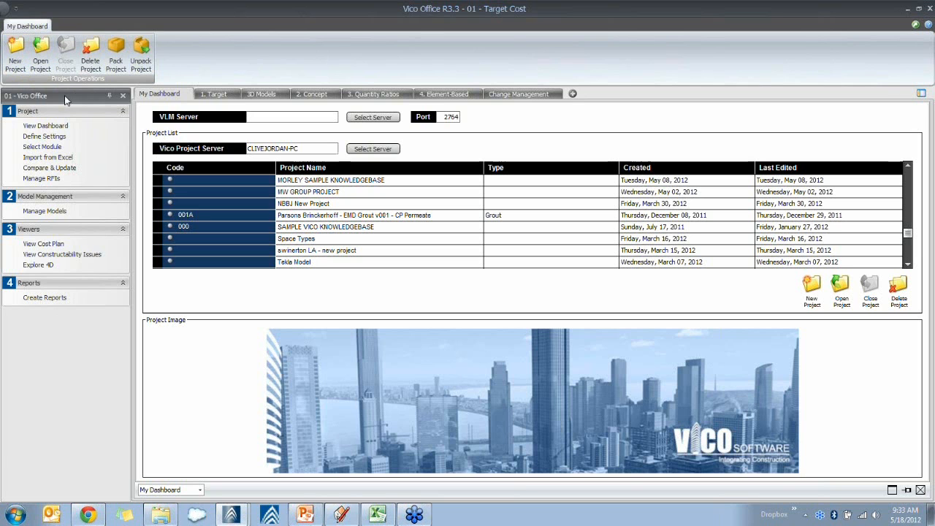
Step: Switch the workflow set from 01 - Vico Office to 04 - Cost Planner
click(66, 97)
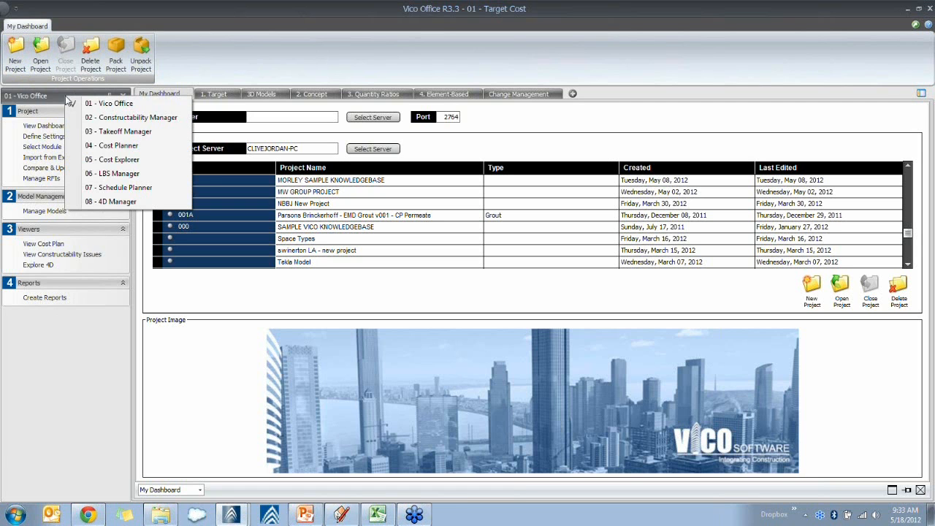
click(108, 146)
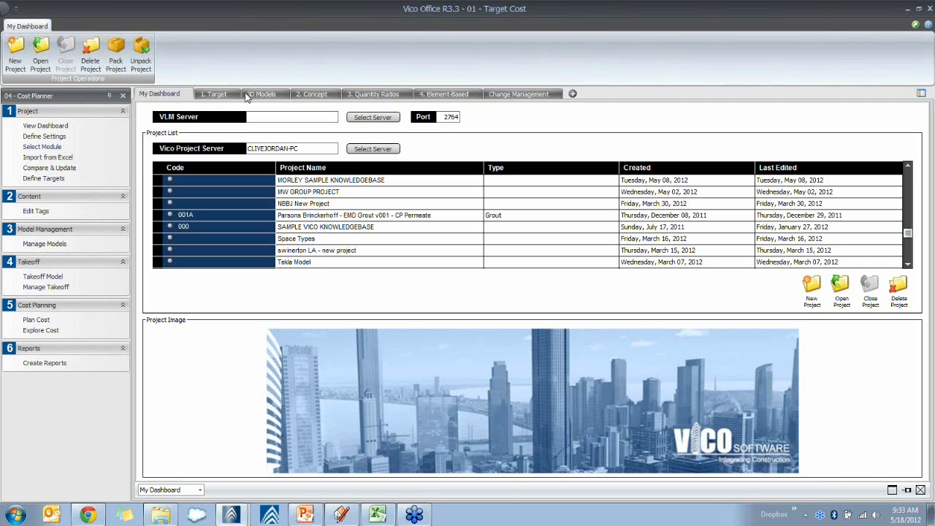
click(573, 93)
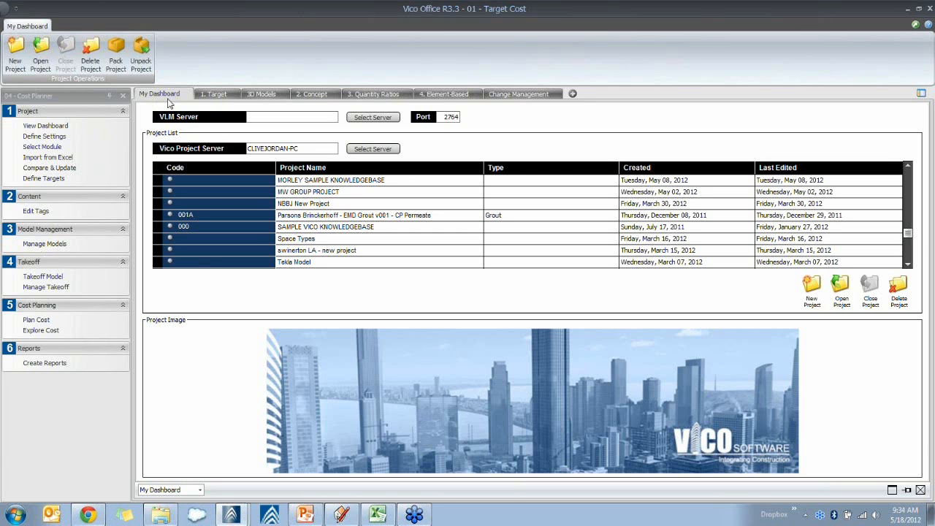
Step: Select the 01 - Target Cost project in the project list and auto-hide the workflow panel
drag(911, 237, 909, 175)
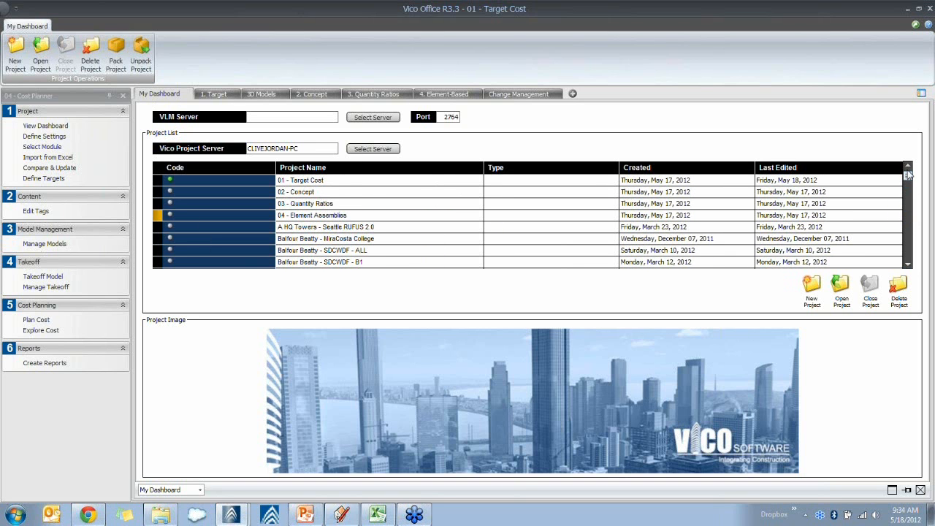
click(339, 183)
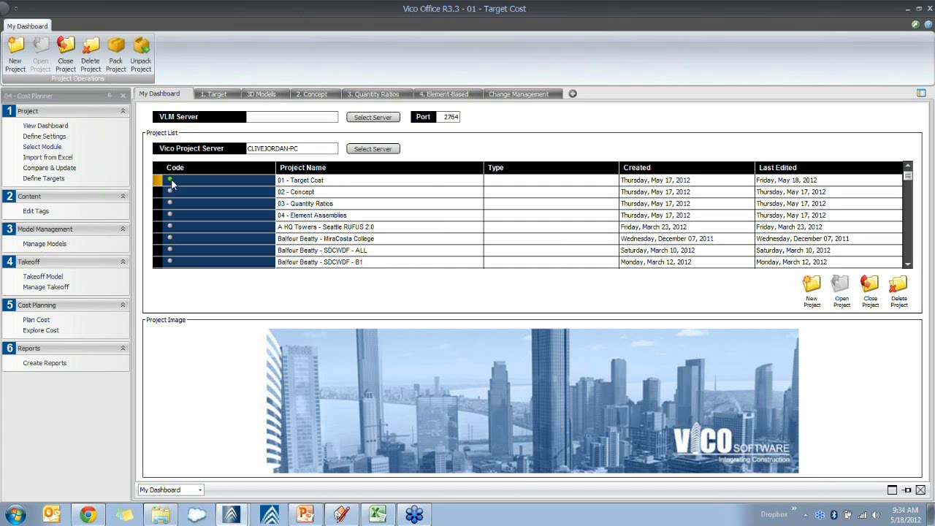
click(109, 96)
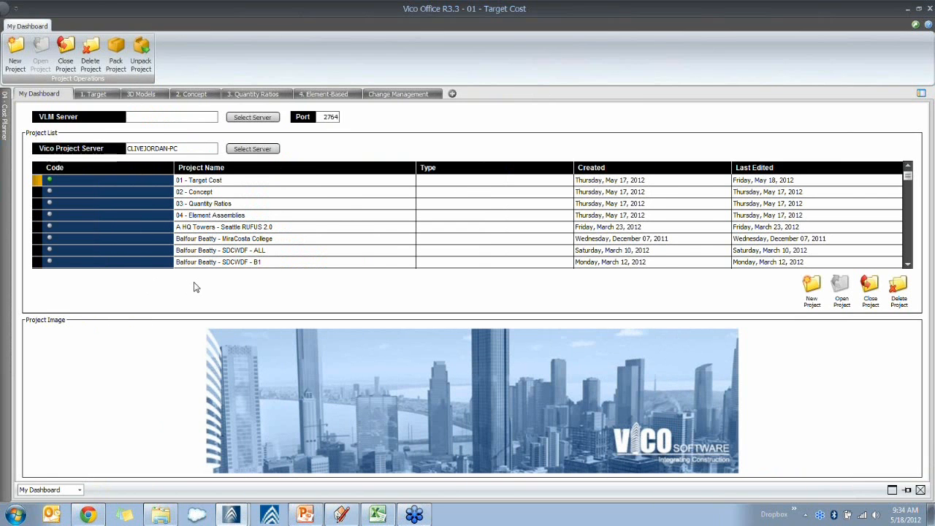
Step: Go to the 1. Target view and open the Source Qty formula of the 01 - Target Cost item in the formula editor
click(95, 95)
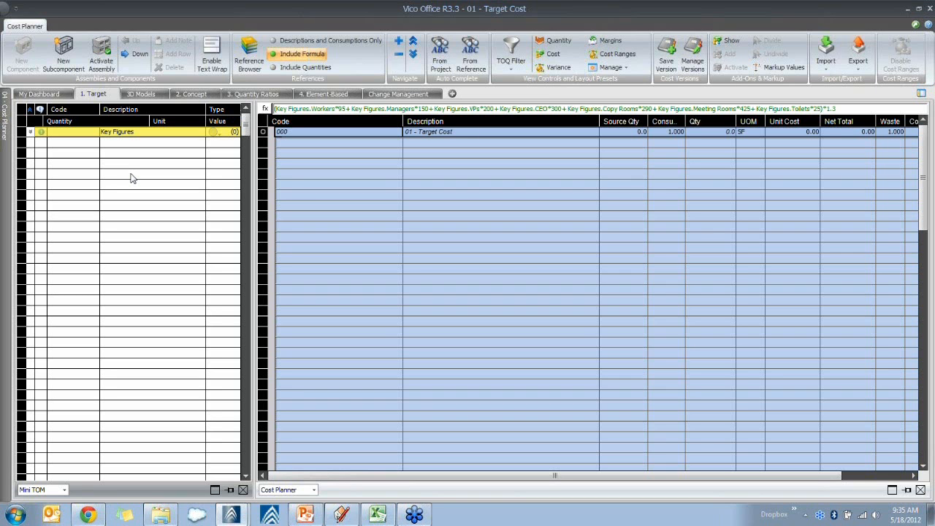
click(427, 131)
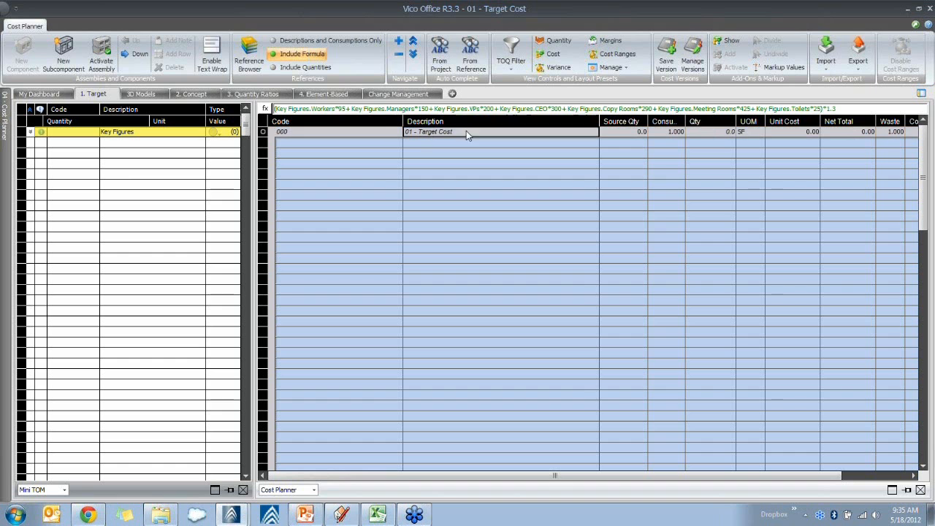
click(640, 132)
click(637, 131)
click(644, 132)
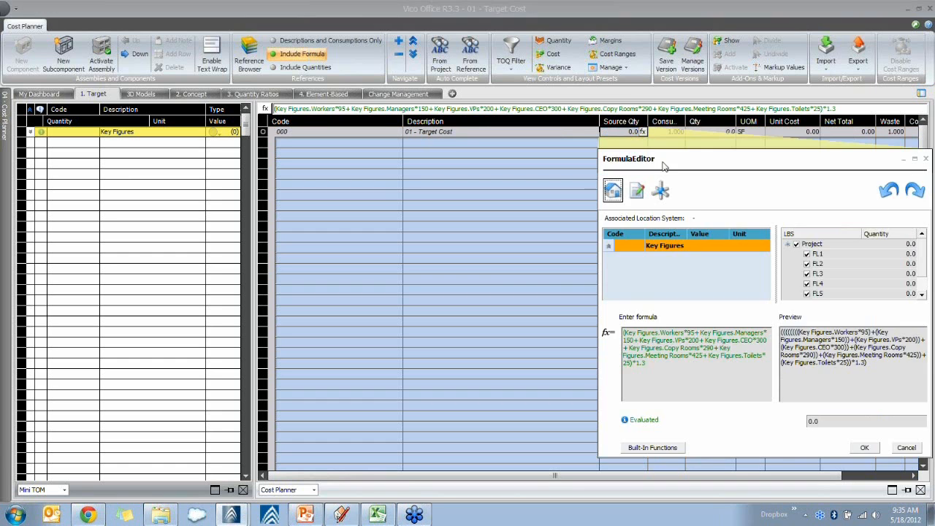
Step: Look through the built-in Math and Logical functions of the formula editor, then accept the existing formula
drag(663, 163, 507, 203)
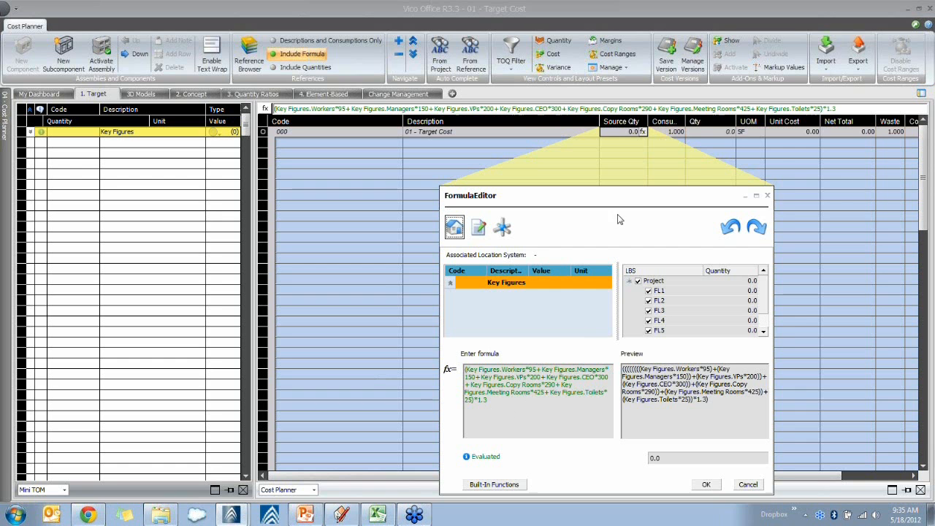
drag(622, 197, 634, 165)
click(519, 453)
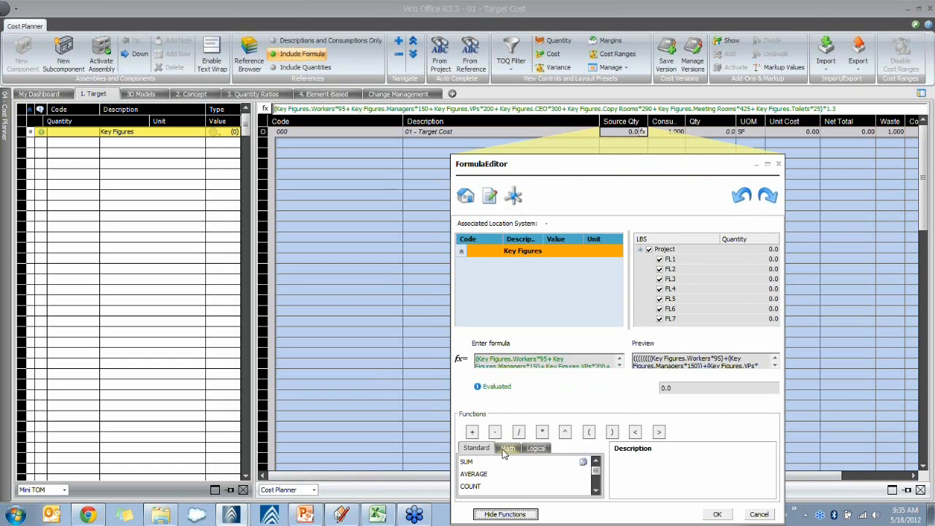
click(510, 450)
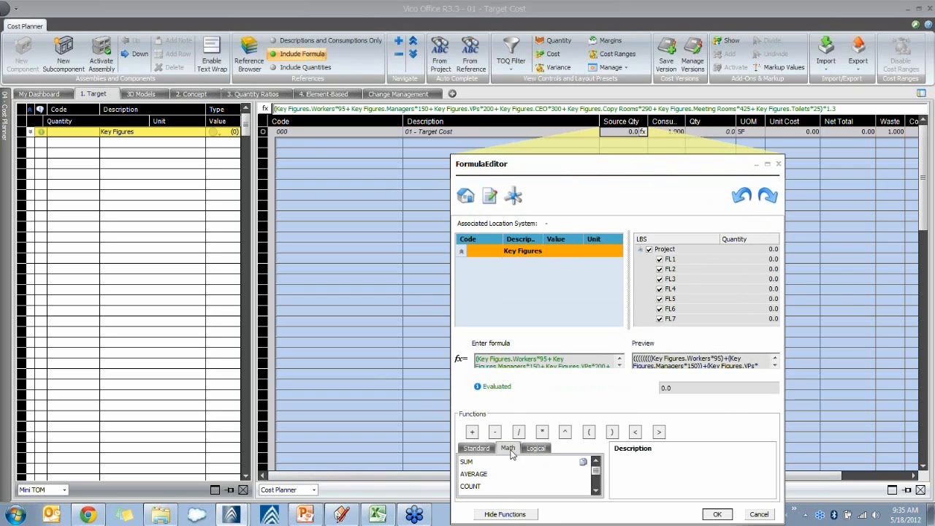
click(536, 449)
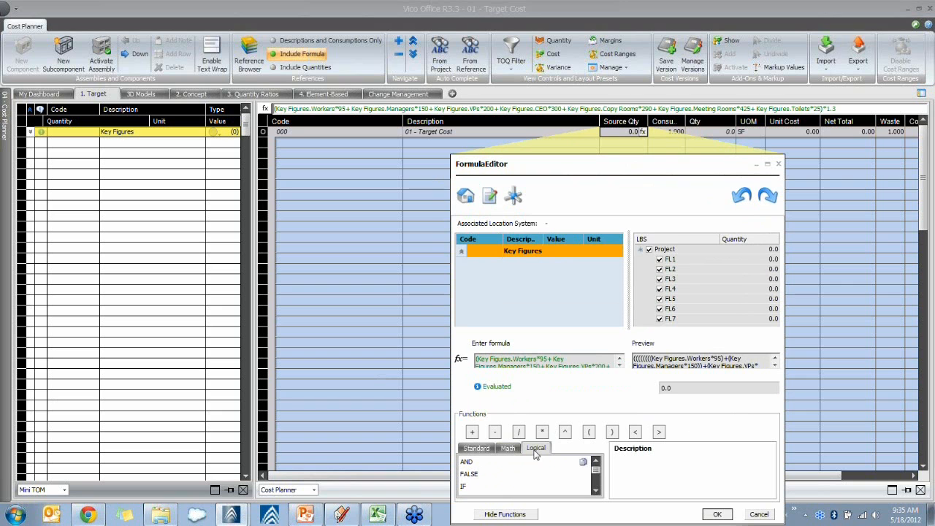
click(716, 514)
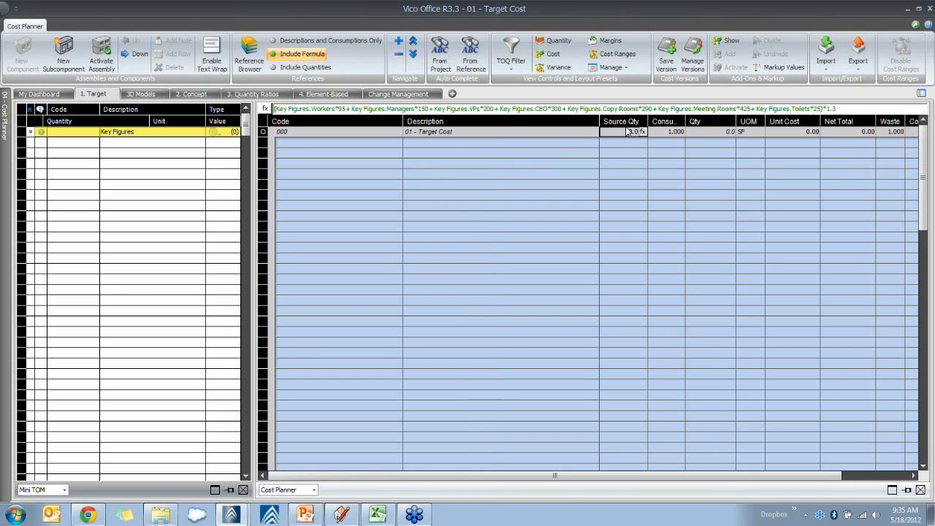
Step: Move the Waste column in front of Qty and expand the Key Figures takeoff item to show its quantities
drag(778, 126, 701, 126)
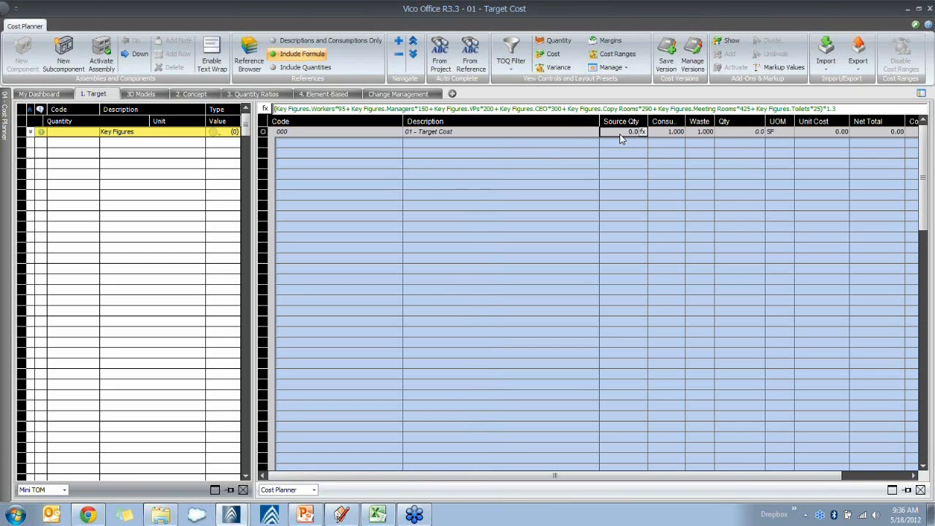
click(30, 133)
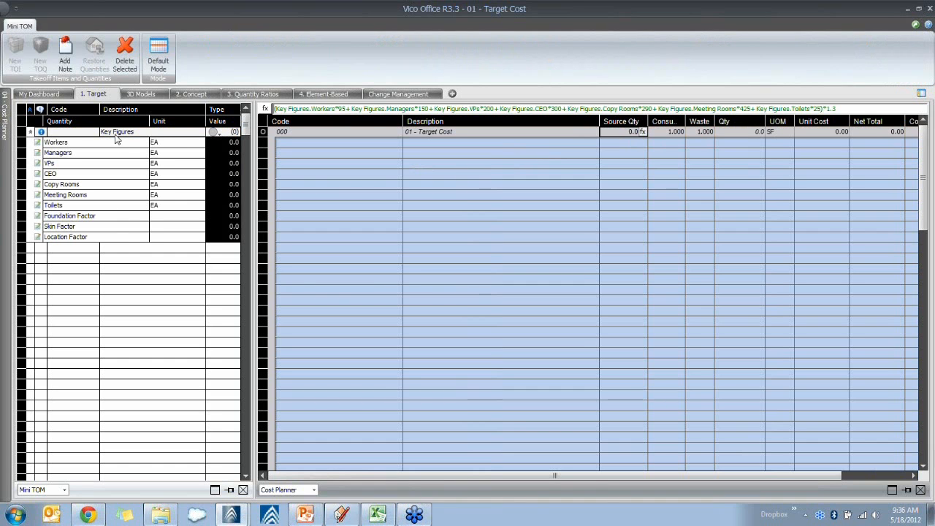
click(82, 144)
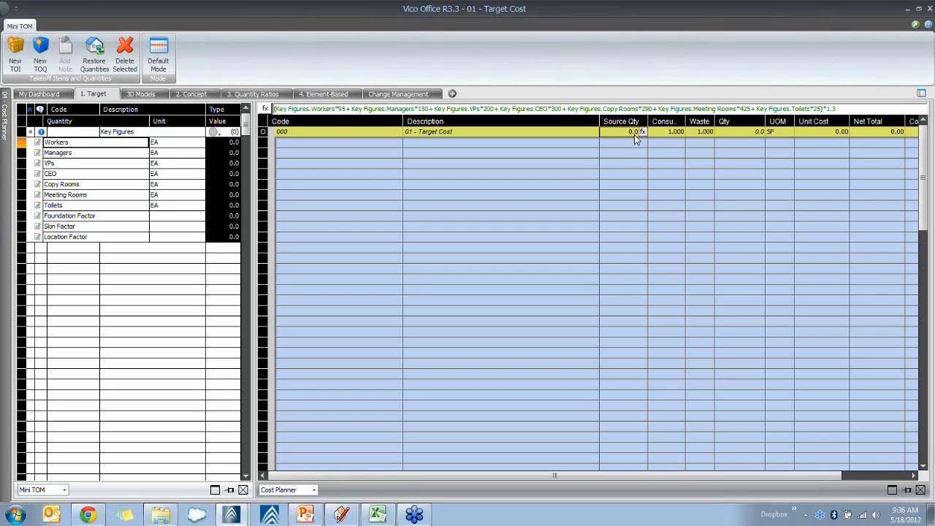
Step: Set the Key Figures staff quantities to 350 Workers, 40 Managers, 15 VPs and 1 CEO
click(228, 144)
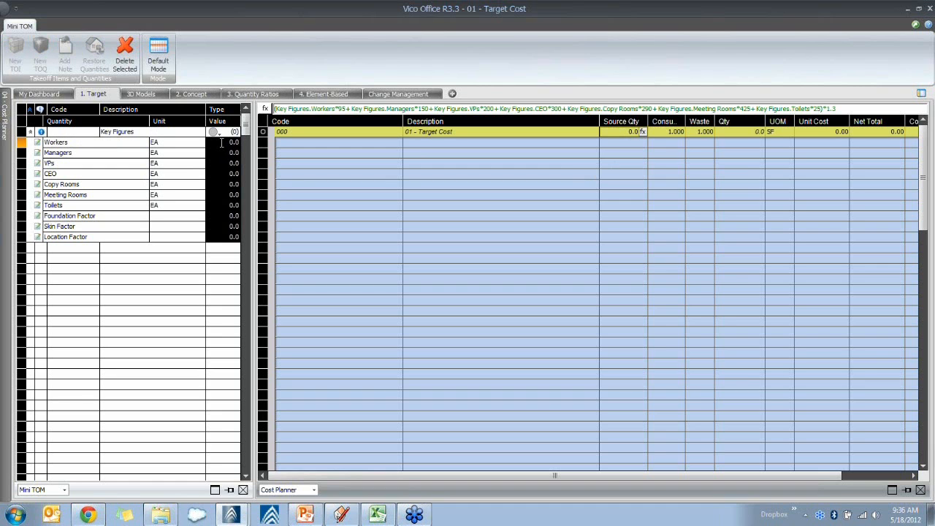
text(350)
key(Return)
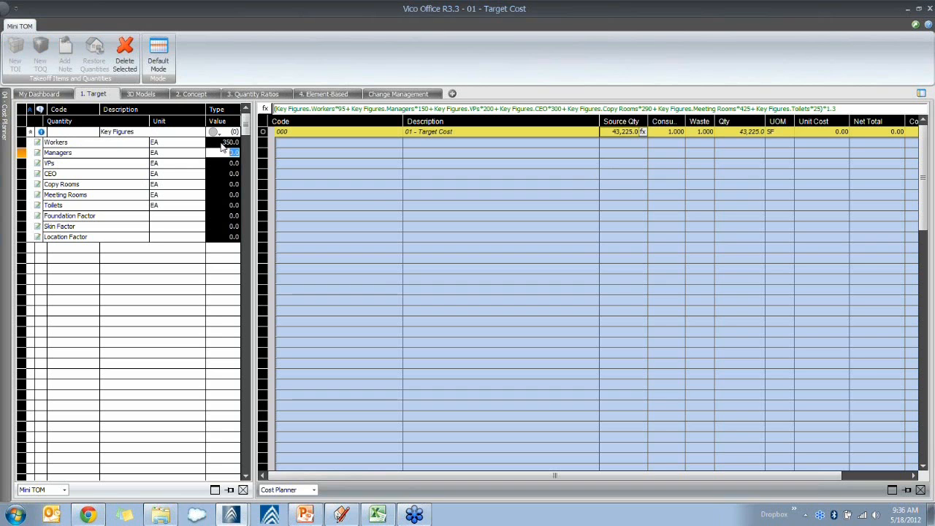
text(40)
key(Return)
text(15)
key(Return)
text(1)
key(Return)
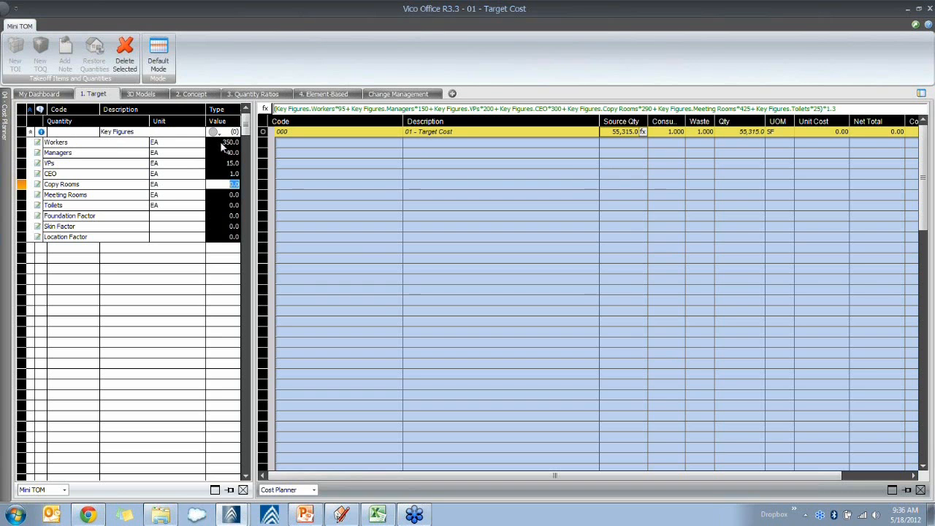
Step: Set the Key Figures room quantities to 10 Copy Rooms, 20 Meeting Rooms and 30 Toilets
text(10)
key(Return)
text(20)
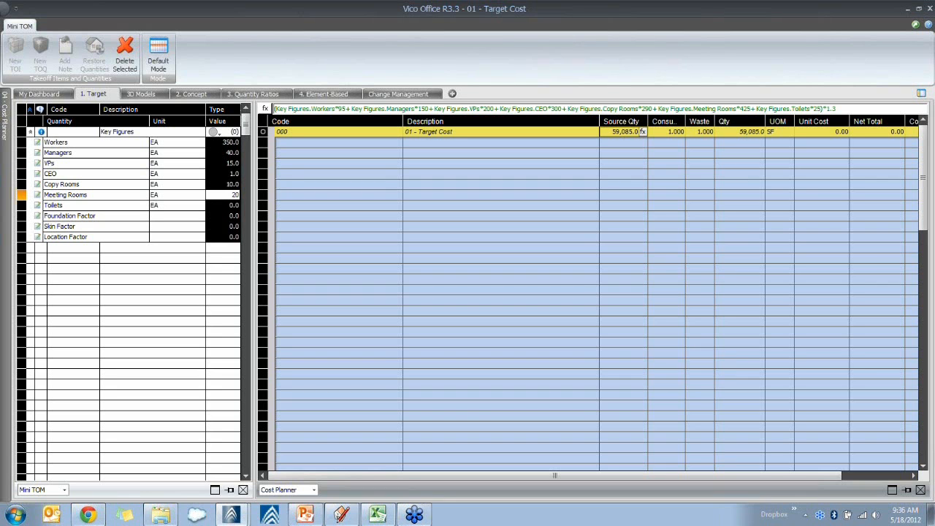
key(Return)
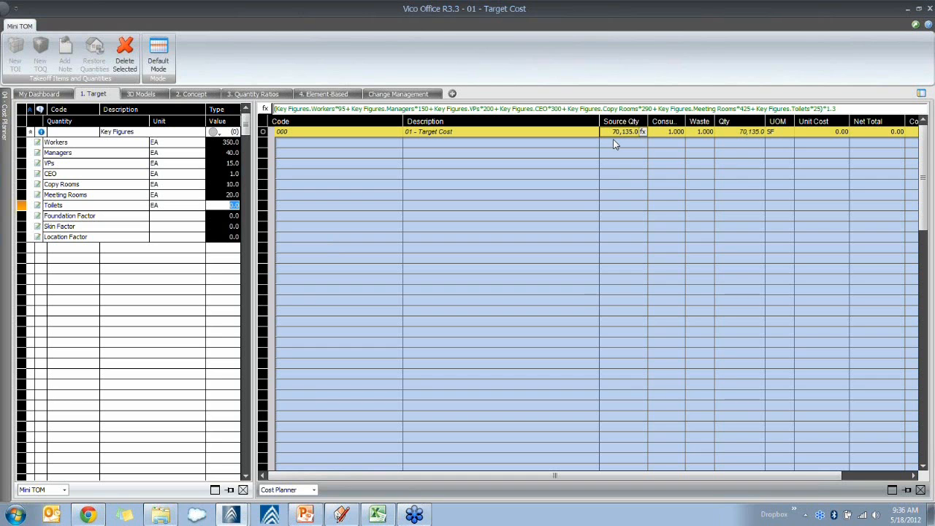
text(25)
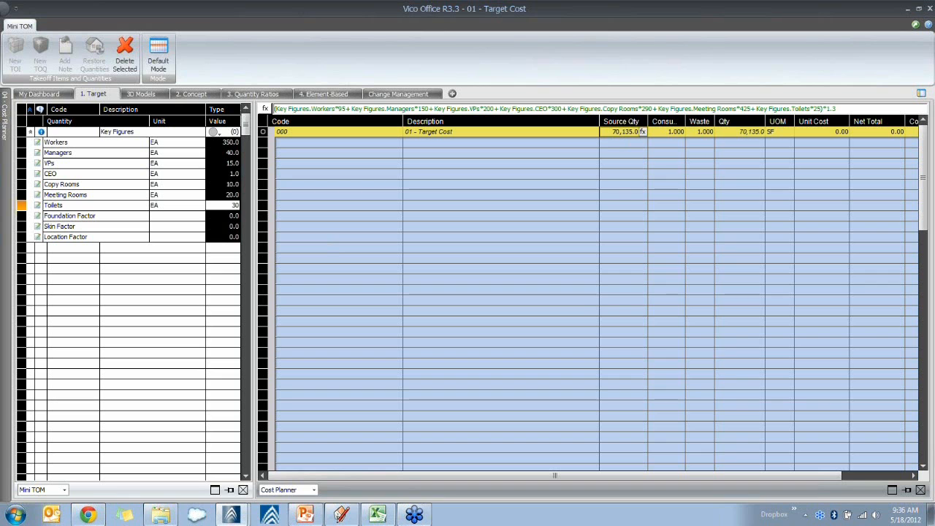
key(Return)
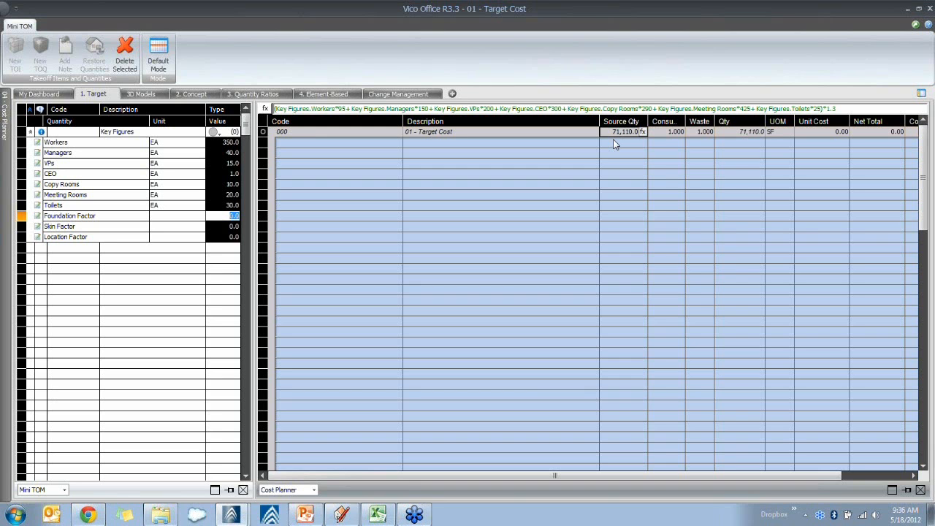
Step: Go back up through the Key Figures quantities to see which ones feed the 01 - Target Cost item
key(Left)
key(Left)
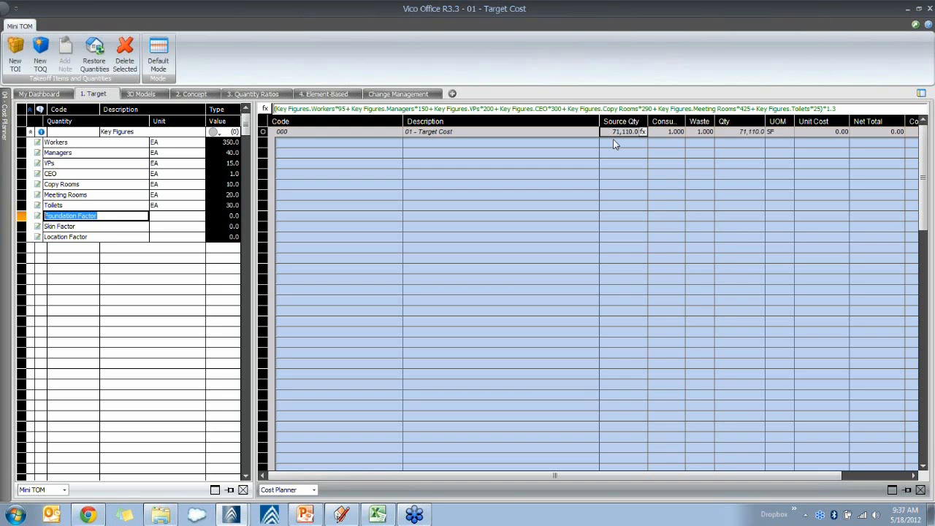
key(Down)
key(Up)
key(Up)
key(Up)
key(Up)
key(Up)
key(Up)
key(Up)
key(Up)
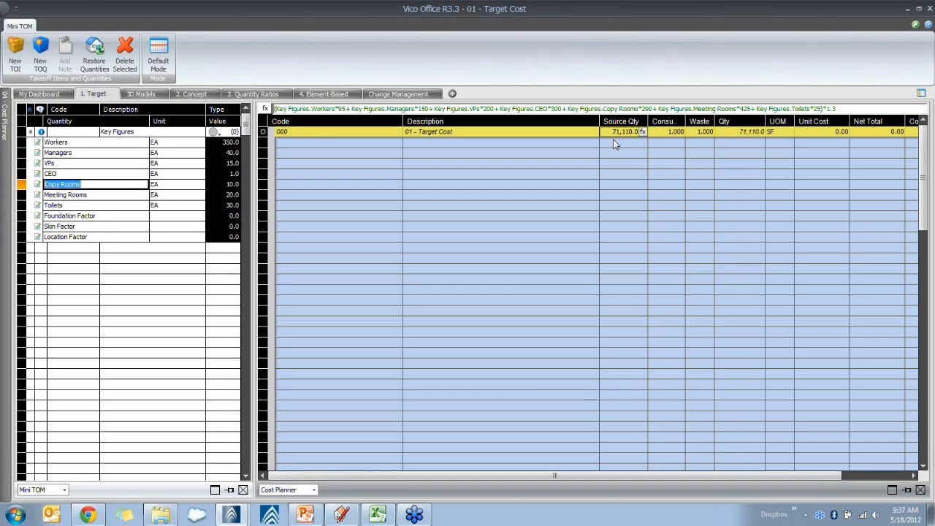
key(Up)
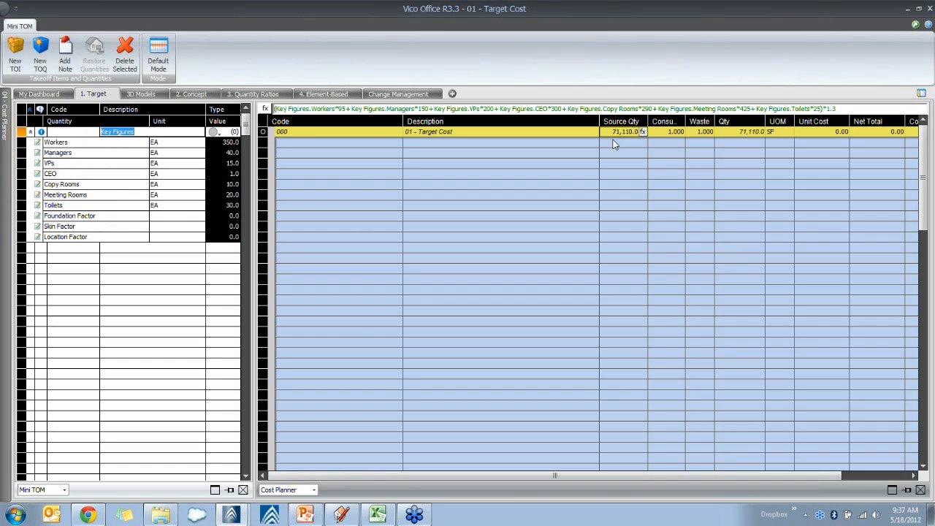
Step: Set the unit cost of the 01 - Target Cost item to 137.50 per SF and check its net total
click(617, 132)
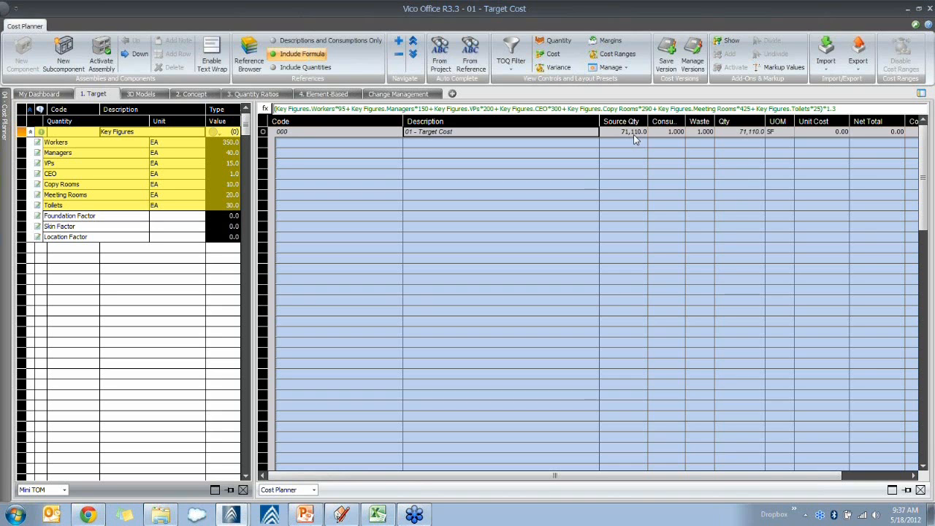
click(808, 133)
click(822, 133)
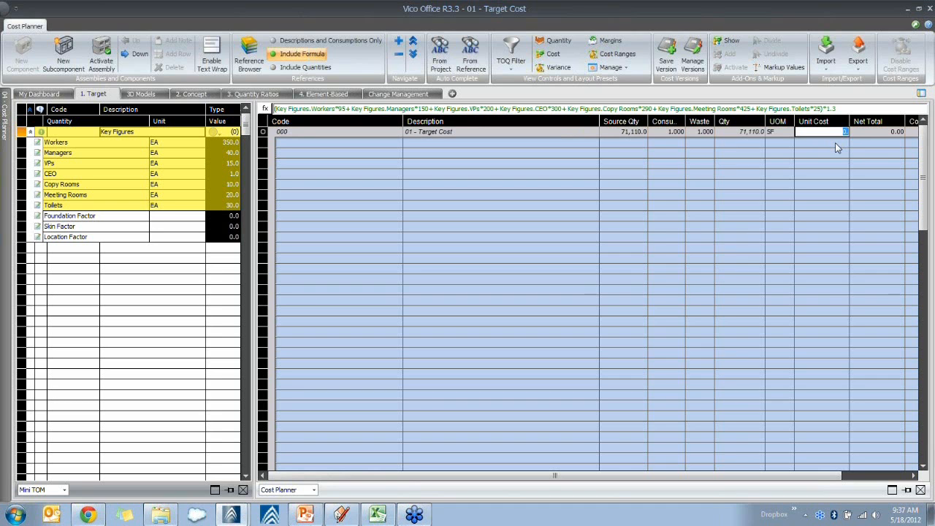
text(137.5)
key(Return)
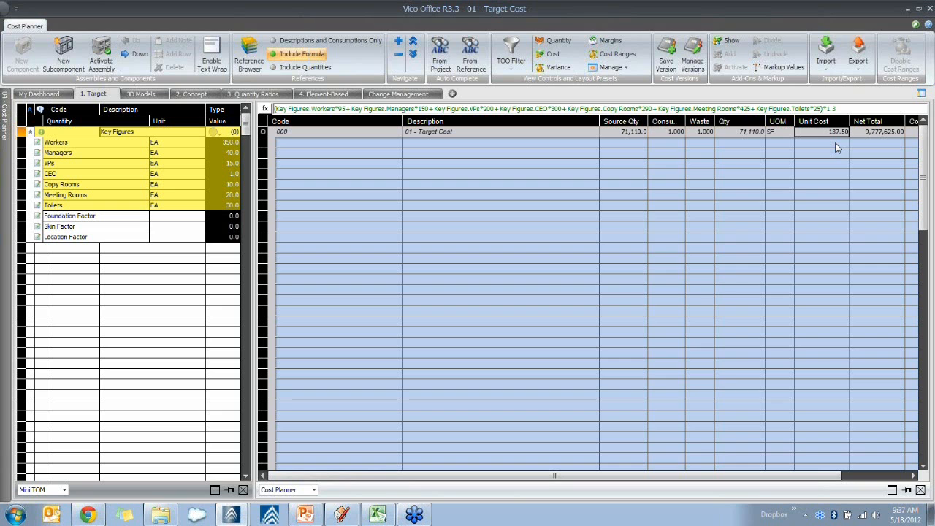
click(871, 133)
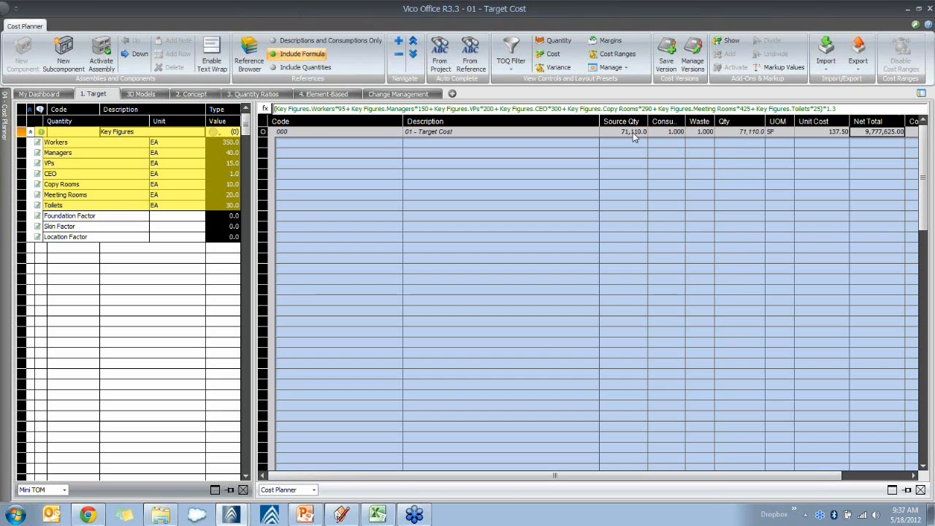
click(816, 133)
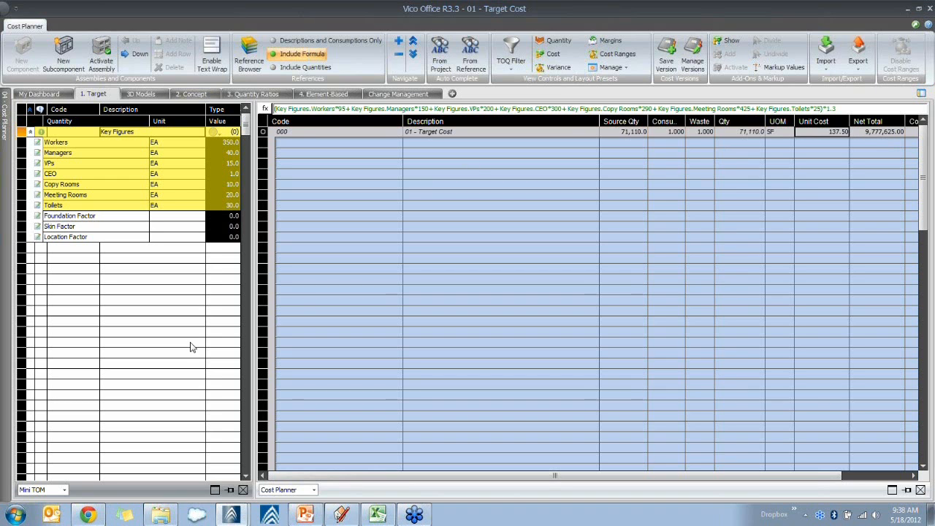
Step: Switch to SketchUp and draw a ground rectangle of about 50.9 by 25.6 m beside the existing building
click(342, 516)
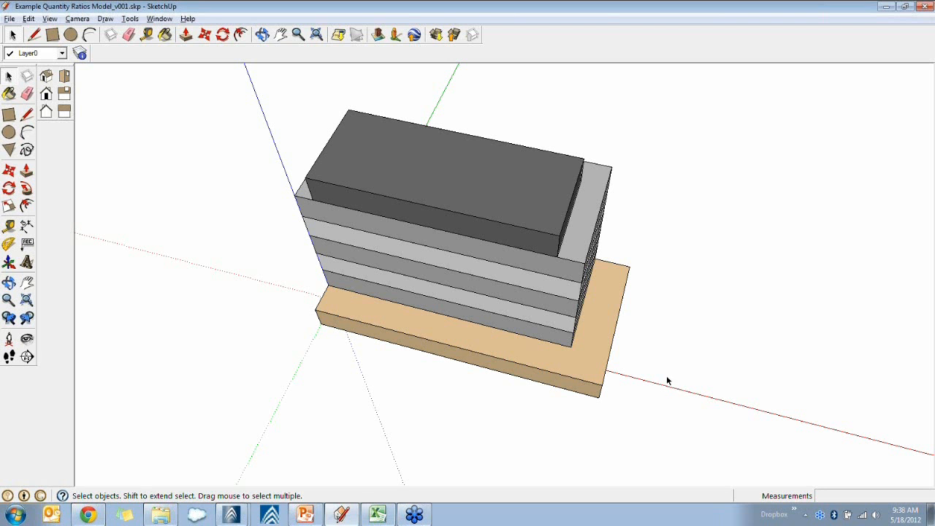
middle_drag(672, 376, 584, 361)
click(263, 34)
drag(614, 379, 219, 316)
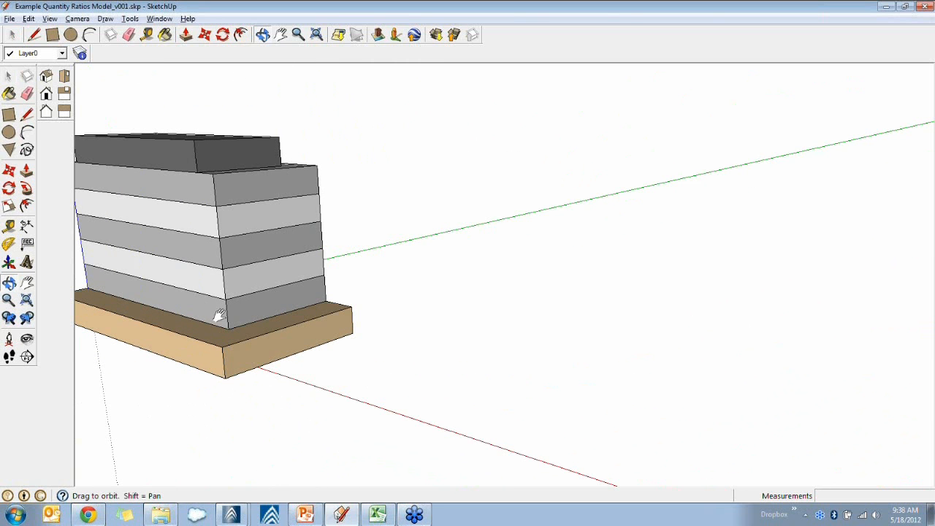
click(53, 35)
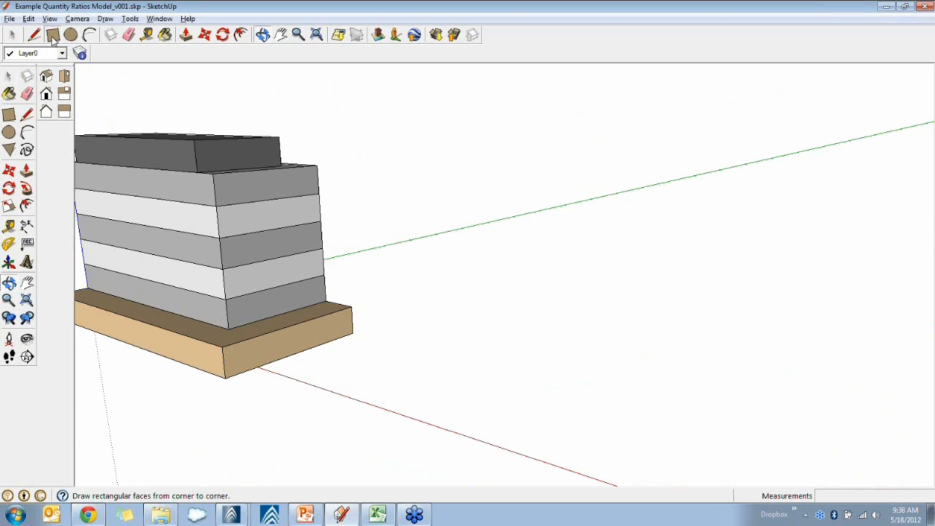
click(487, 261)
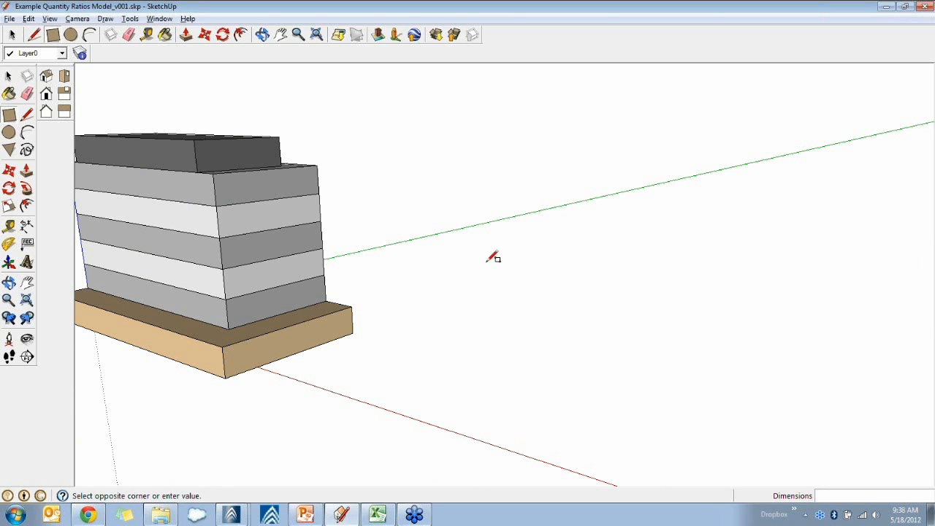
click(669, 266)
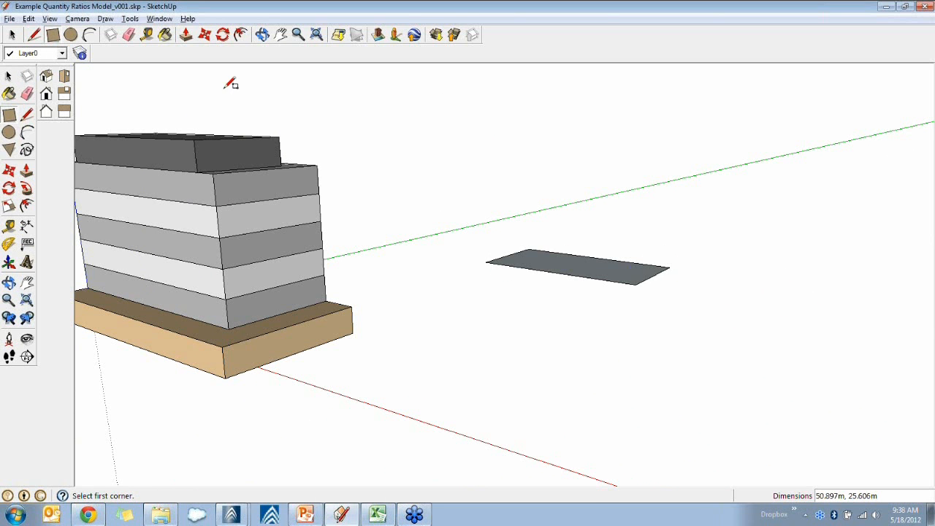
Step: Pull the rectangle up into a block about 8.4 m high and extend its front face outward by about 22.8 m
click(184, 38)
drag(541, 258, 510, 276)
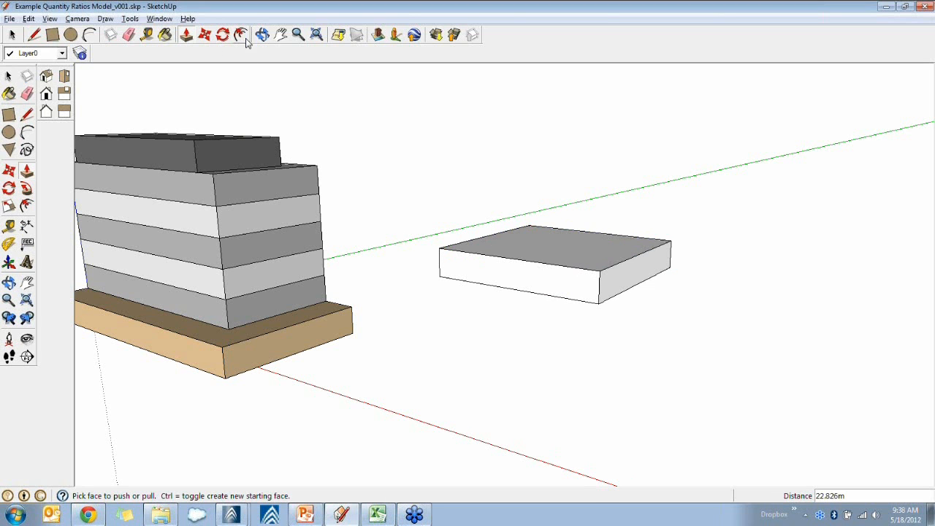
Step: Split the block's front face with a vertical line and pull the half nearer the outer corner out about 34.6 m to form an L shape
key(l)
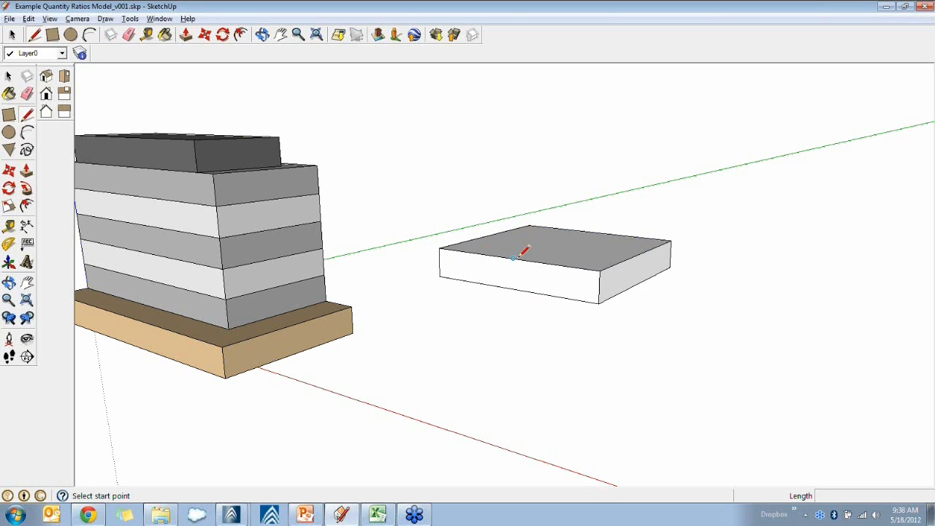
click(513, 260)
click(512, 289)
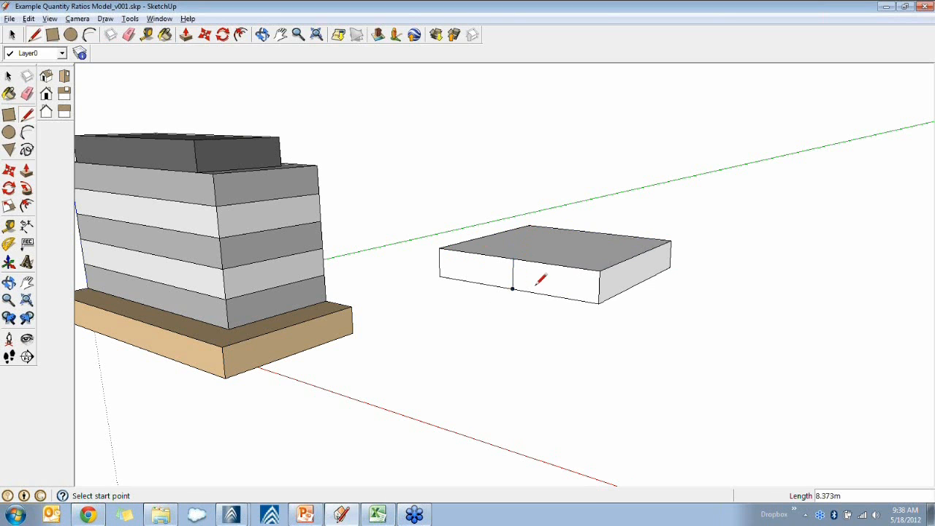
click(186, 39)
drag(553, 305, 485, 341)
click(485, 341)
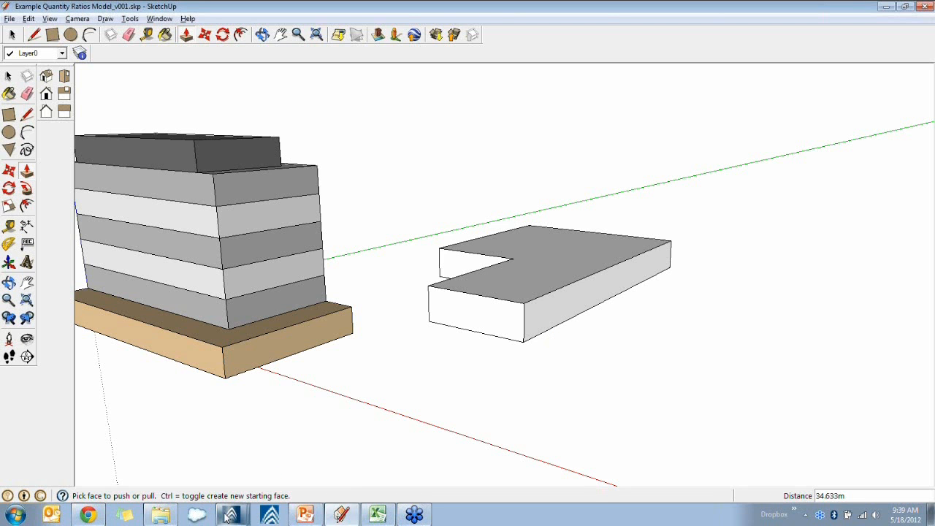
Step: Switch to Vico Office and activate Version2 - Example Quantity Ratios Model_v001 with takeoff items based on group or component
mouse_move(231, 516)
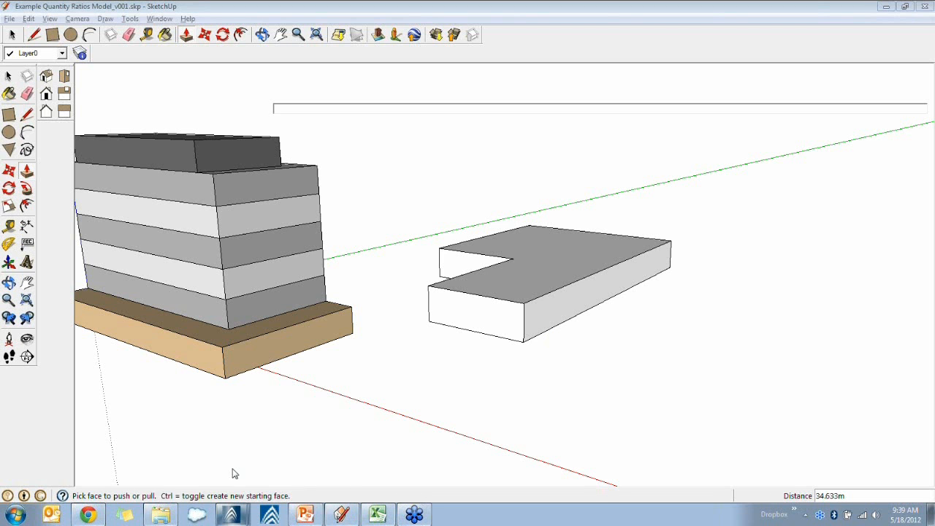
click(233, 468)
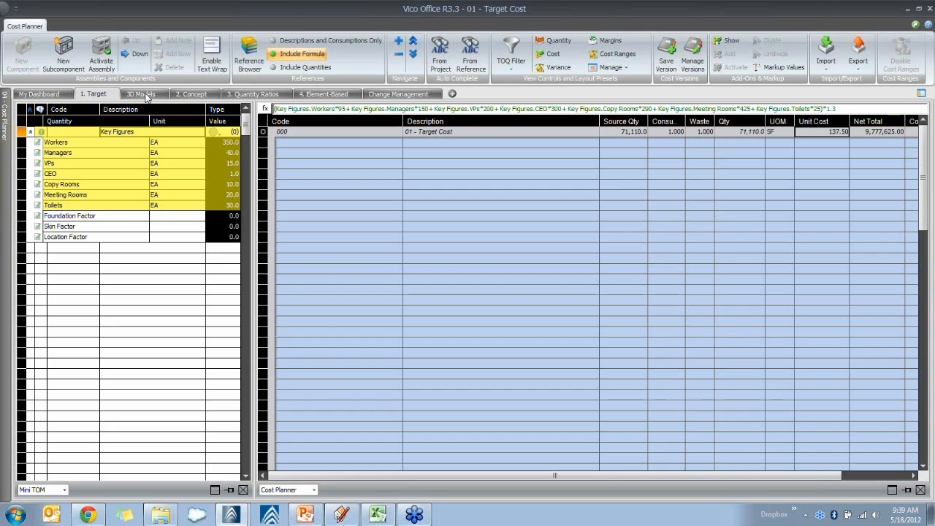
click(146, 95)
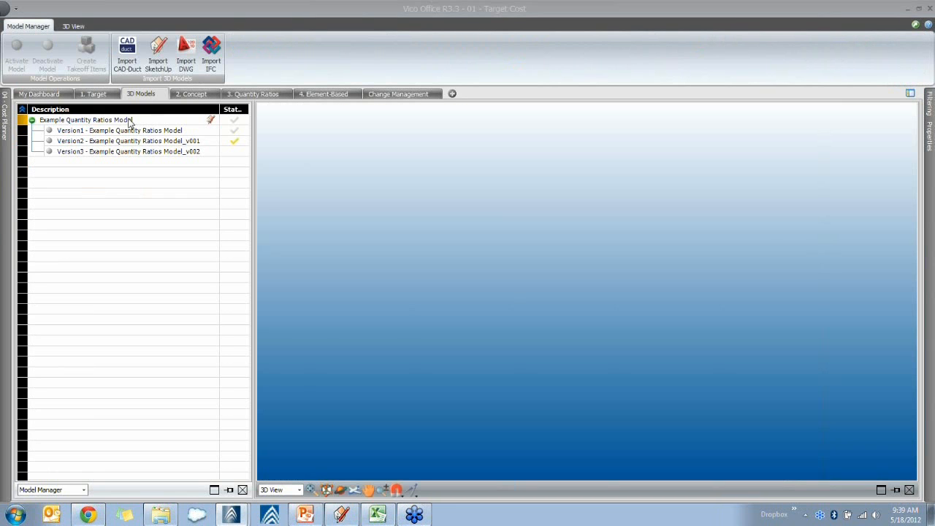
click(113, 143)
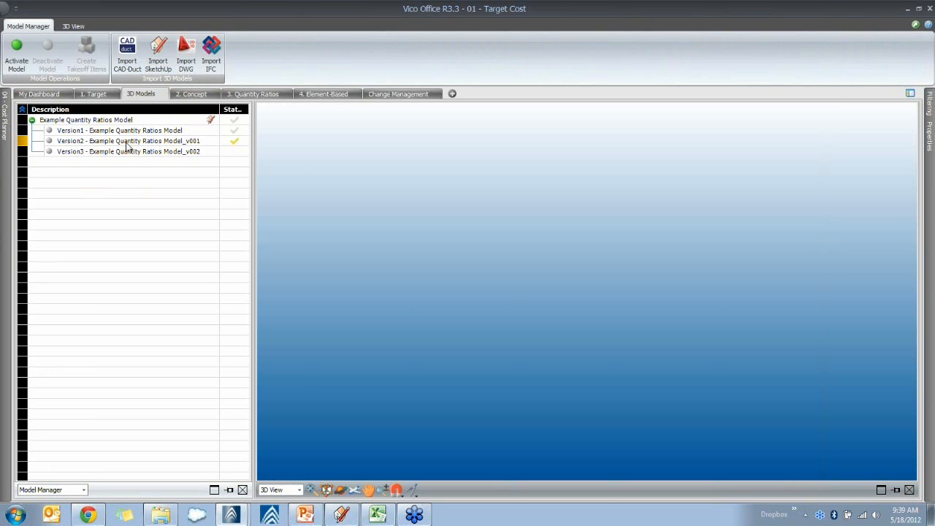
click(16, 53)
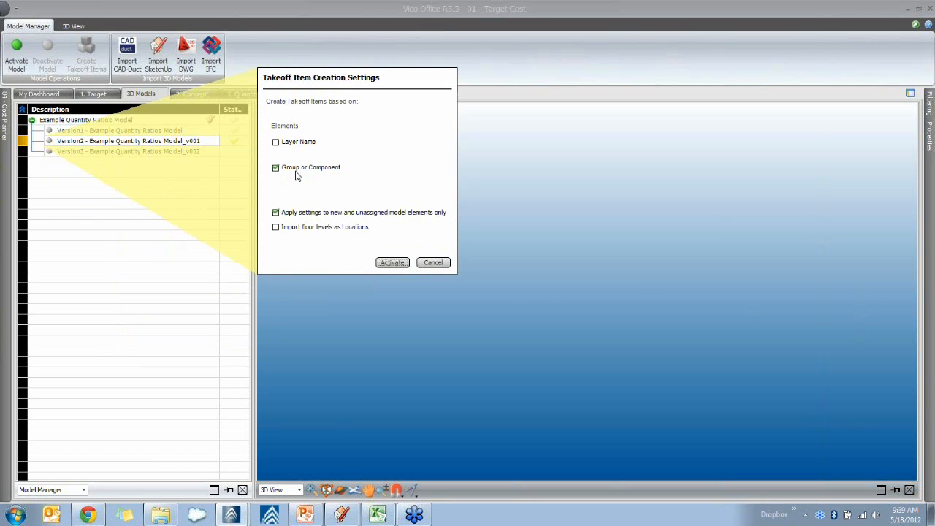
click(392, 262)
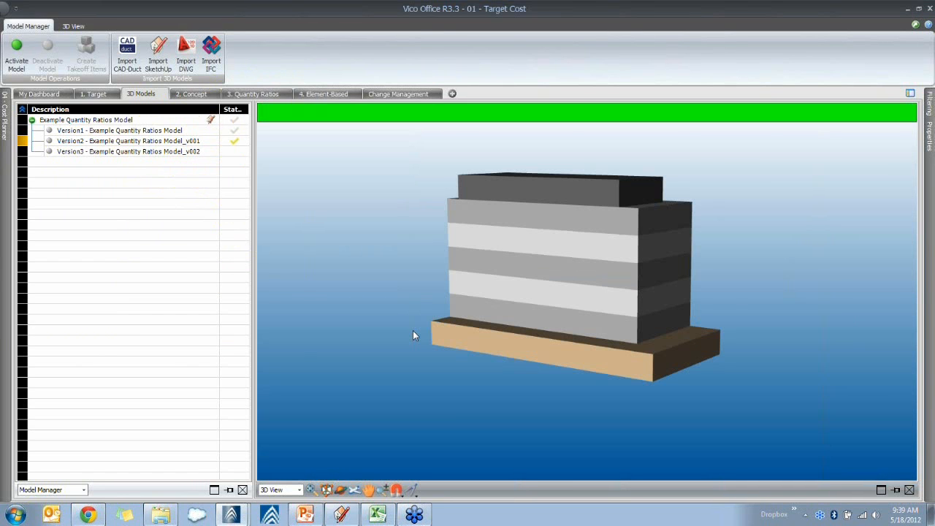
Step: Inspect the activated building model in 3D by orbiting around it and slicing through it with the section box
click(366, 282)
click(348, 489)
mouse_move(690, 333)
mouse_down()
mouse_move(584, 327)
mouse_move(526, 268)
mouse_move(599, 344)
mouse_move(706, 334)
mouse_move(678, 339)
mouse_up()
click(326, 489)
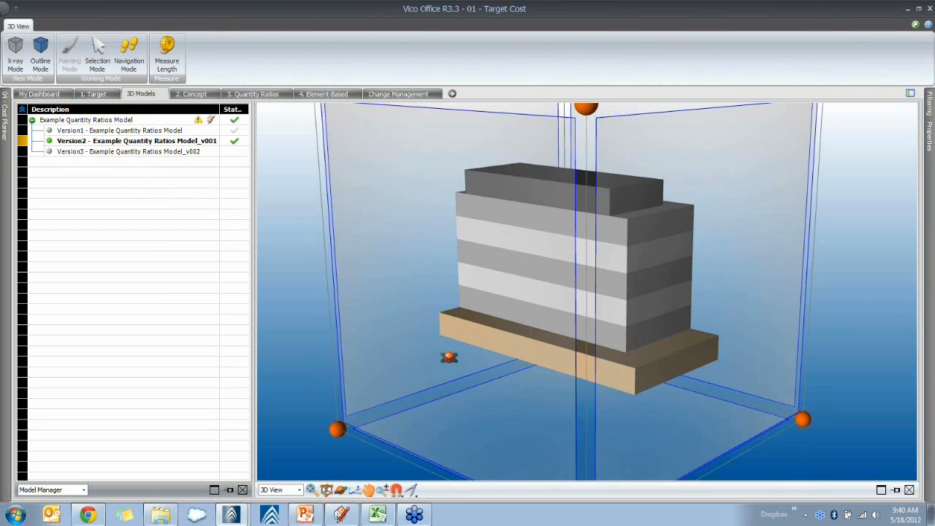
drag(443, 359, 559, 303)
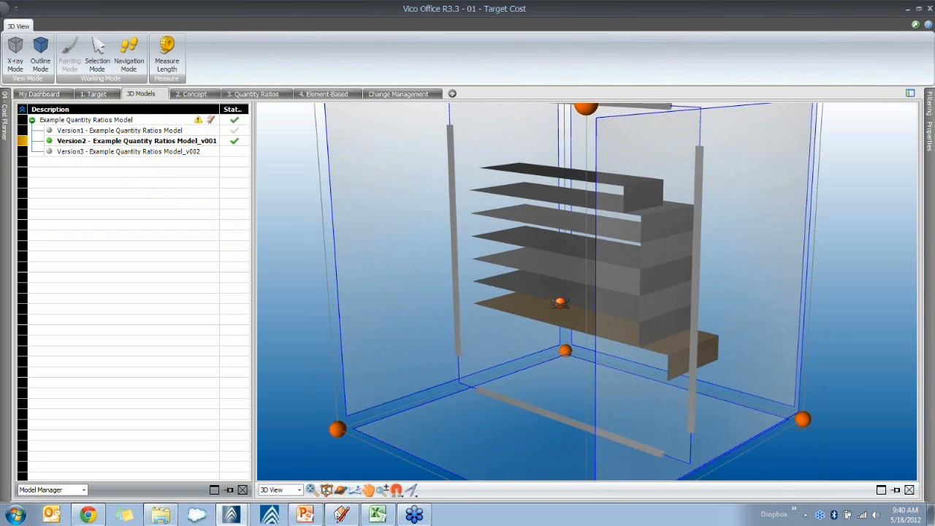
drag(855, 304, 279, 284)
key(Escape)
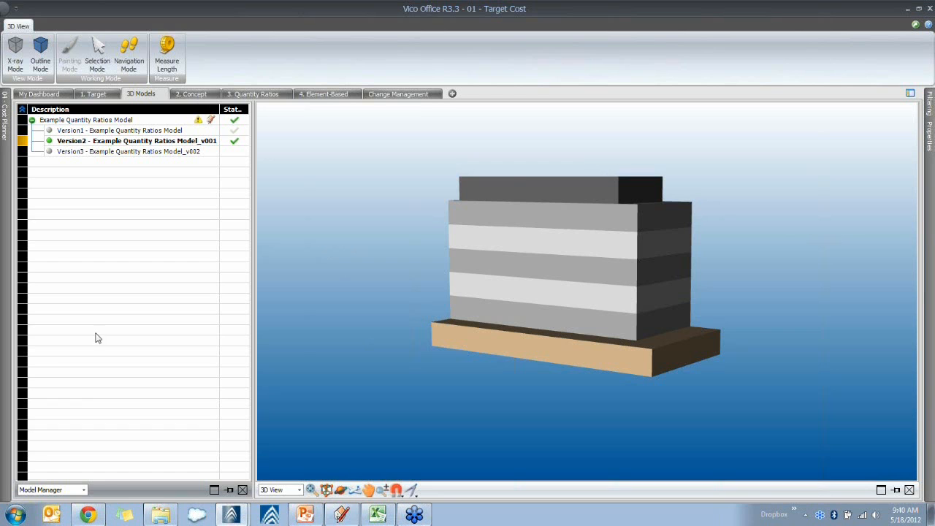
Step: Replace the Model Manager view with the Mini TOM view beside the 3D model
click(84, 491)
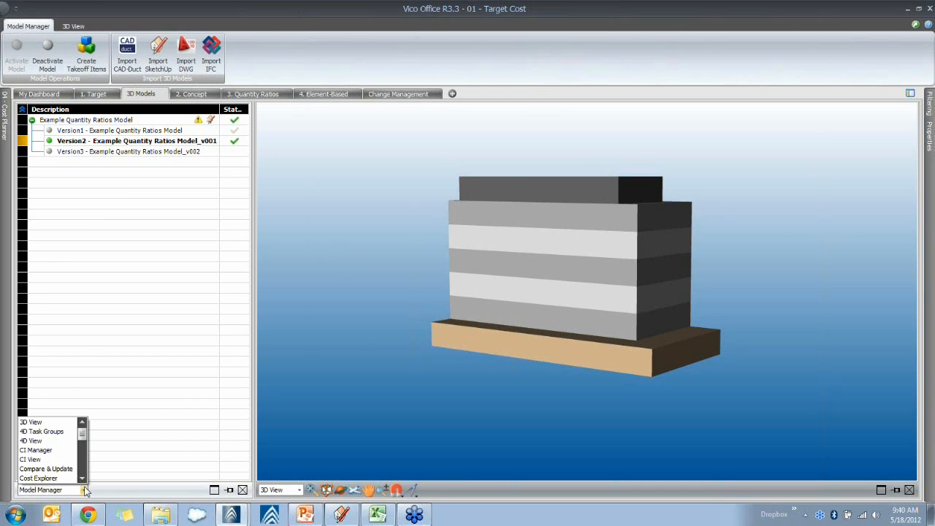
text(tor)
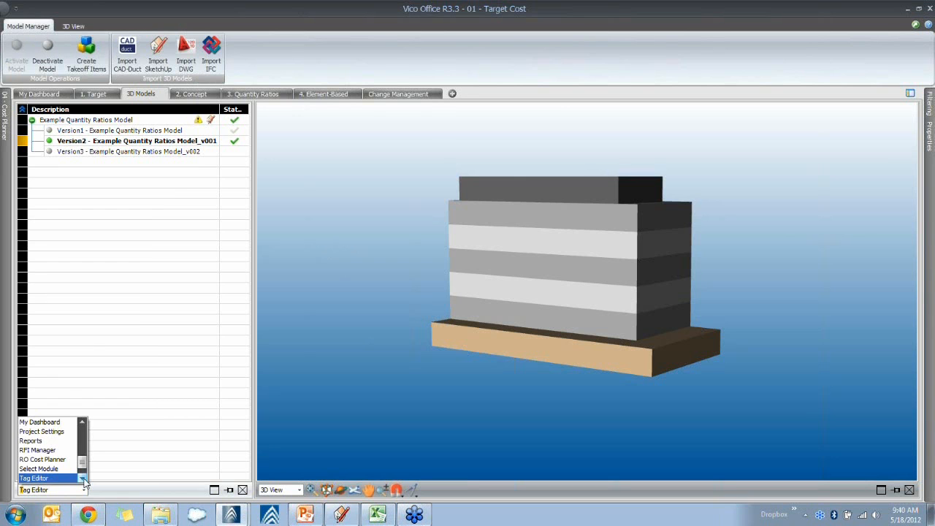
click(83, 480)
drag(83, 467, 83, 438)
click(36, 459)
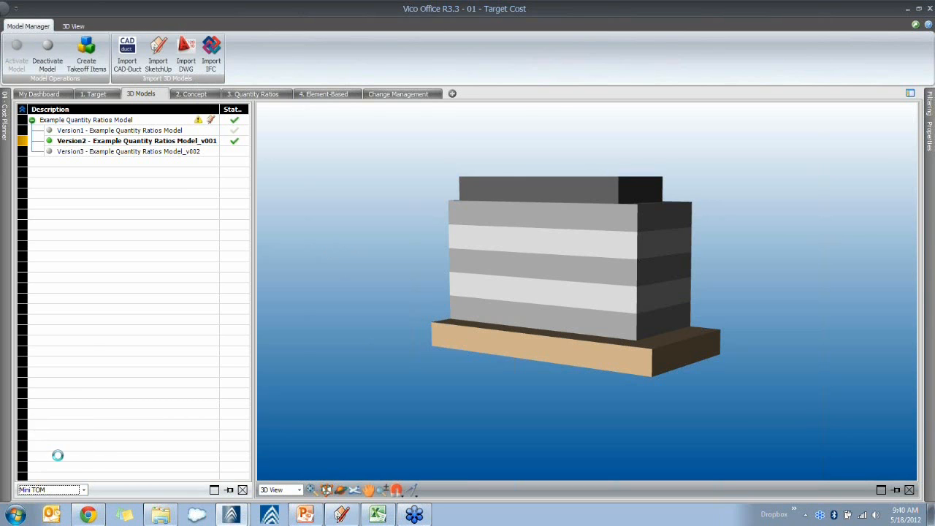
Step: Highlight the Floor 1 takeoff item in the model and look through its available element types without changing the type
click(120, 144)
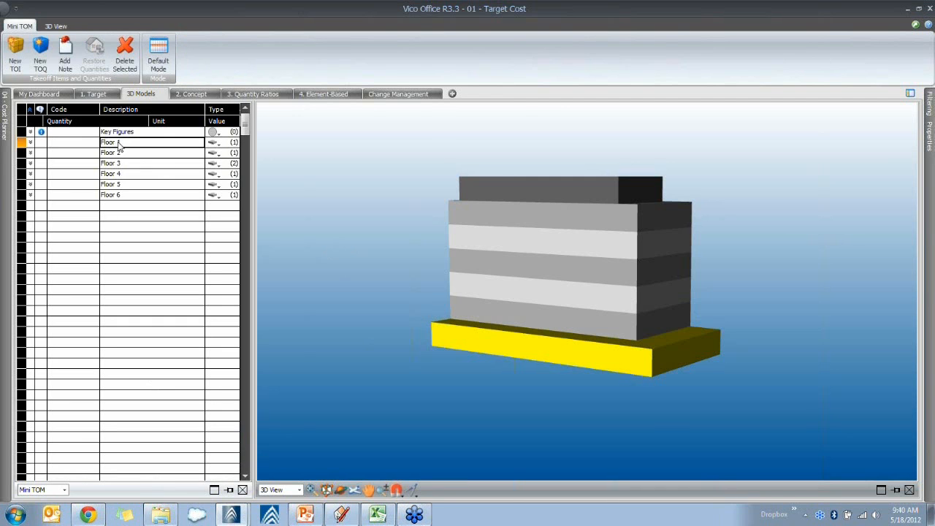
click(217, 143)
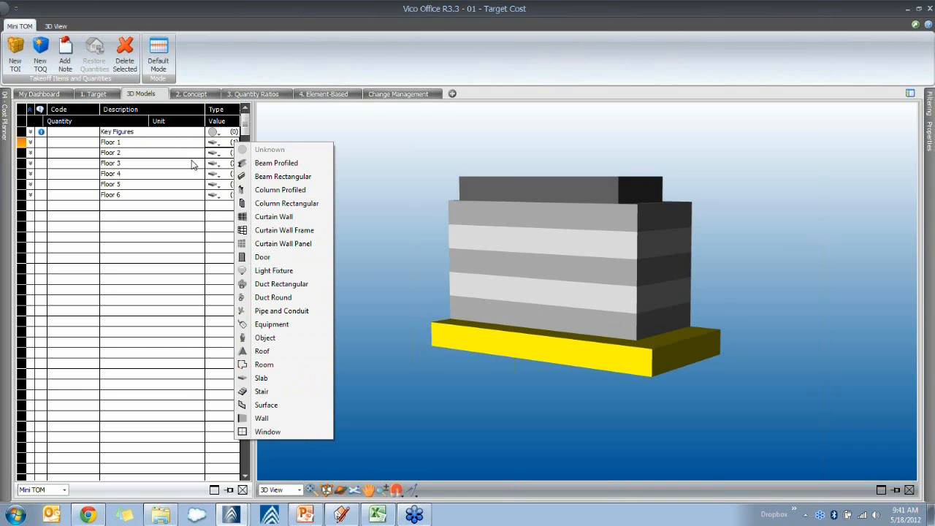
click(170, 146)
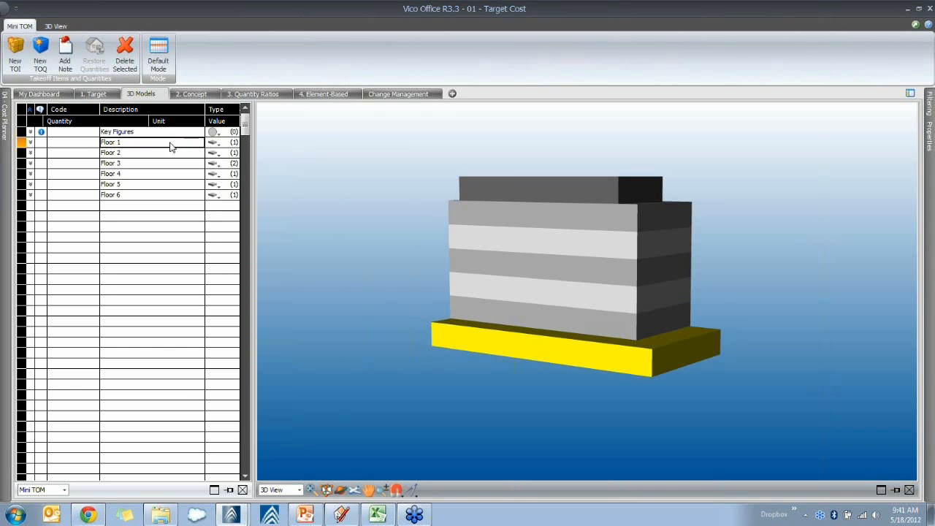
Step: Review Floor 1's takeoff quantities, highlighting its Net Top Surface Area and Edge Surface Area in the model, and collapse the item
click(30, 143)
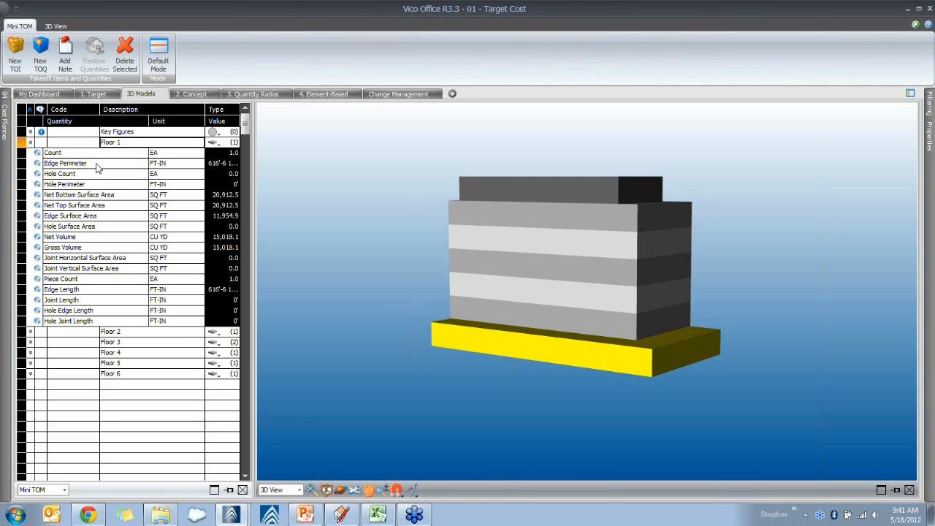
click(124, 210)
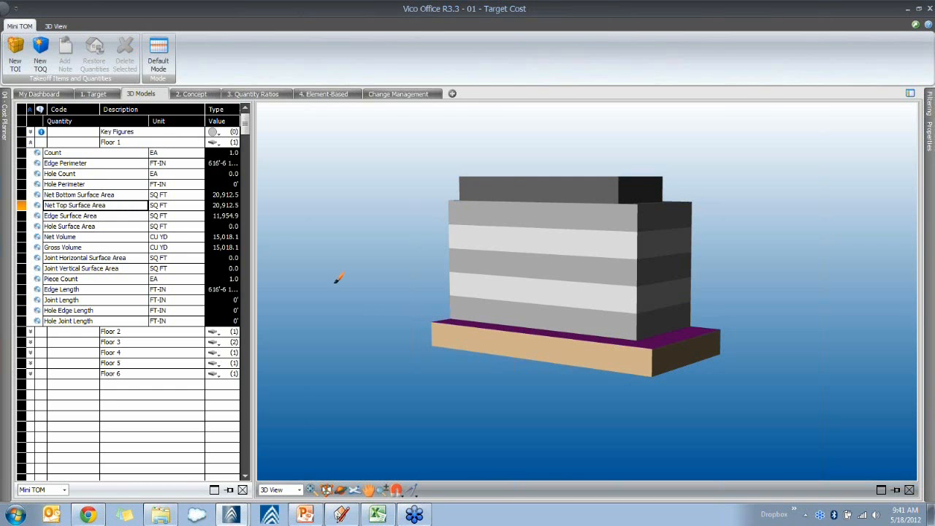
middle_drag(354, 280, 437, 353)
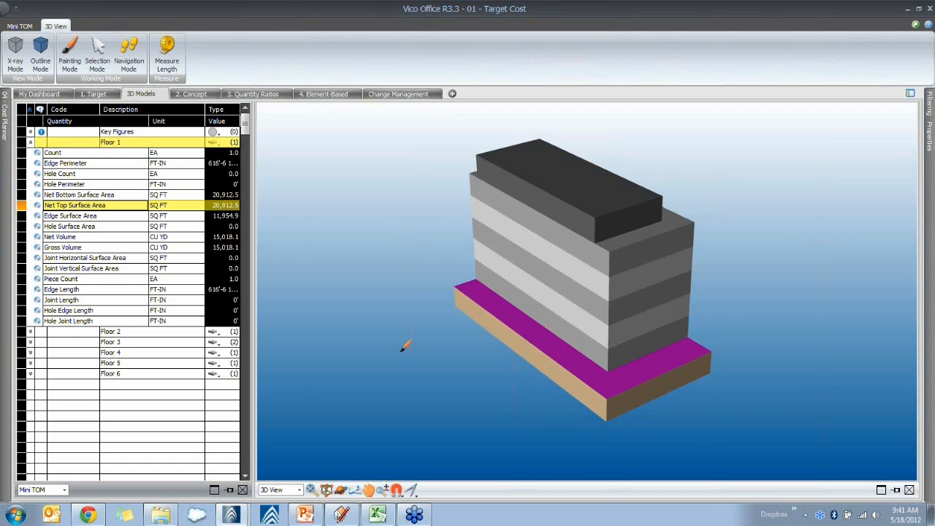
click(111, 217)
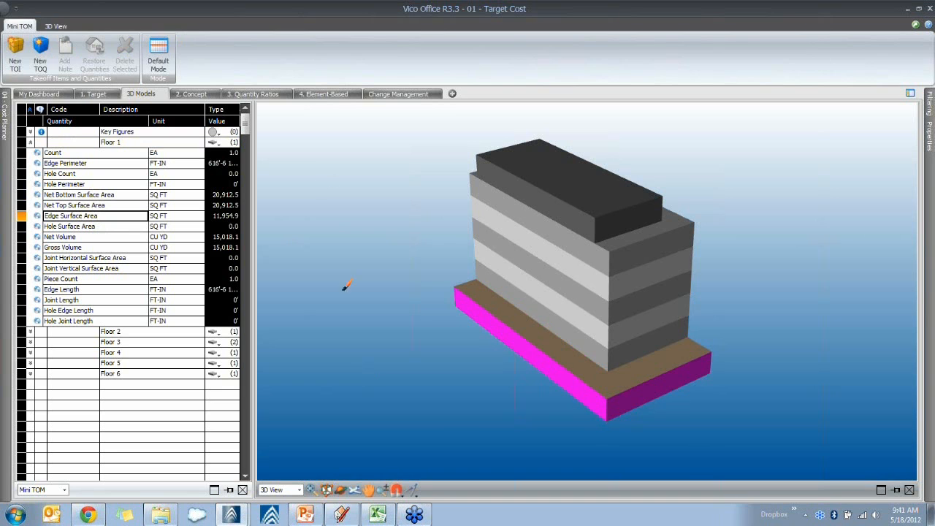
click(30, 143)
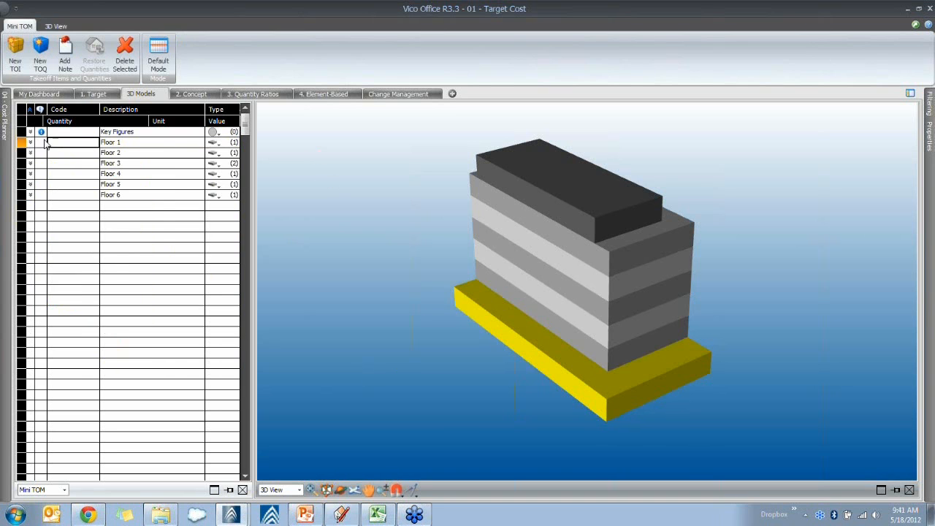
click(123, 207)
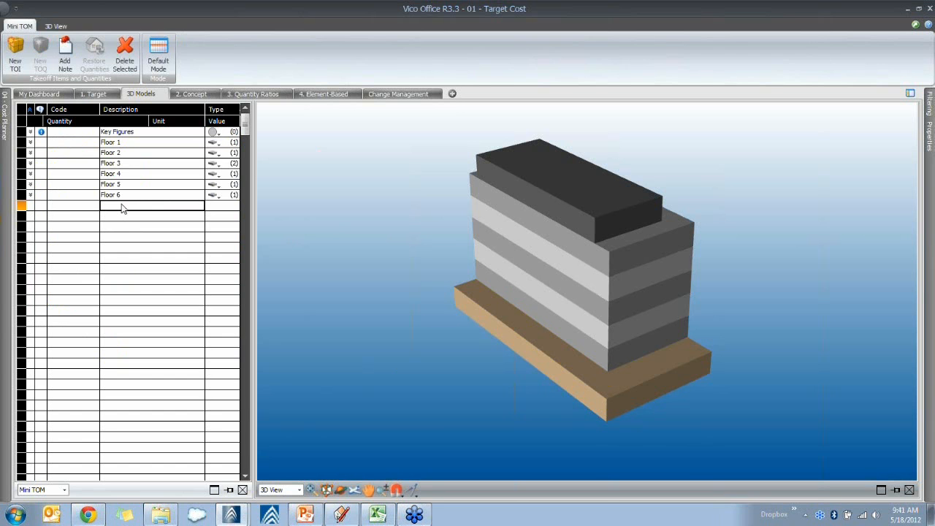
Step: Load the 02 - Concept project as the cost reference in the Concept stage and expand its SUBSTRUCTURE assembly
click(187, 95)
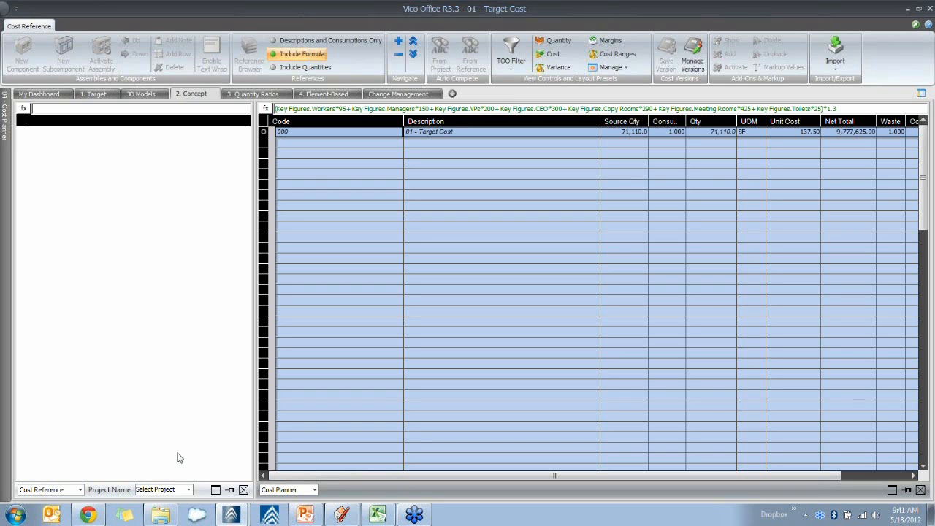
click(190, 490)
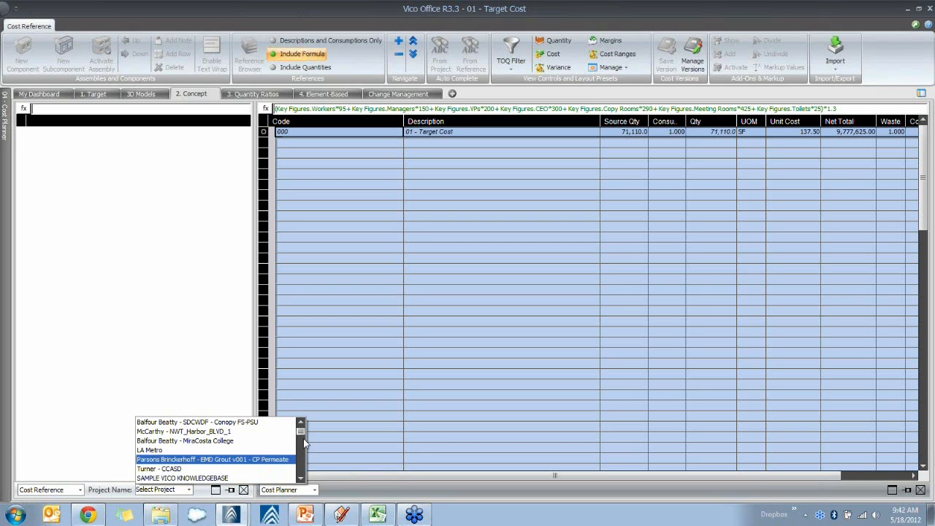
scroll(301, 441, down, 3)
scroll(301, 441, down, 5)
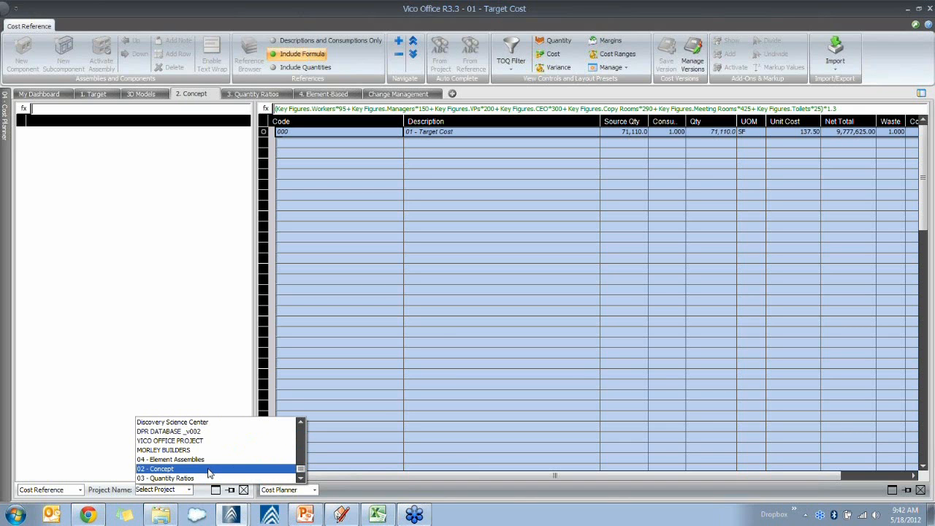
click(210, 474)
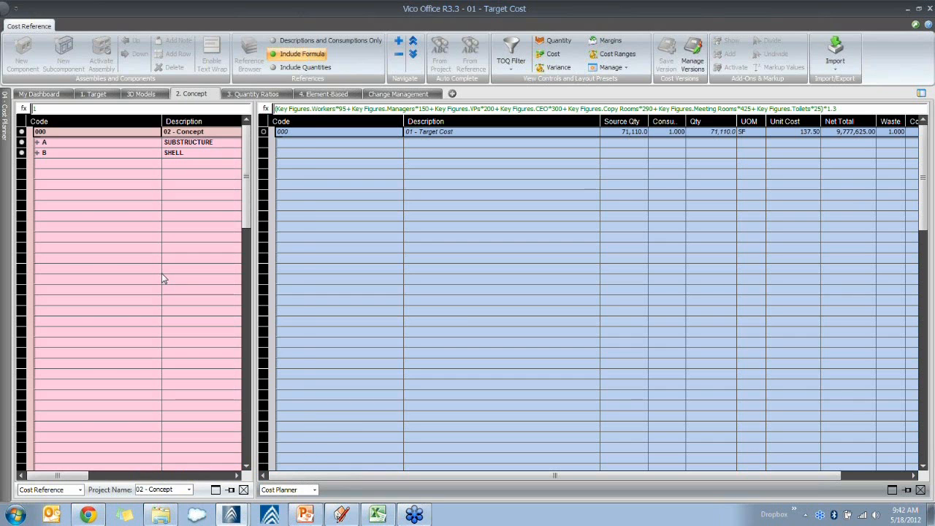
click(38, 142)
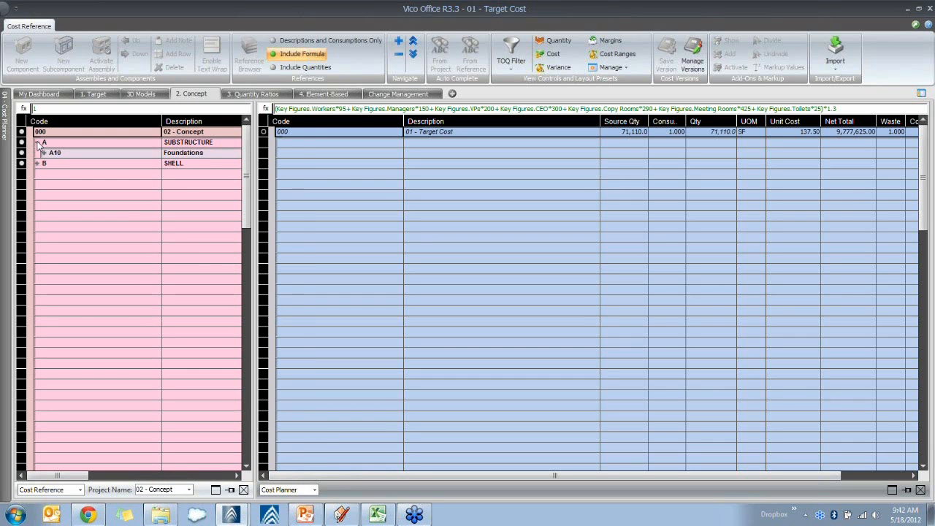
Step: Expand the SUBSTRUCTURE and SHELL groups in the 02 - Concept reference and copy both assemblies into the 01 - Target Cost plan
click(37, 163)
click(44, 153)
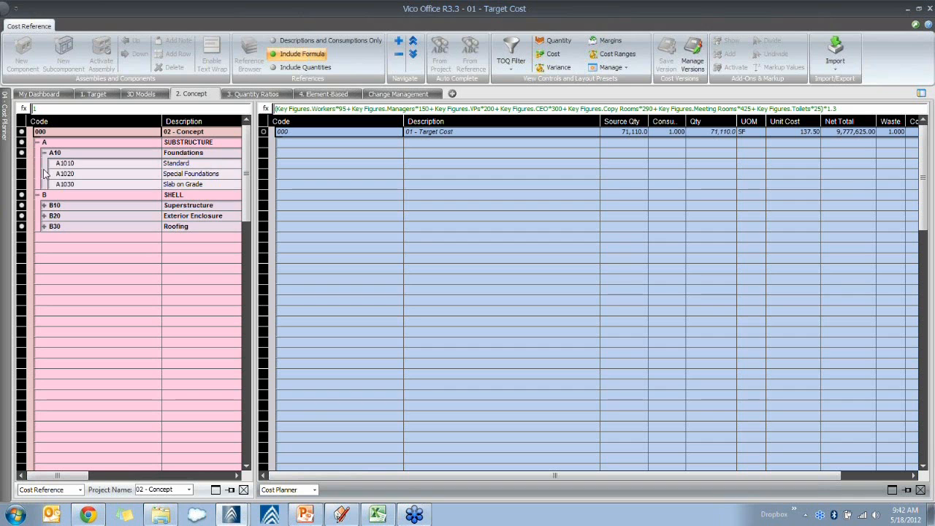
click(44, 206)
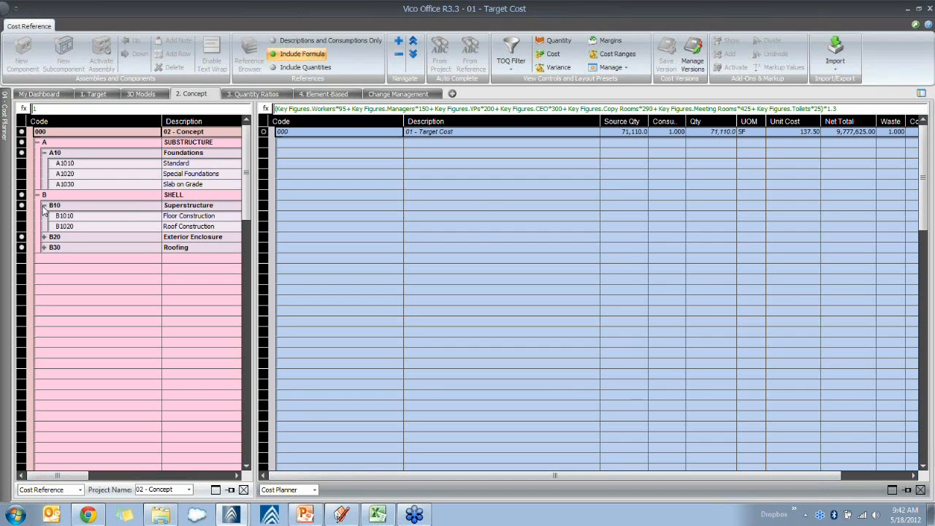
click(91, 196)
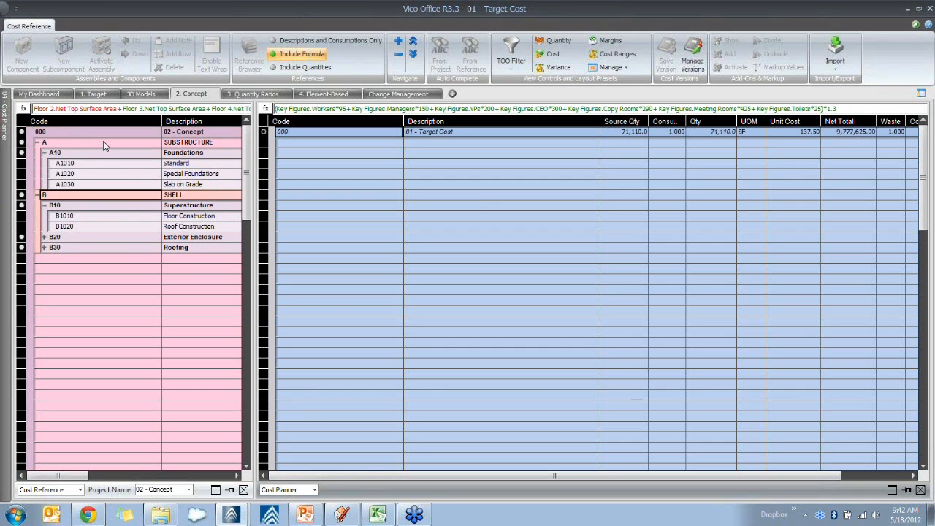
click(103, 142)
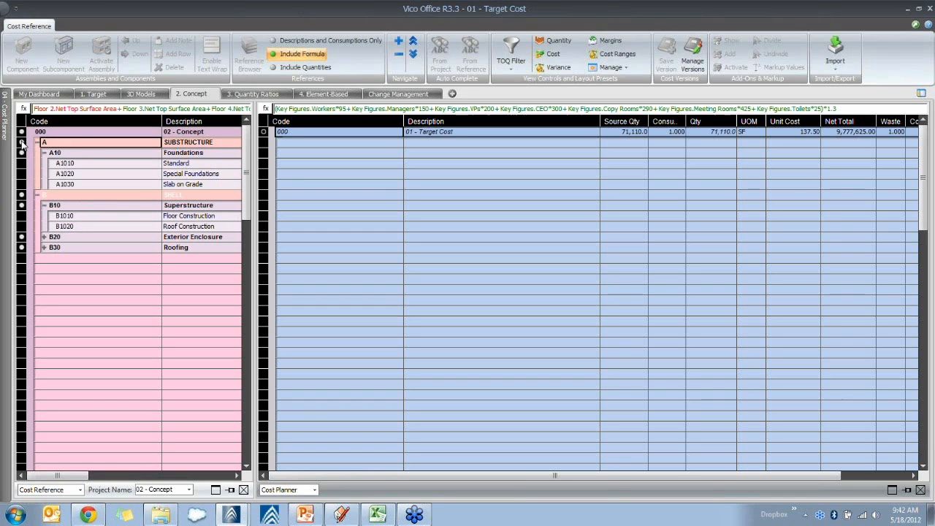
mouse_move(22, 145)
mouse_down()
mouse_move(306, 141)
mouse_move(321, 132)
mouse_up()
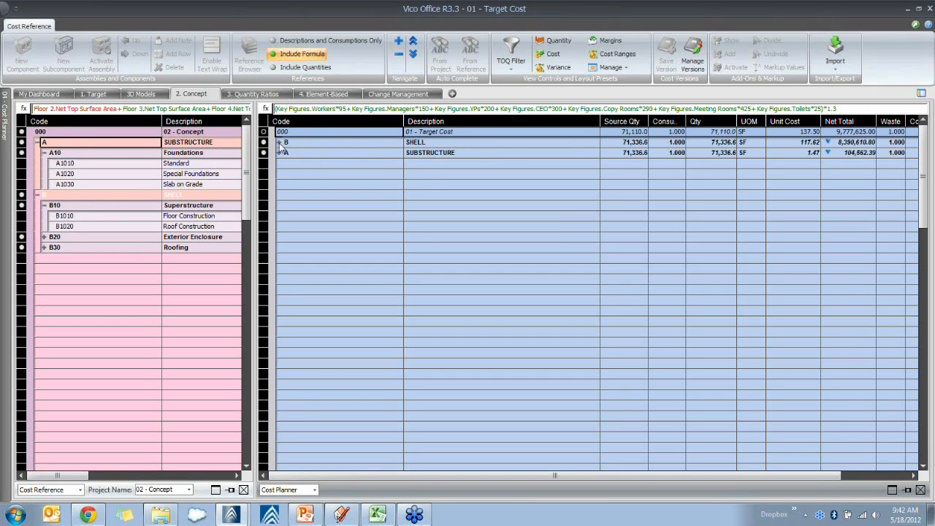
Step: Examine SHELL's Source Qty formula, unit cost and net total in the cost plan, and place the assembly below SUBSTRUCTURE
click(610, 142)
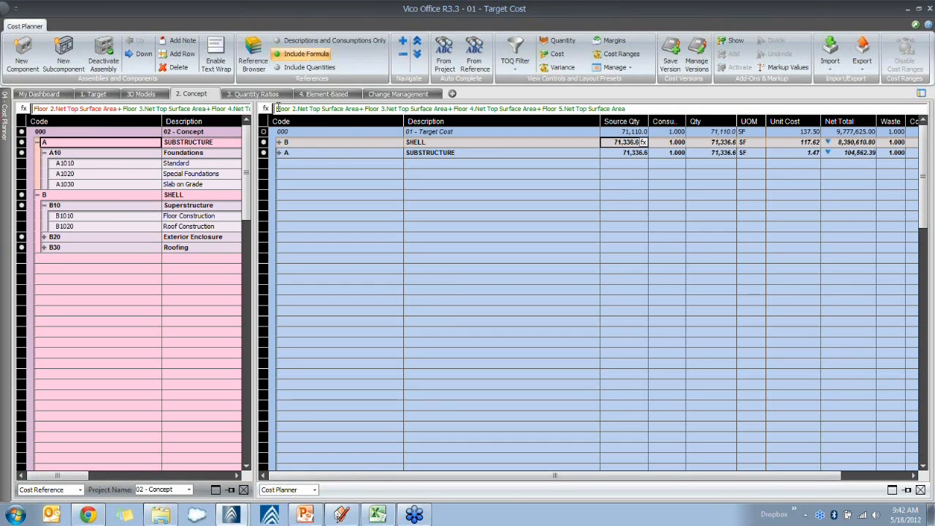
drag(276, 108, 358, 109)
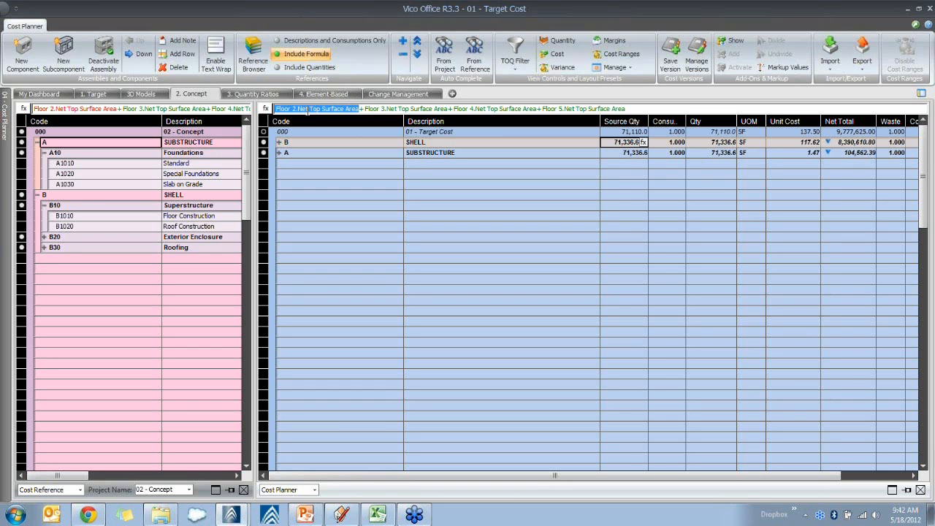
drag(363, 109, 575, 108)
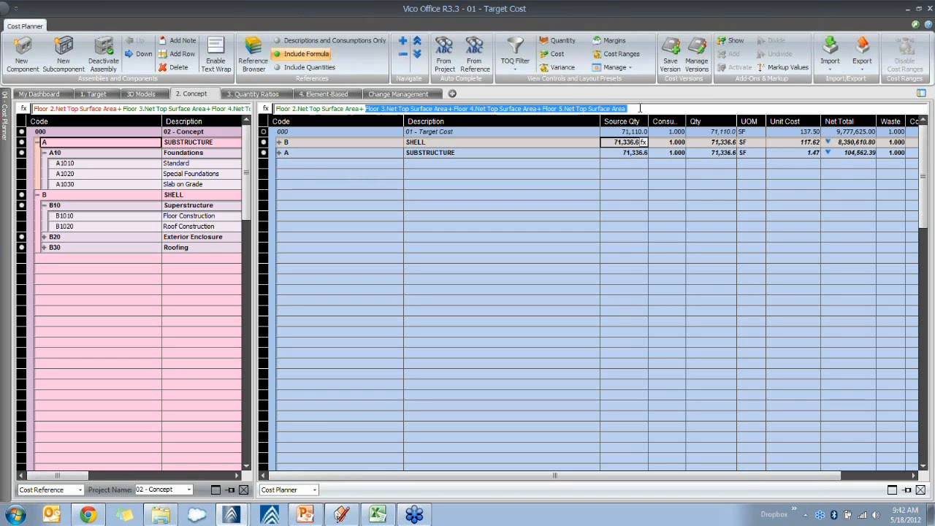
click(571, 144)
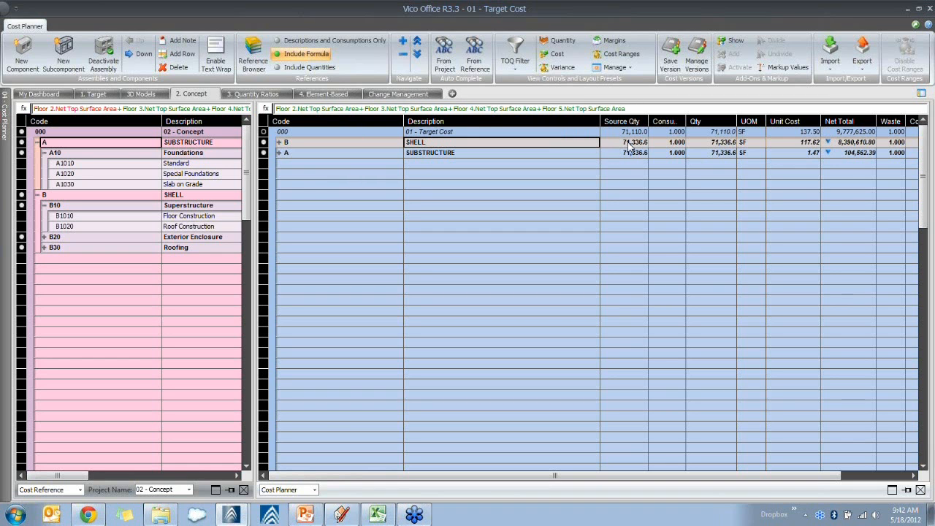
click(796, 144)
click(854, 143)
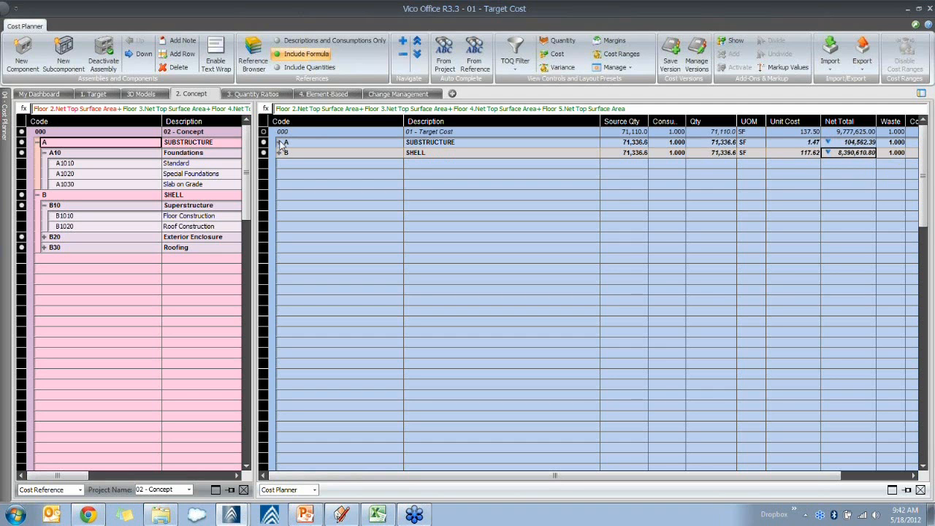
Step: Expand the plan's Foundations and Superstructure elements, and examine the Foundations quantity formula and Standard foundations' unit cost
click(279, 143)
click(285, 153)
click(280, 195)
click(285, 206)
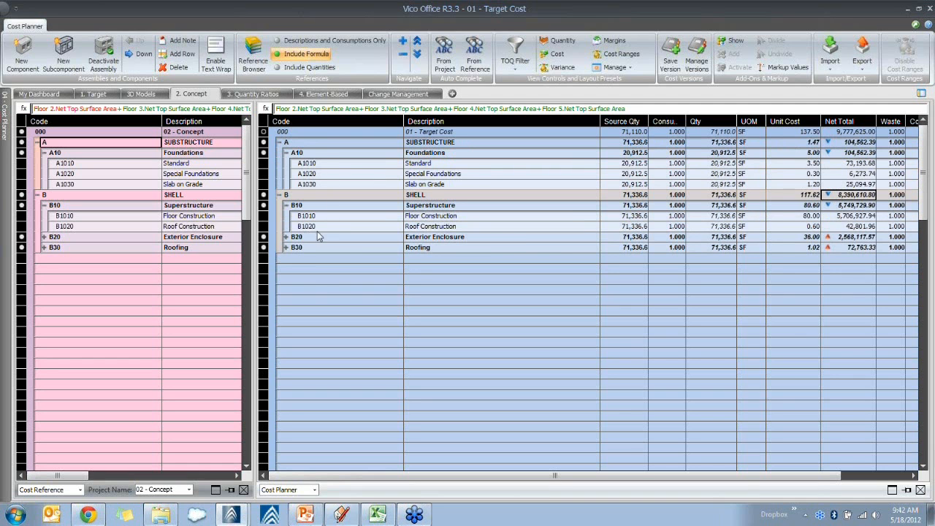
click(588, 153)
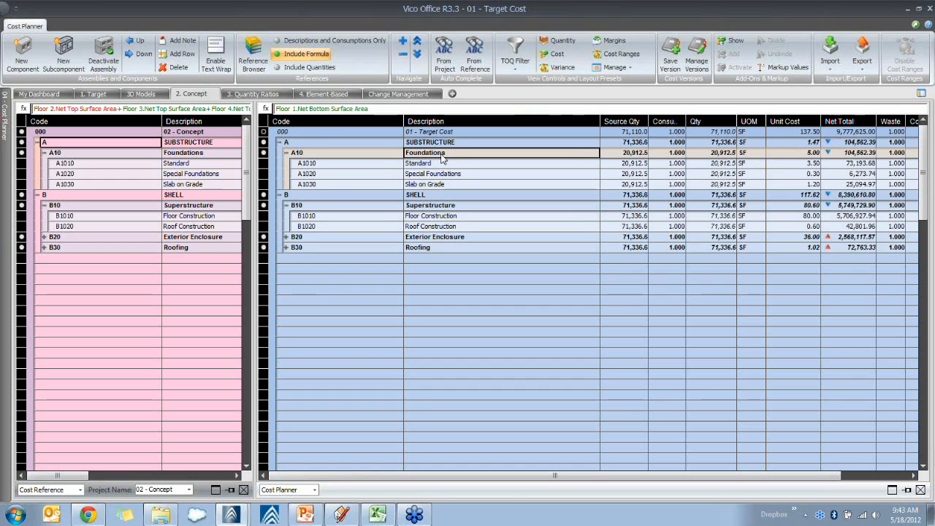
drag(296, 109, 276, 109)
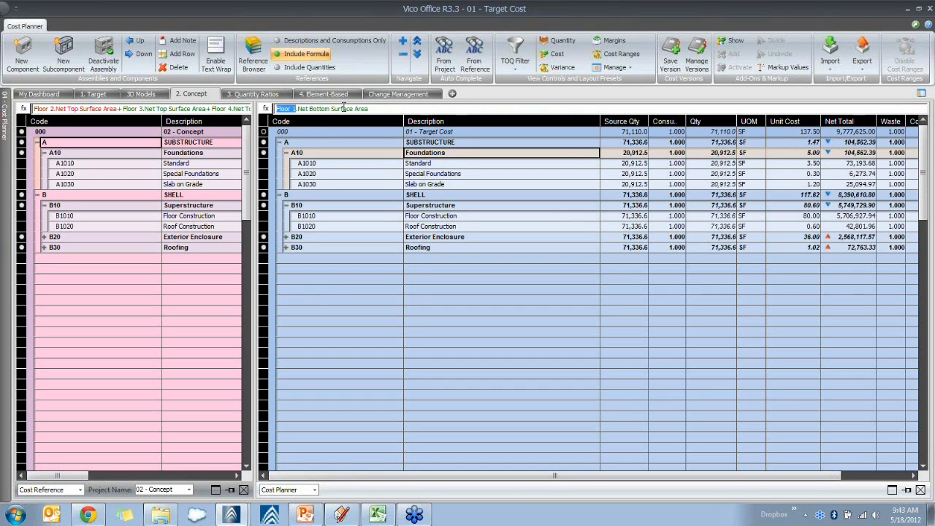
click(631, 154)
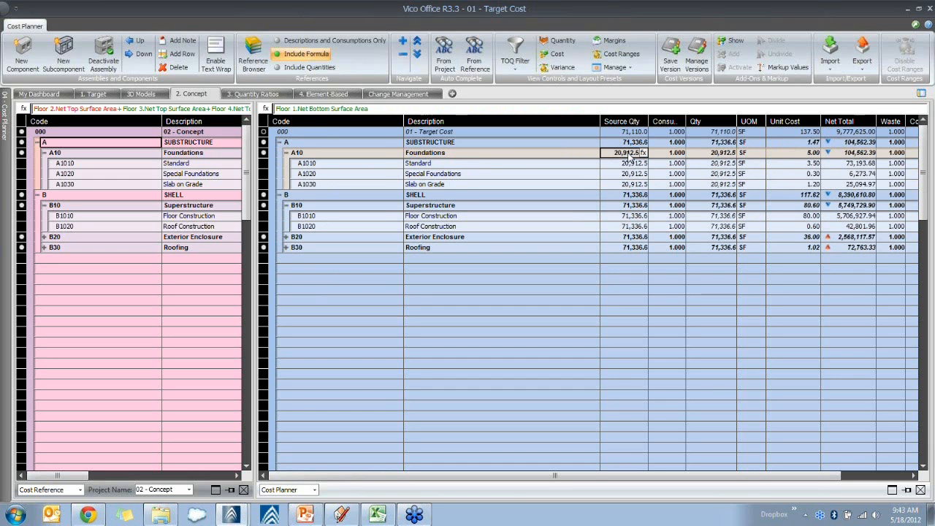
click(807, 166)
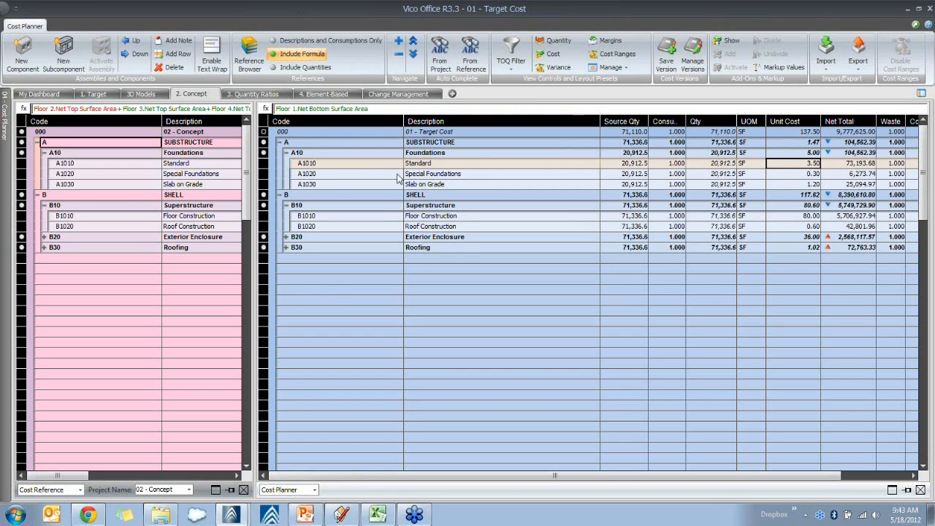
Step: Review the Exterior Enclosure's components and net total, and collapse the cost plan to the SUBSTRUCTURE and SHELL level
click(287, 153)
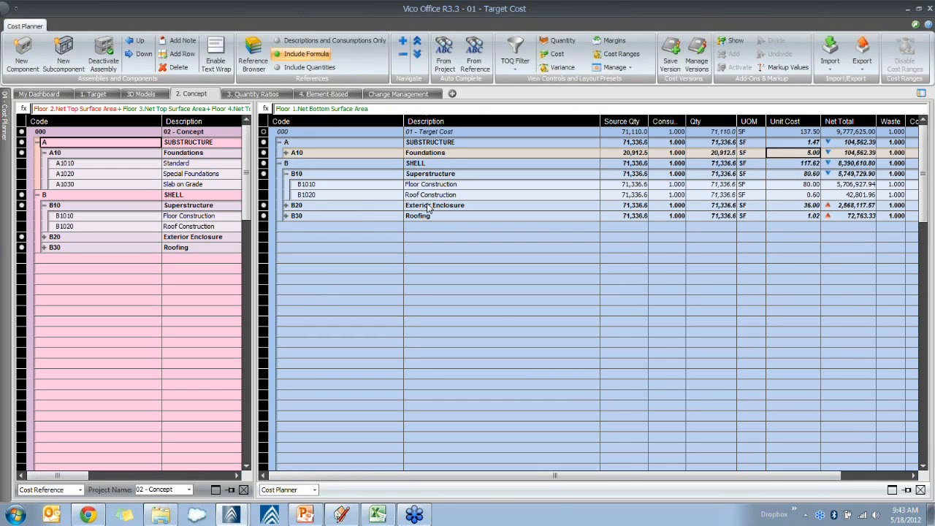
click(287, 174)
click(287, 184)
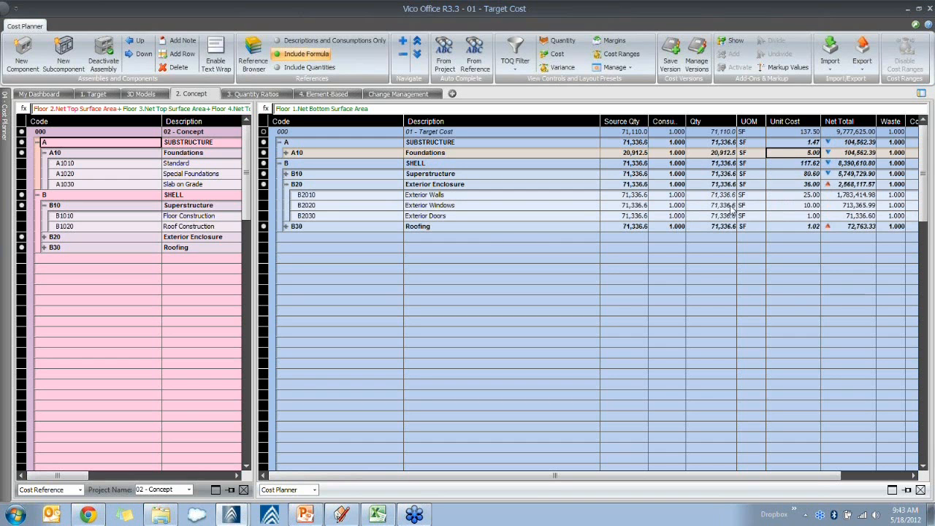
click(816, 185)
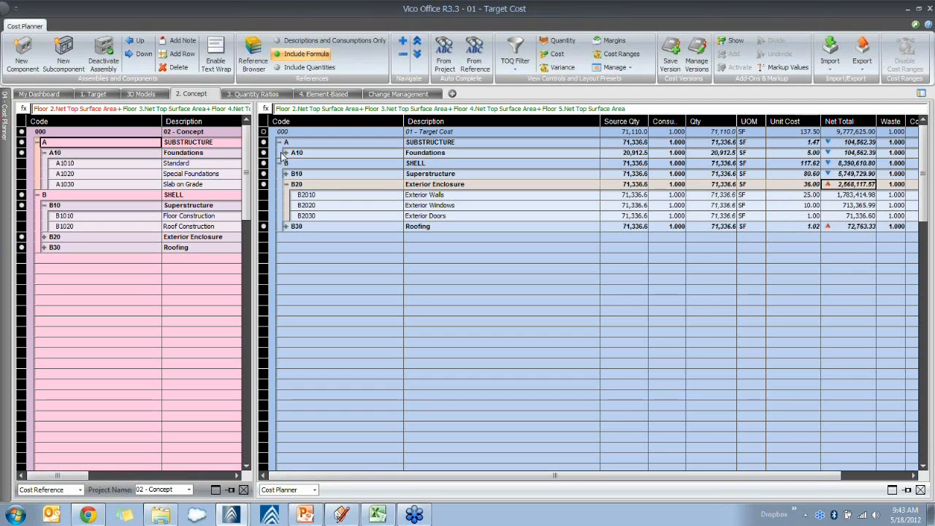
click(406, 53)
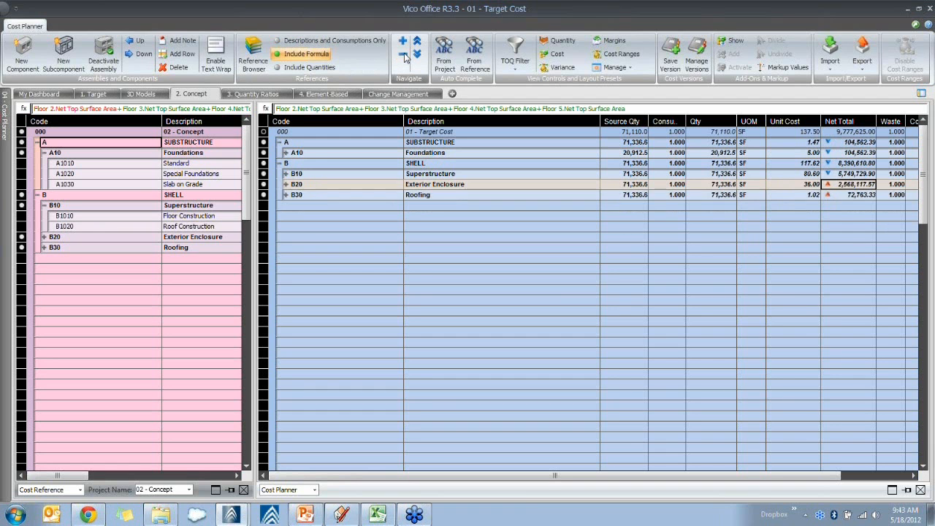
click(406, 53)
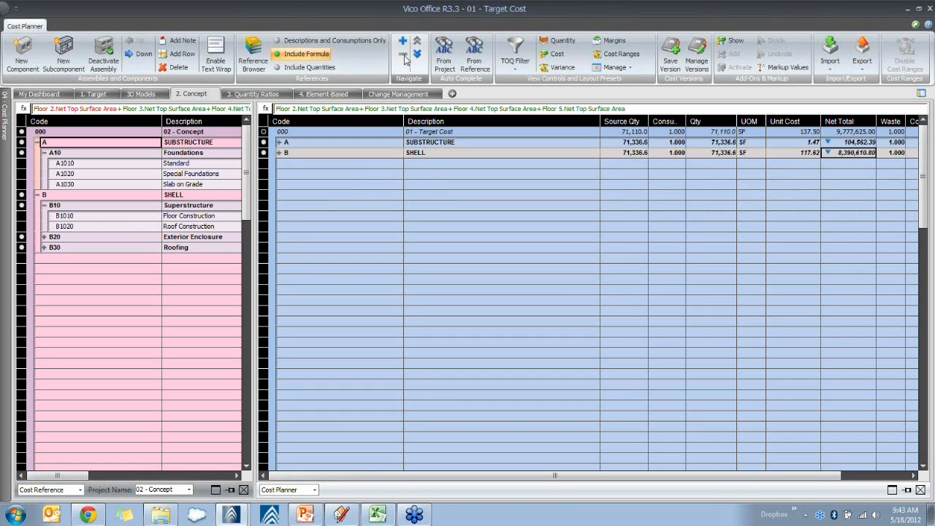
Step: Activate the 01 - Target Cost assembly so its cost is calculated from SUBSTRUCTURE and SHELL, and check its unit cost
click(846, 133)
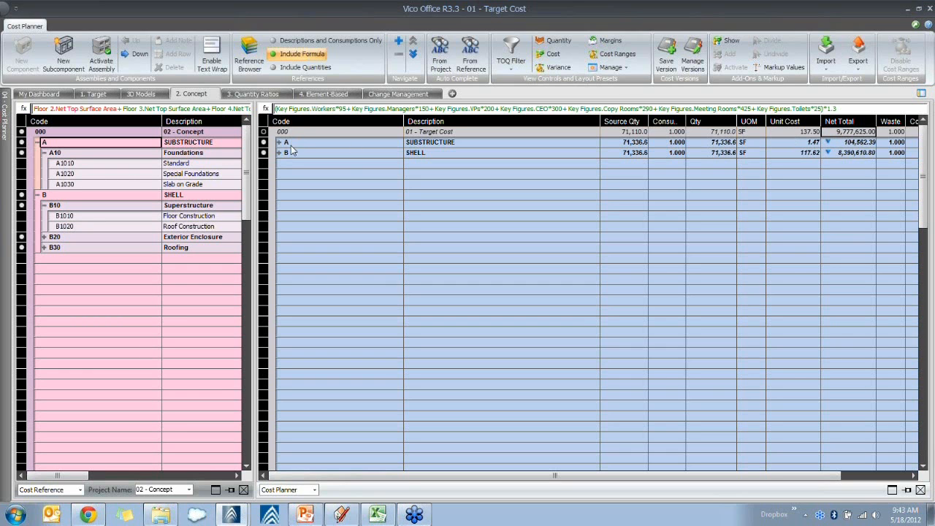
click(103, 62)
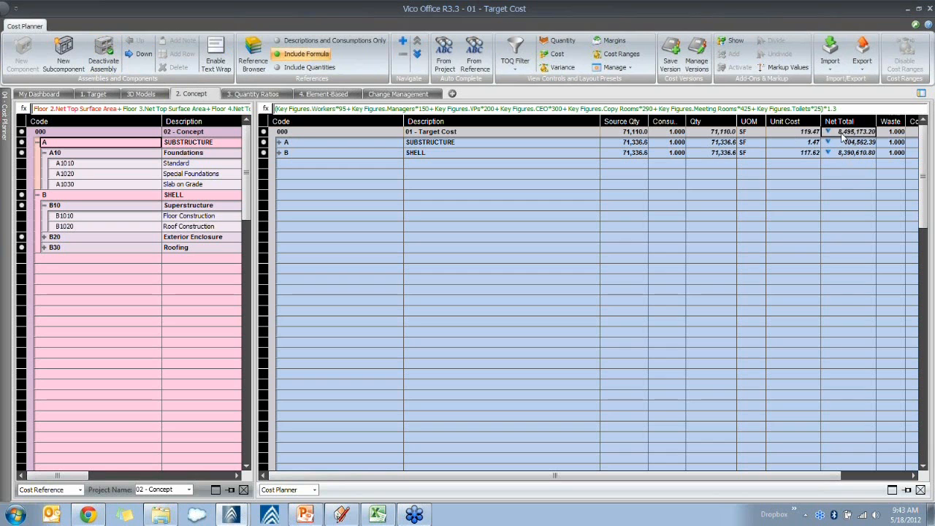
click(803, 133)
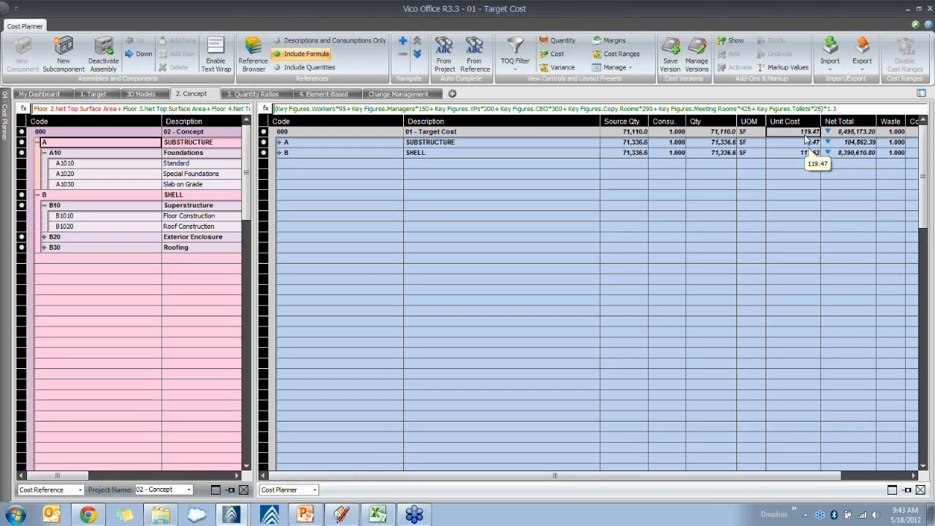
Step: Show the cost plan in the Variance layout and narrow the Description and Code columns to fit both variance columns
click(564, 67)
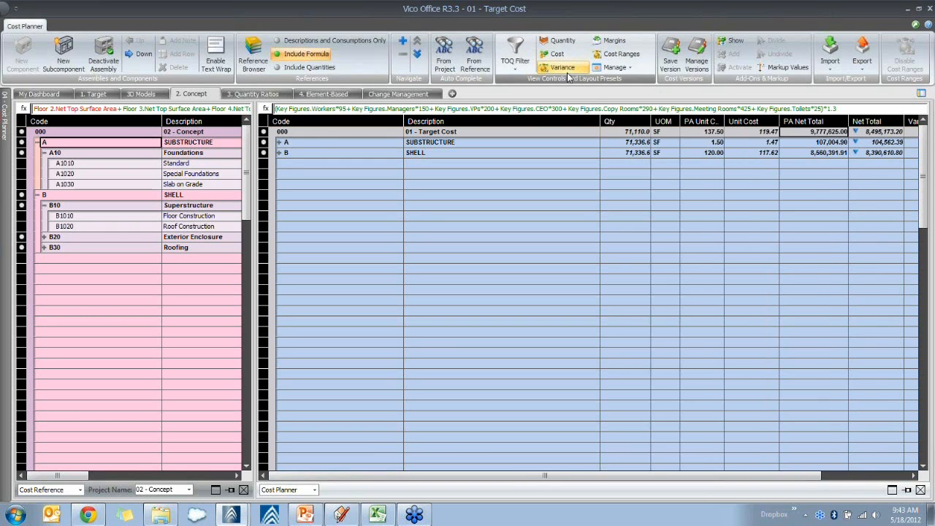
drag(600, 121, 513, 125)
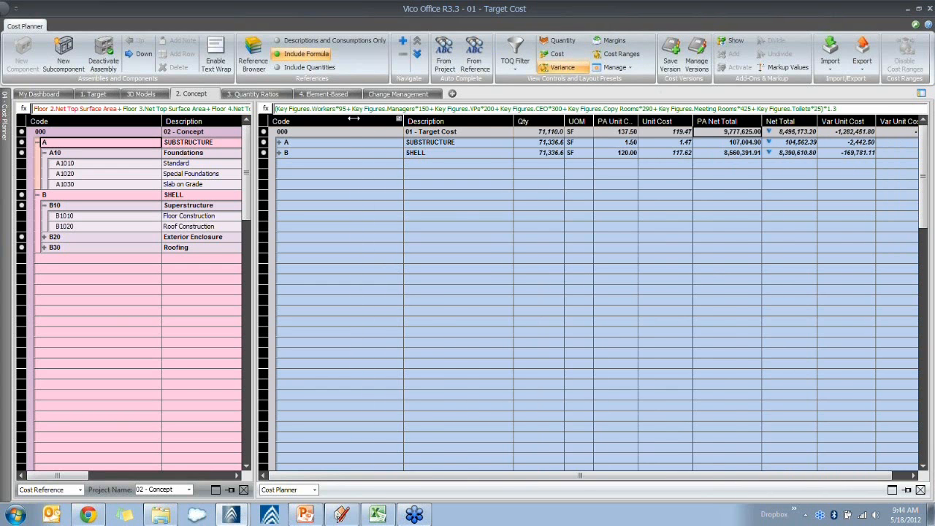
drag(353, 119, 353, 119)
click(798, 133)
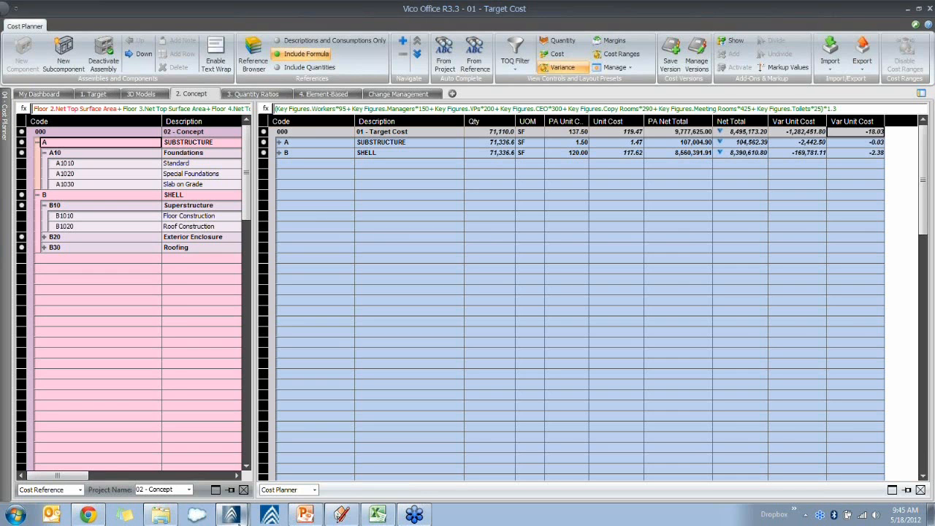
Step: Switch to the open Using Quantity Ratios - Source Project in Vico Office and examine its 3D building model
click(230, 515)
click(232, 487)
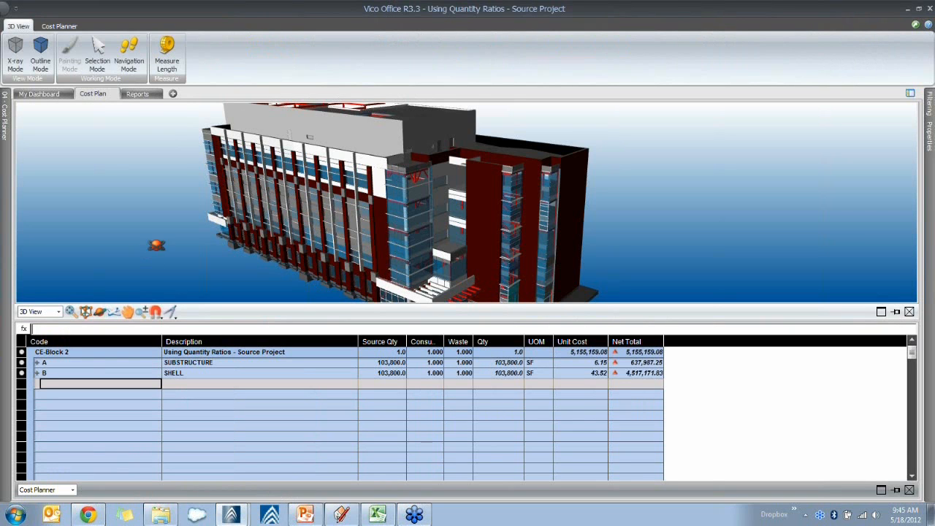
drag(443, 242, 383, 211)
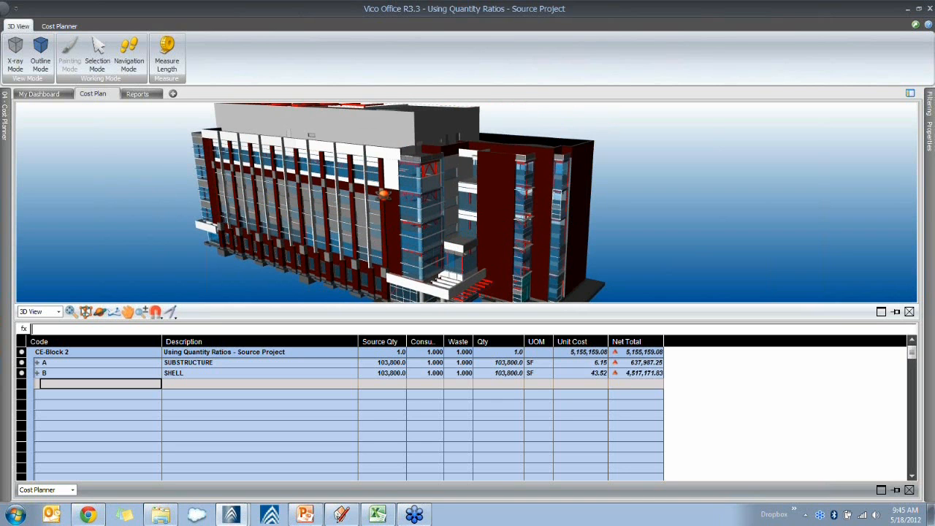
drag(289, 206, 243, 212)
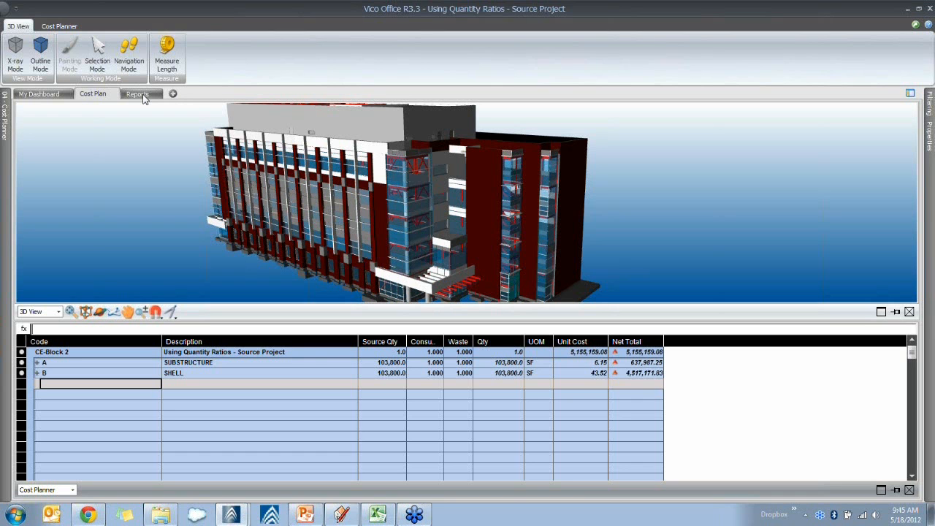
Step: Expand SHELL and Exterior Enclosure in the source project's cost plan and highlight the Exterior Enclosure elements in the 3D model
click(37, 373)
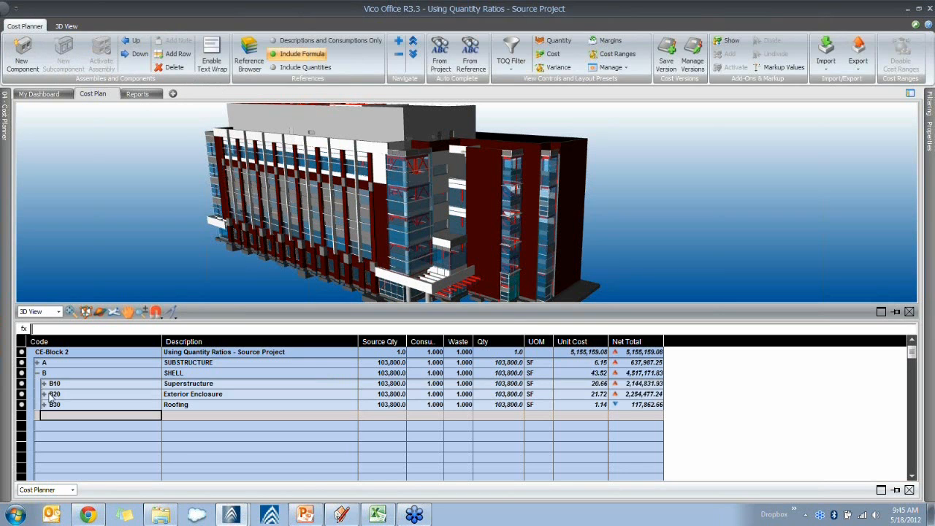
click(45, 394)
click(185, 395)
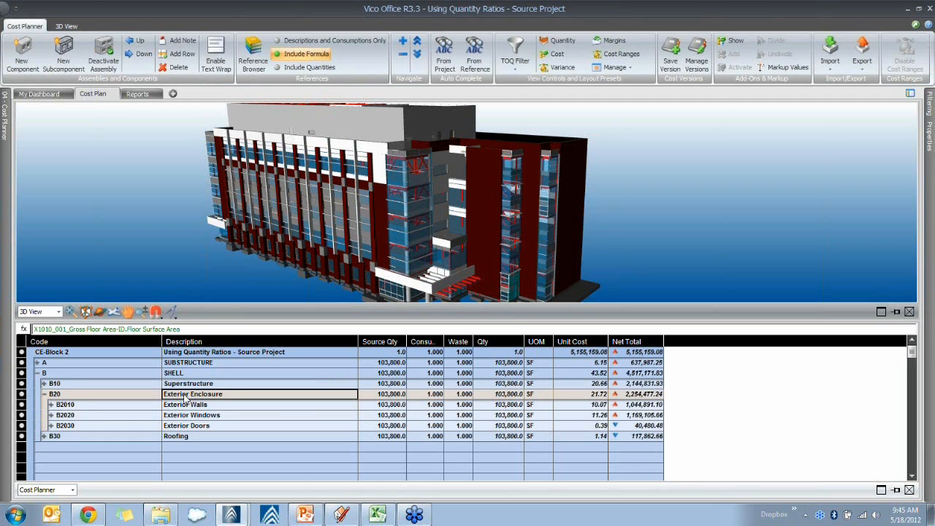
drag(664, 235, 644, 233)
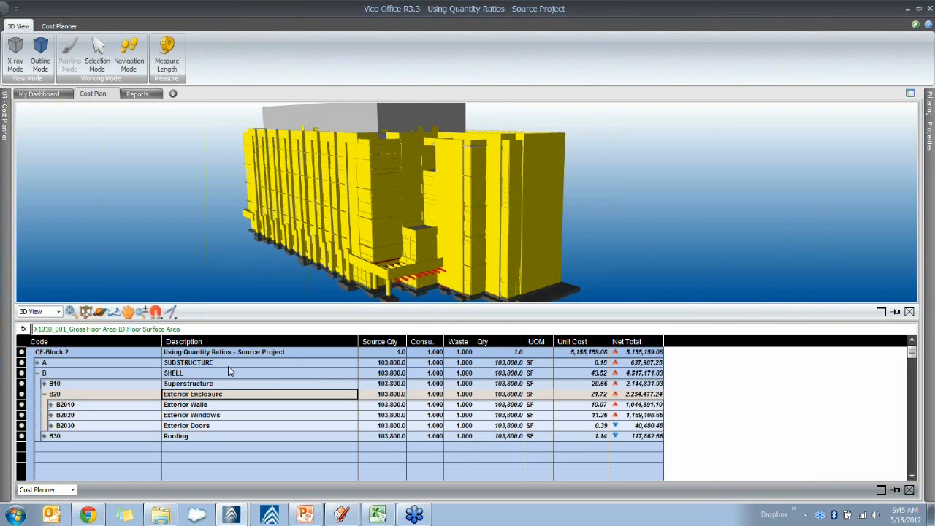
Step: Expand Exterior Walls in the source project's cost plan and highlight its wall types, including Brick Wall and Ext Metal Wall Panel, in the 3D model
click(182, 410)
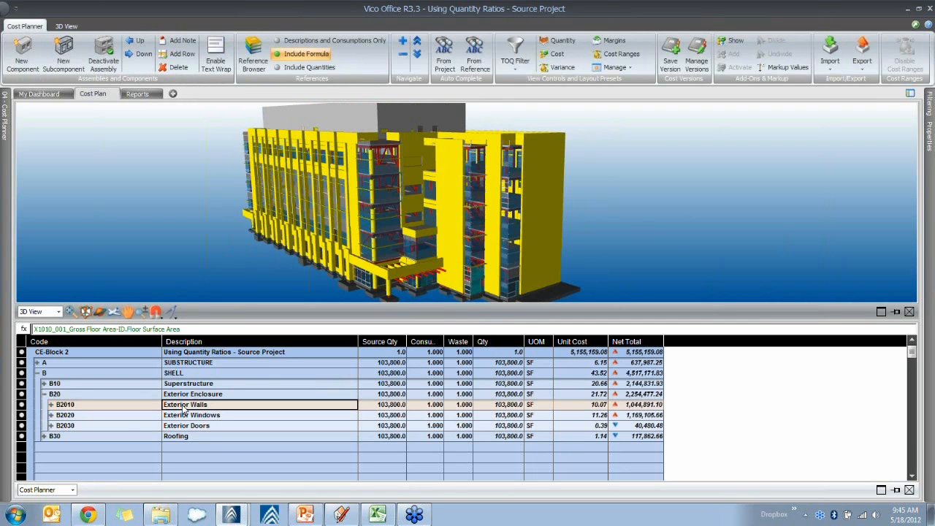
click(51, 405)
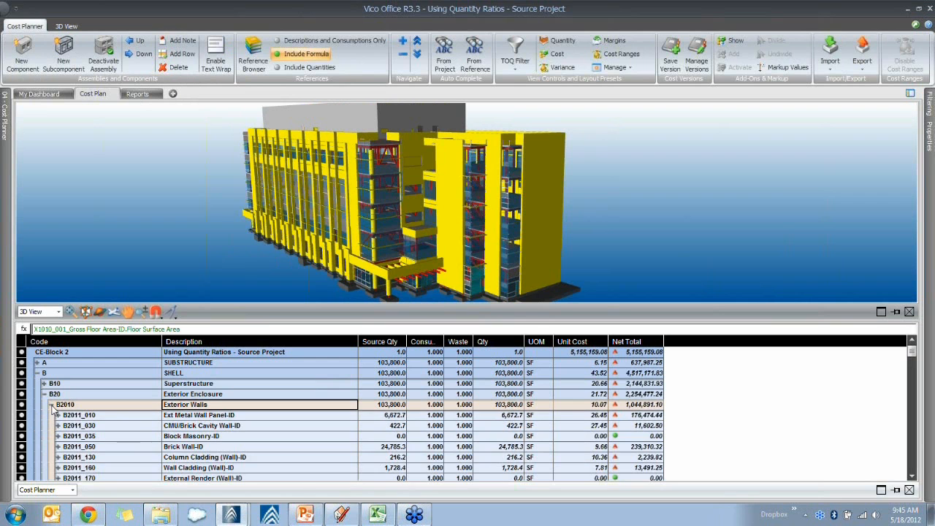
click(179, 416)
click(180, 426)
click(179, 437)
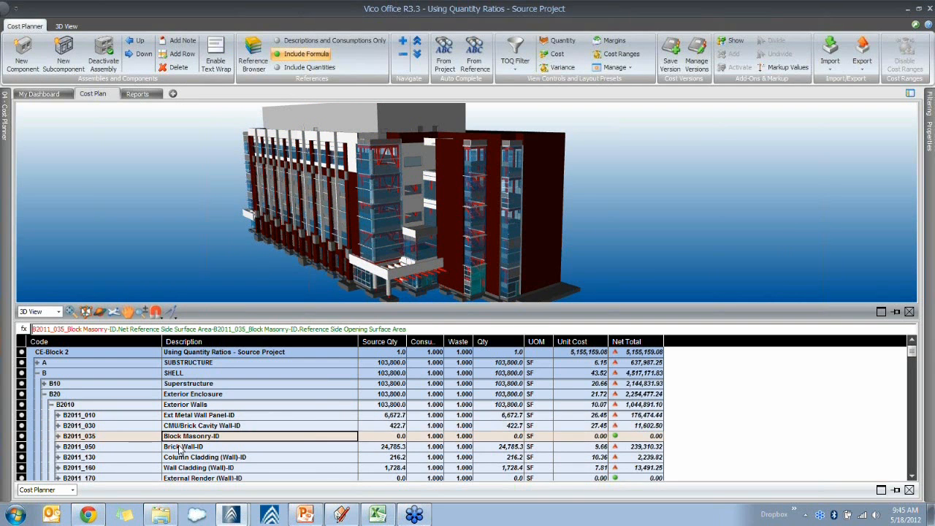
click(180, 447)
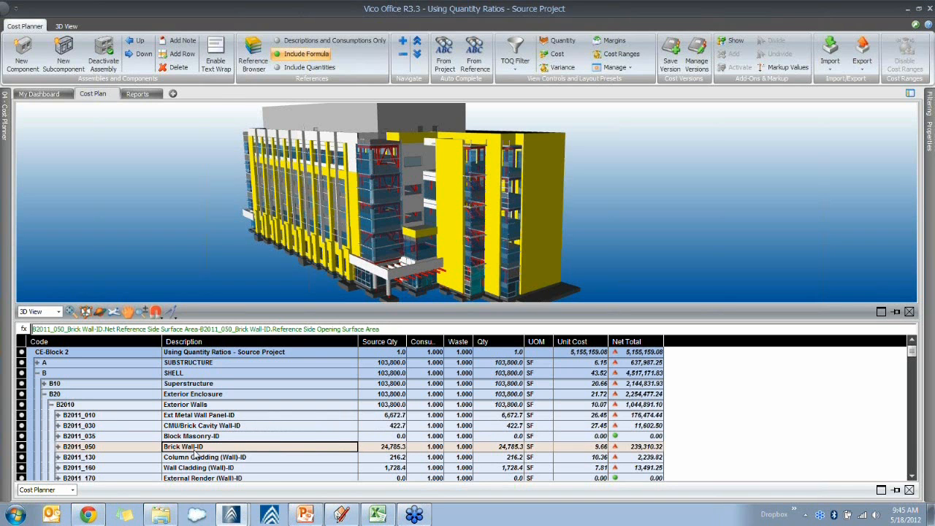
click(195, 416)
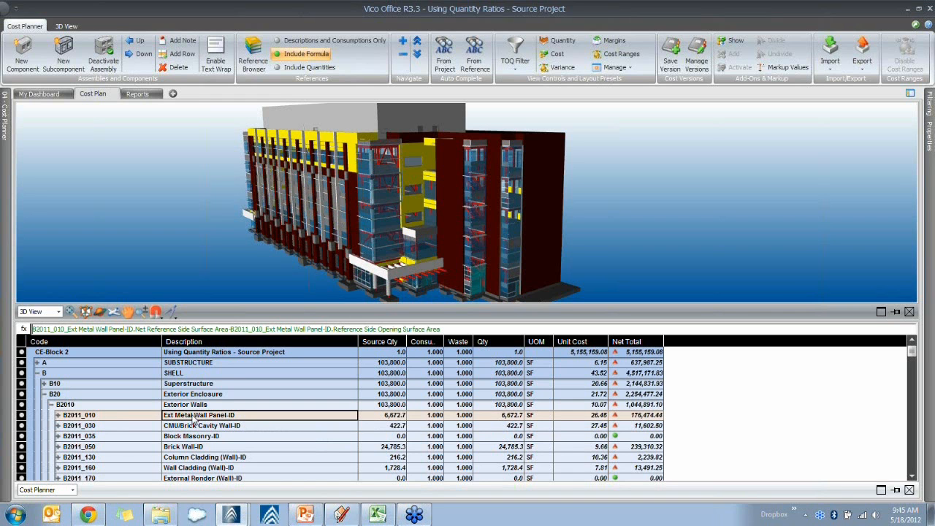
click(188, 406)
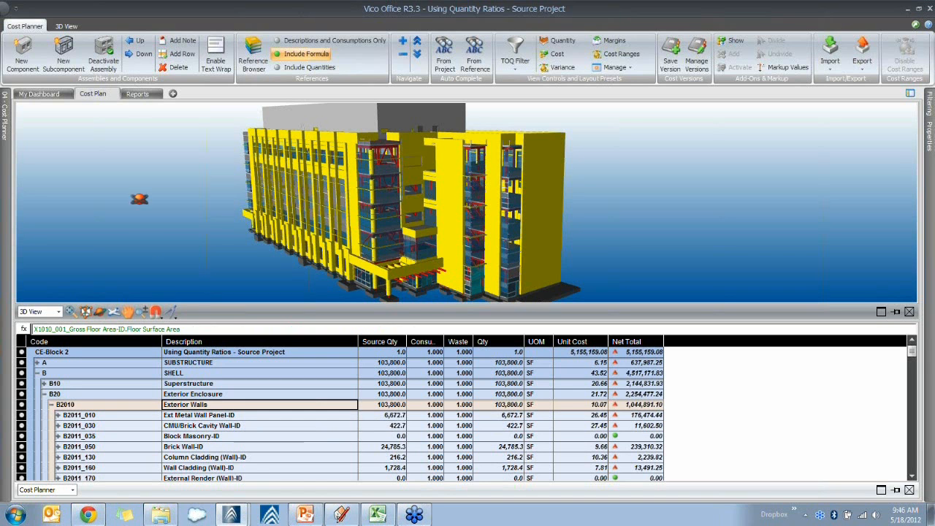
Step: Show the source project's Excel Cost Plan Data Output report and check its available export file formats
click(139, 95)
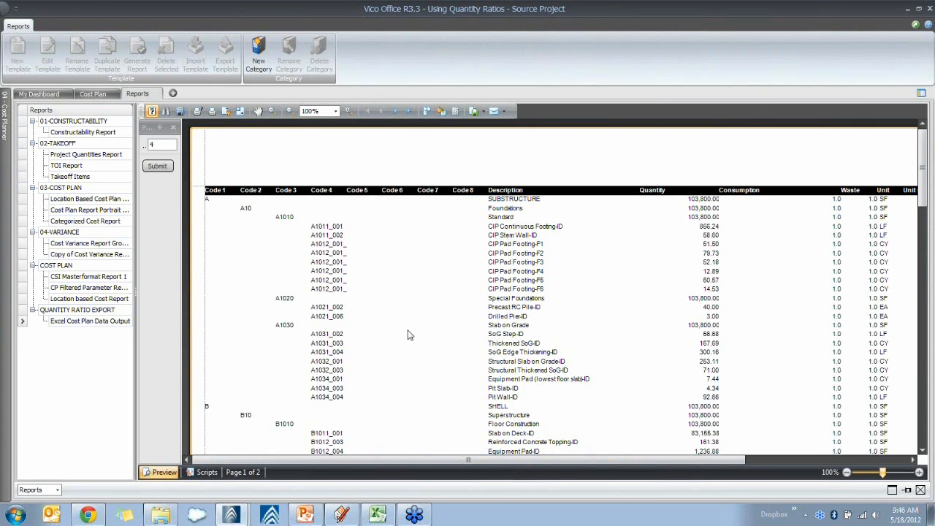
click(482, 111)
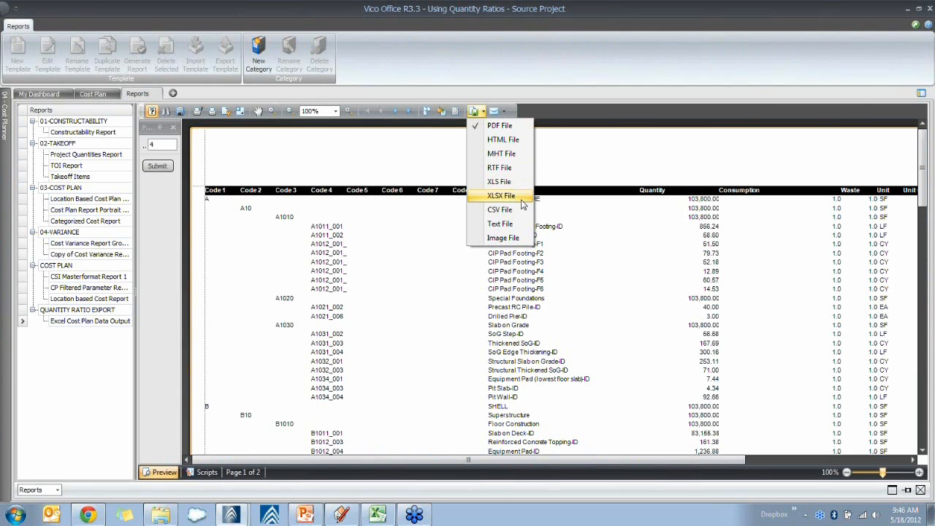
click(402, 284)
Step: Switch to Ratios.xlsx in Excel and copy the Raw Data cost plan rows A2 to O70 into the Calculation Sheet from cell A2
click(375, 515)
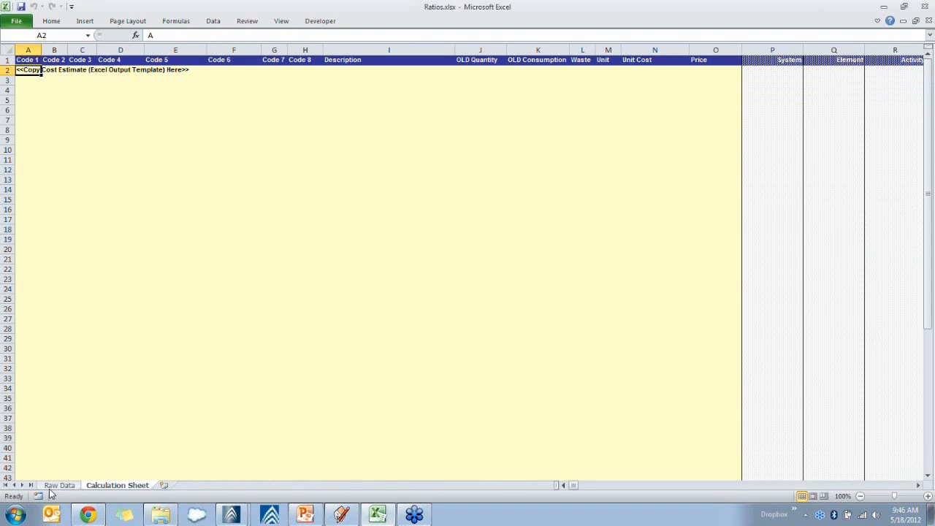
click(59, 485)
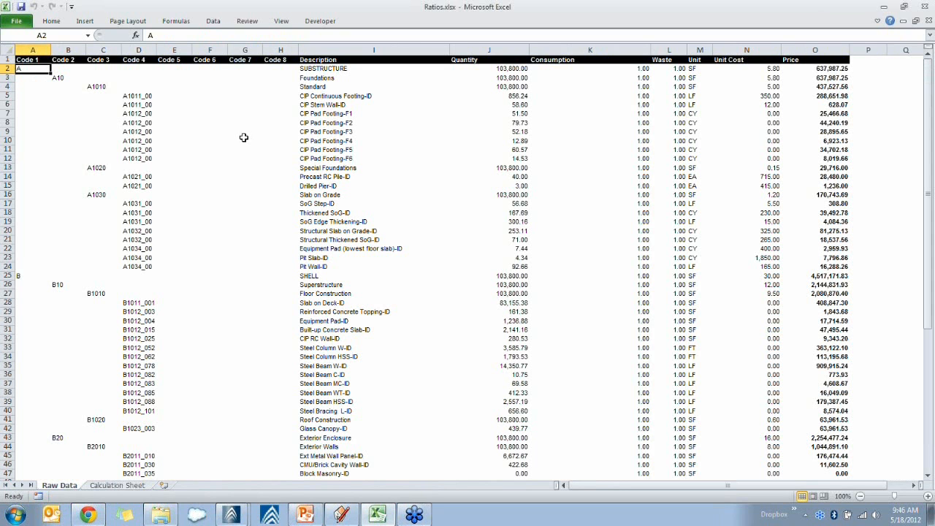
drag(28, 67, 809, 461)
key(ctrl+c)
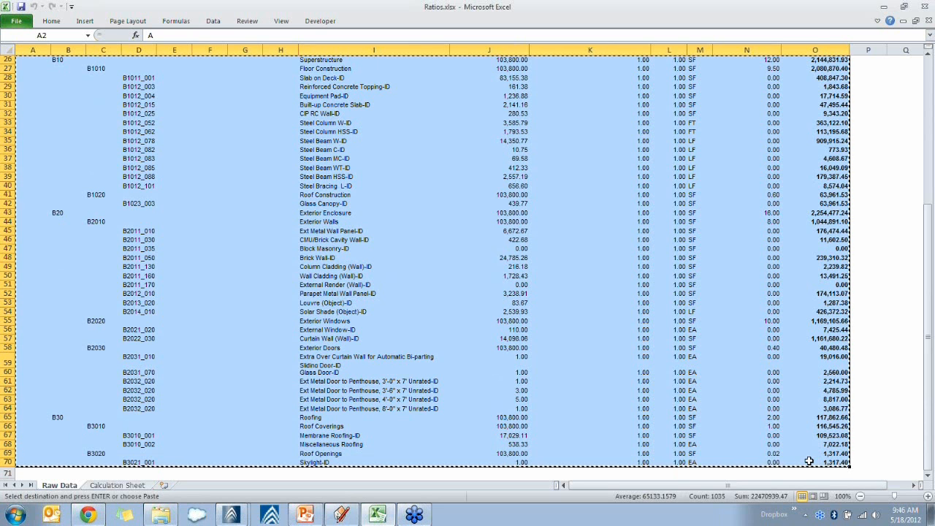
click(117, 485)
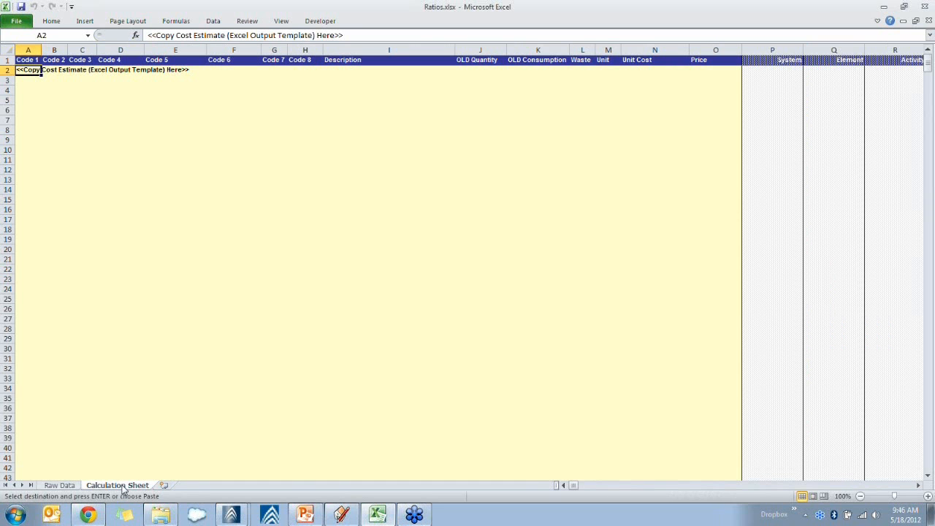
key(ctrl+v)
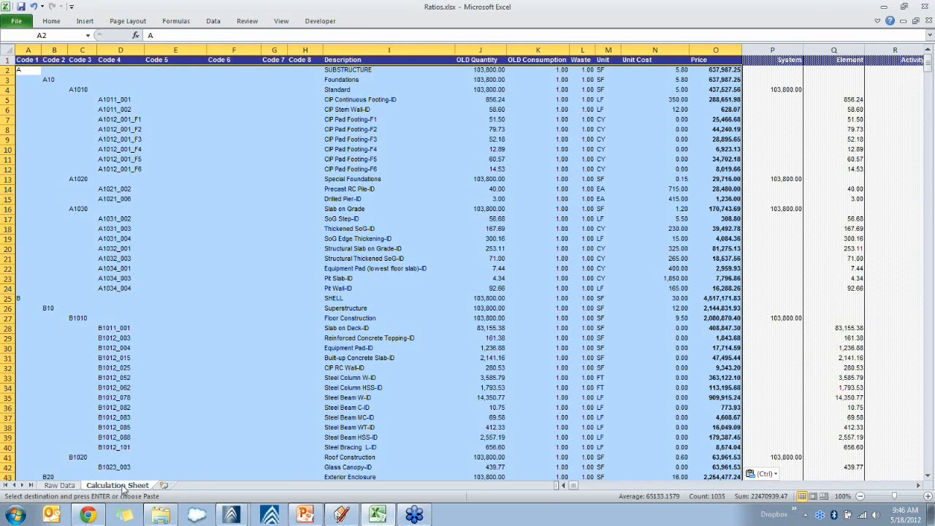
Step: Review the Calculation Sheet's RATIO column and highlight the NEW Quantity and NEW Consumption columns
click(920, 486)
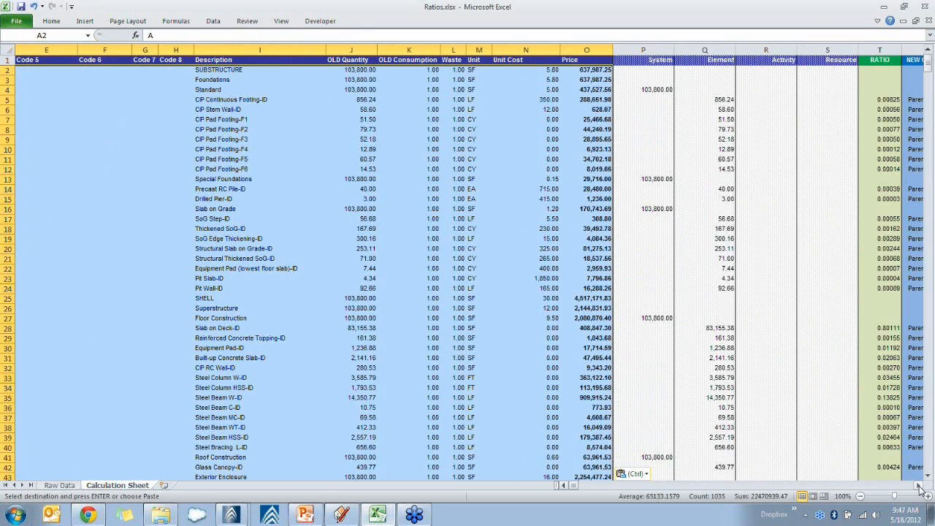
click(919, 486)
click(556, 50)
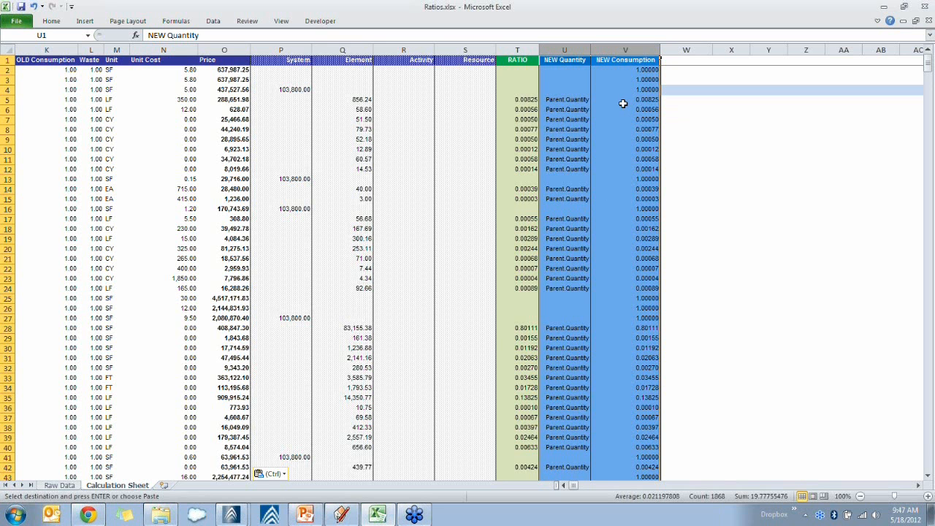
drag(589, 484, 576, 487)
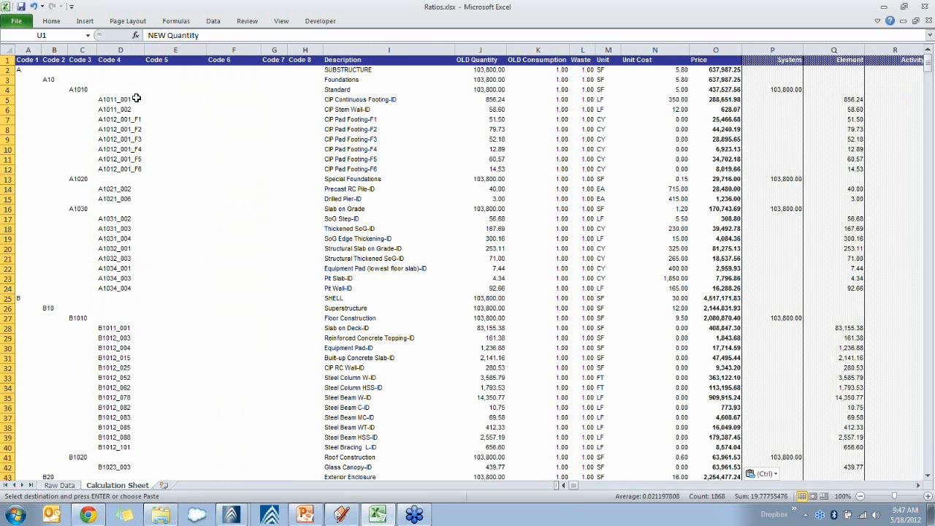
Step: Inspect the formulas for System in P4, Element in Q5, RATIO in T5 and NEW Quantity in U5
click(769, 90)
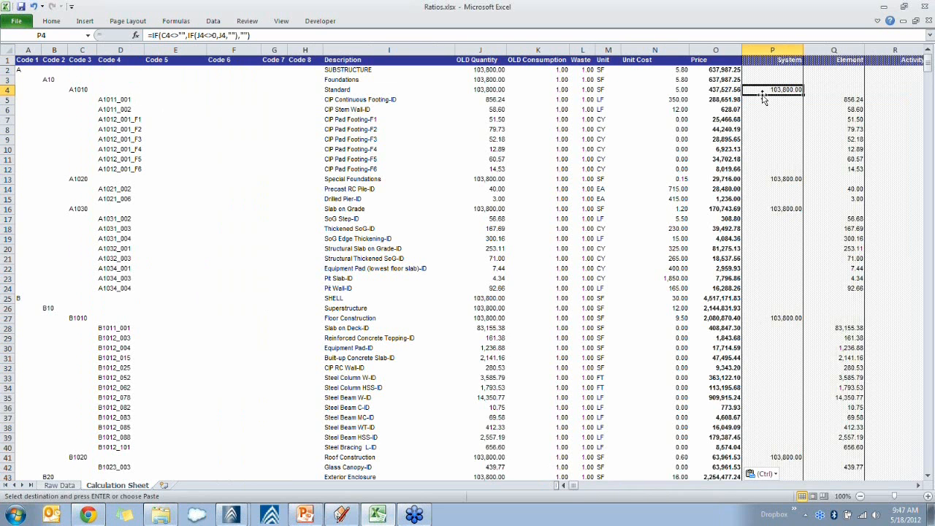
click(919, 486)
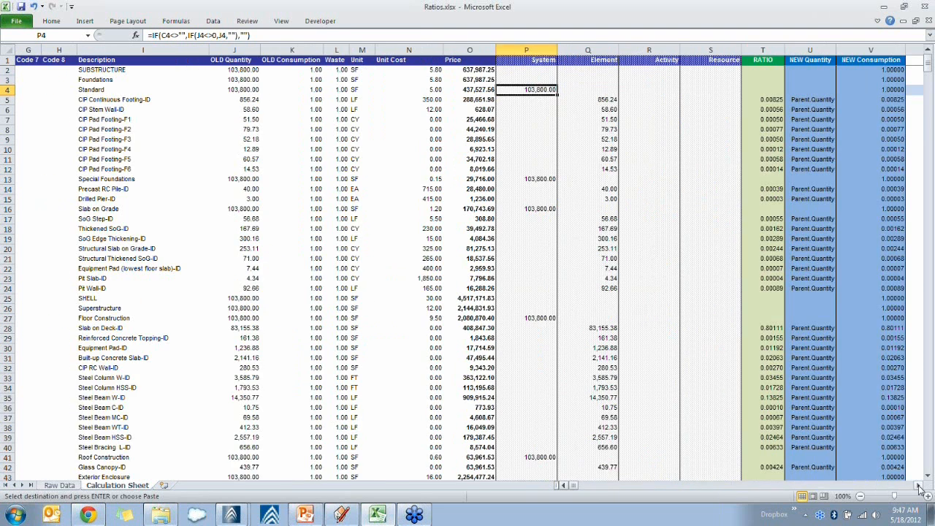
click(578, 99)
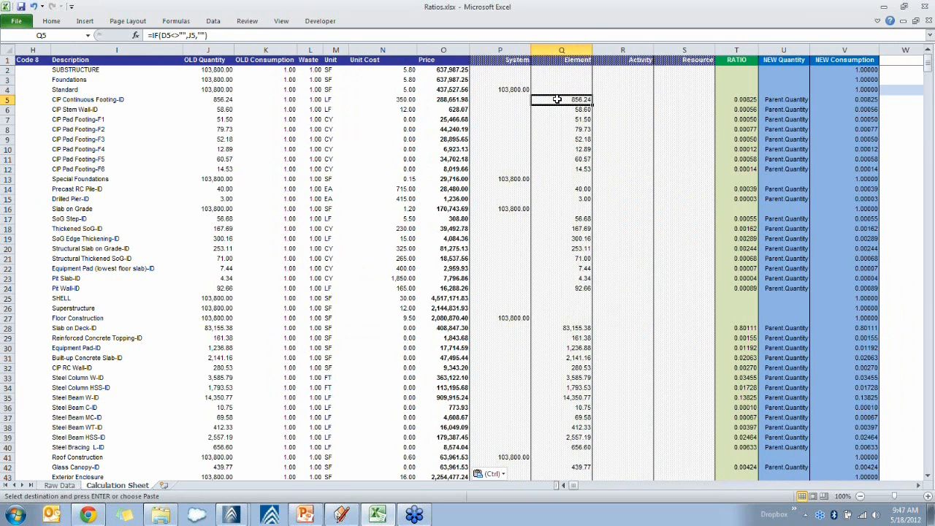
click(754, 100)
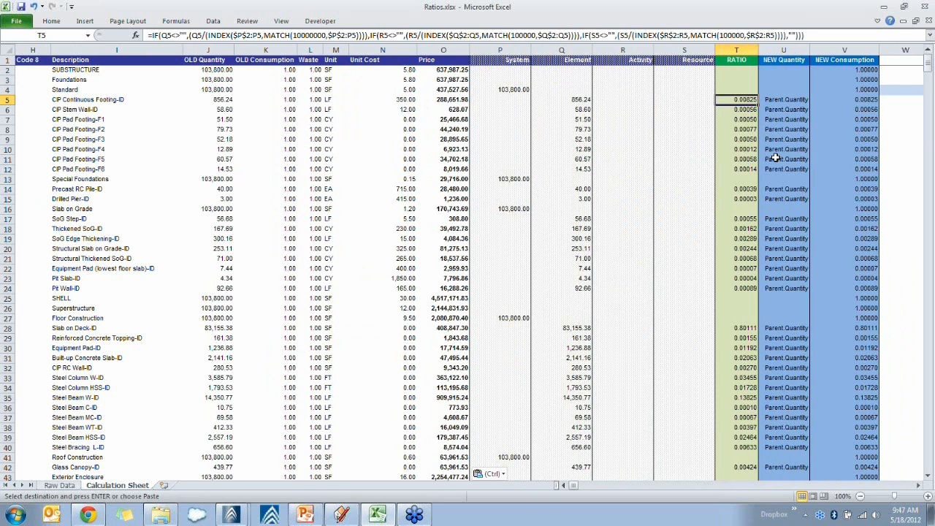
click(796, 100)
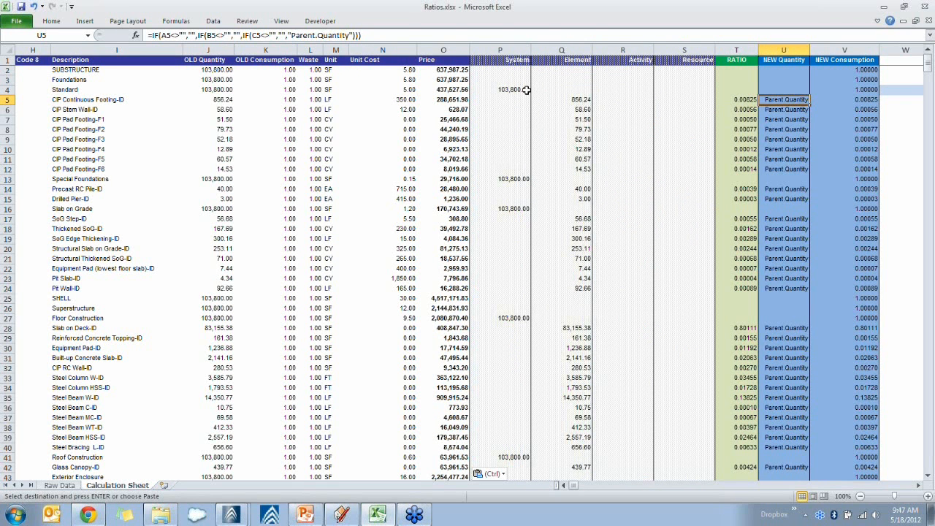
click(750, 100)
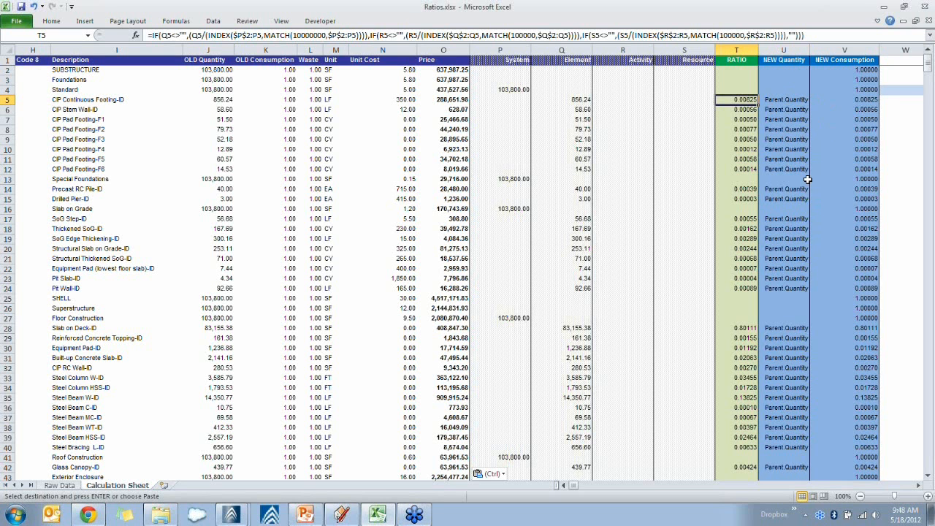
Step: Switch to the 01 - Target Cost project in Vico Office and load 03 - Quantity Ratios as the reference project in its Quantity Ratios view
click(236, 516)
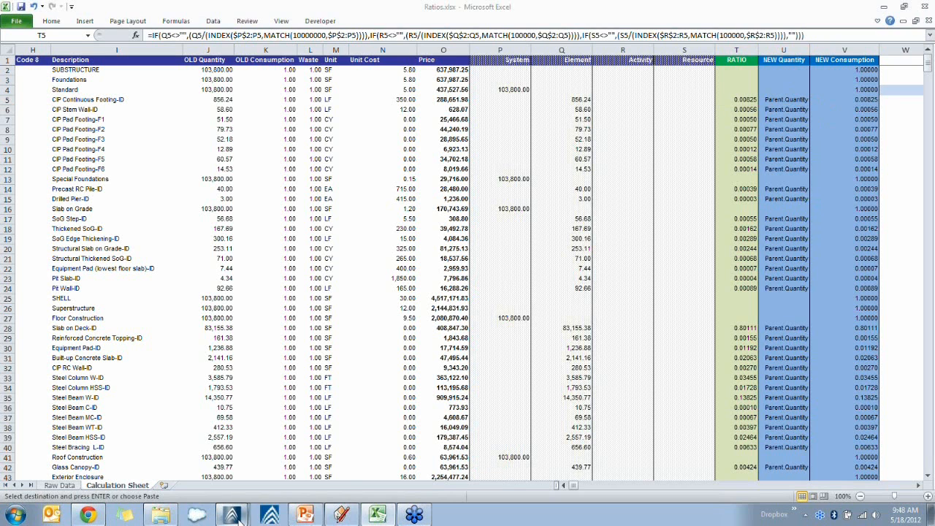
mouse_move(239, 517)
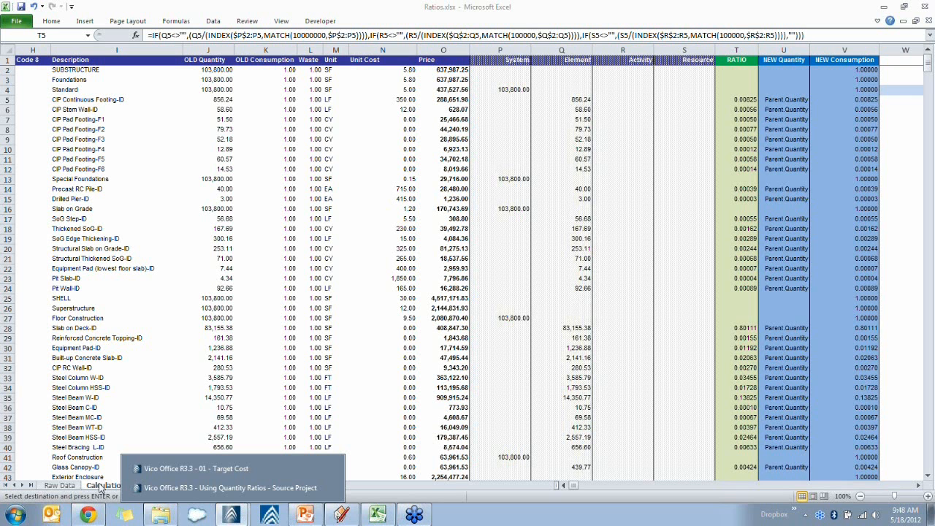
click(251, 469)
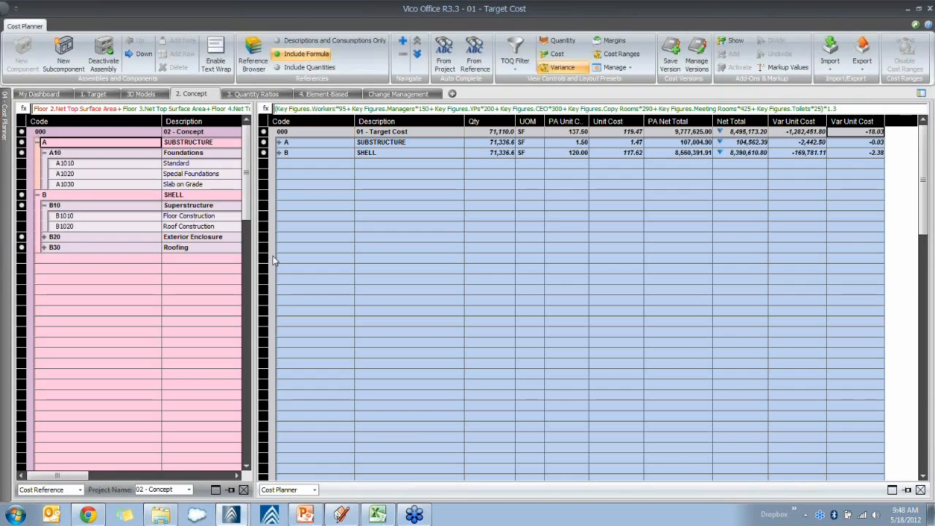
click(257, 95)
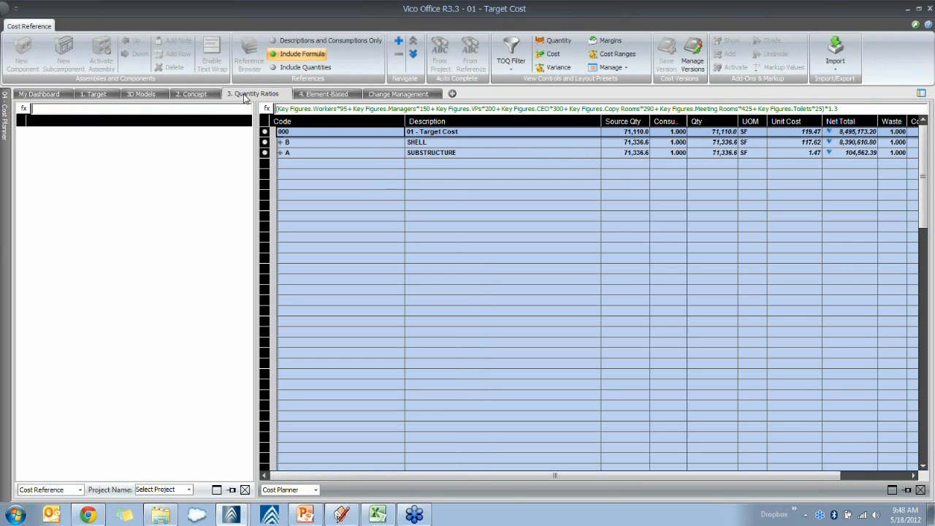
click(188, 489)
drag(300, 434, 300, 473)
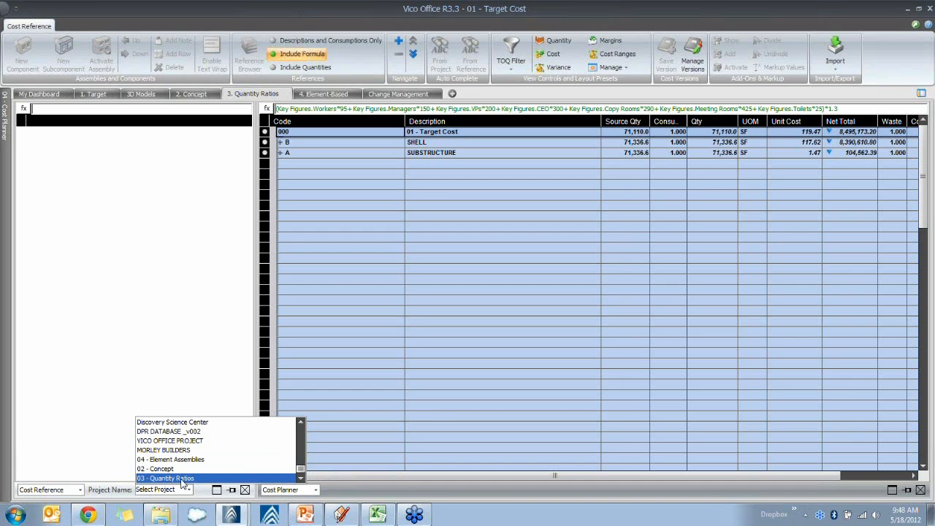
click(182, 479)
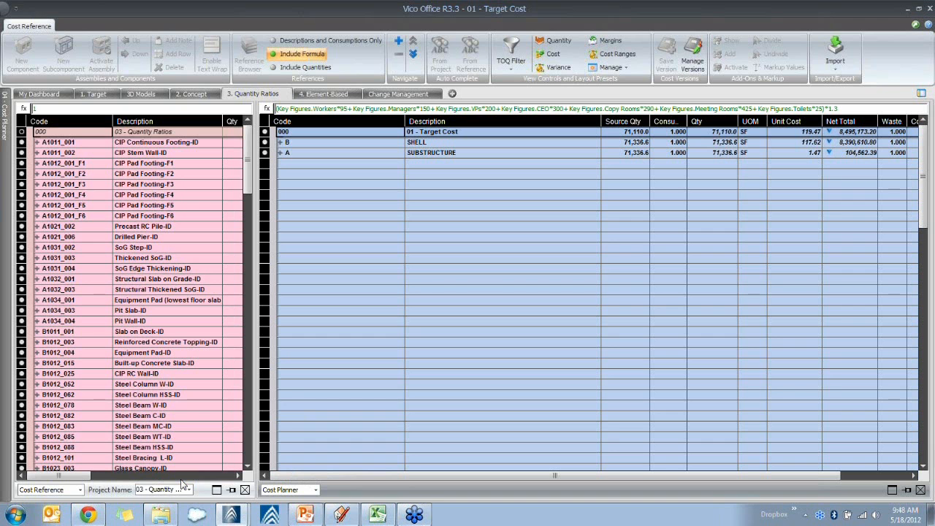
Step: Select the reference project's exterior wall assemblies from B2012_010 Parapet Metal Wall Panel-ID through B2011_170 External Render (Wall)-ID
click(248, 467)
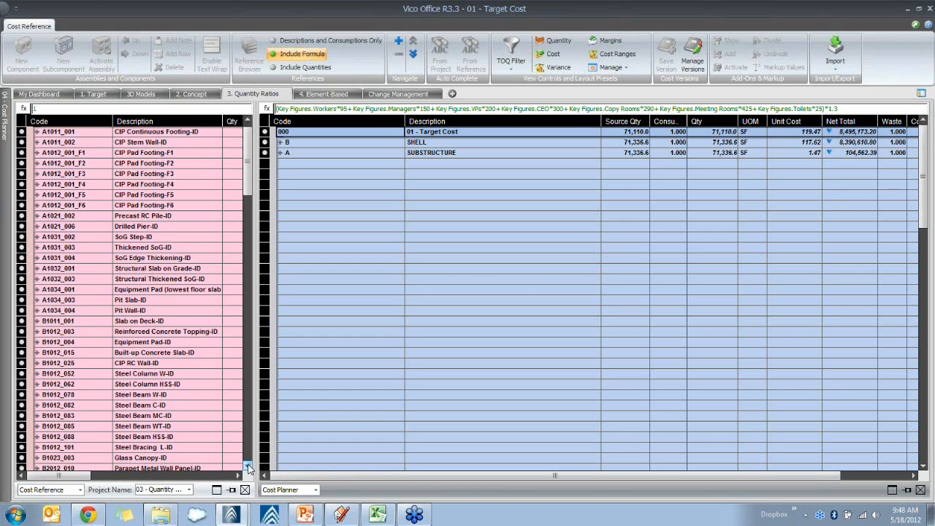
click(249, 467)
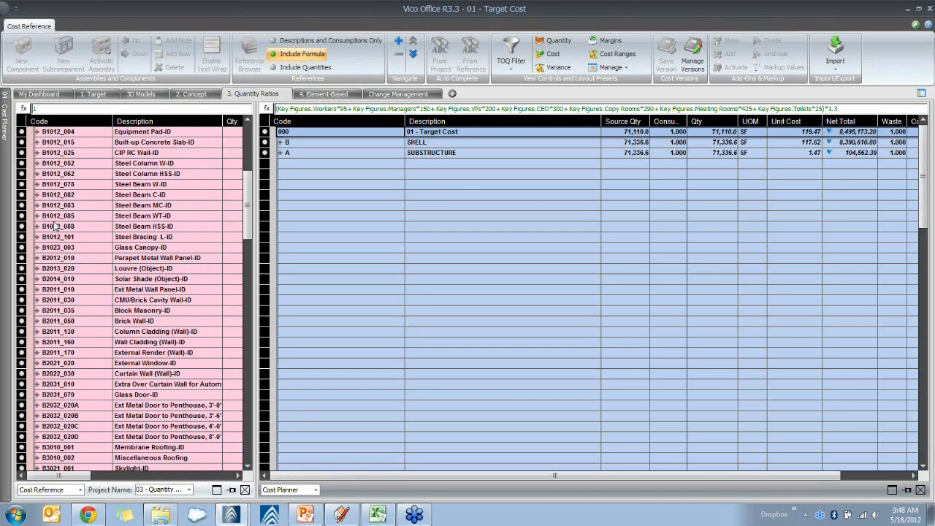
click(76, 258)
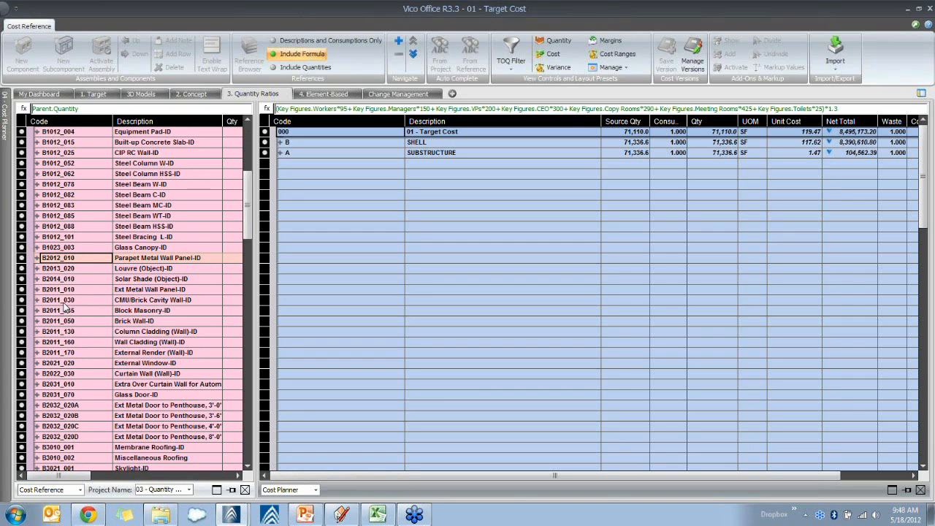
shift+click(63, 354)
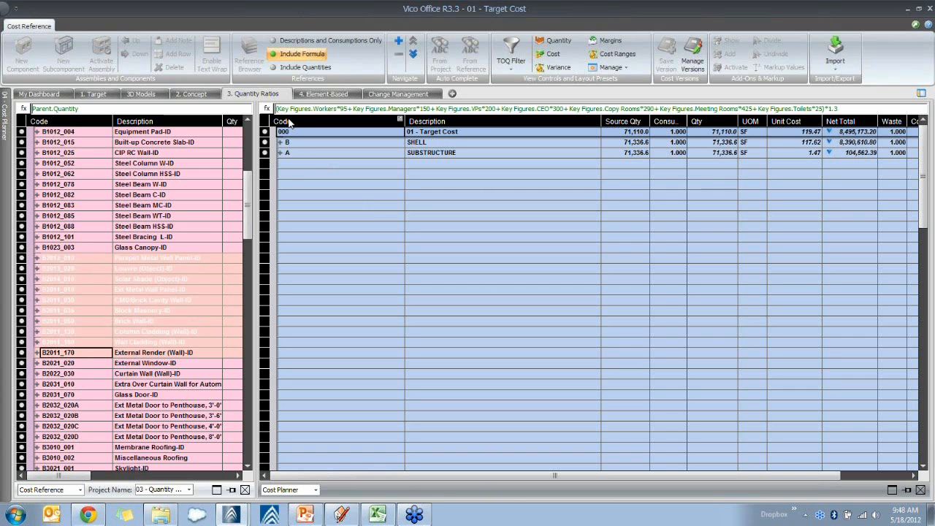
Step: Expand SHELL and its Exterior Enclosure in the target cost plan and select Exterior Doors
click(280, 152)
click(280, 152)
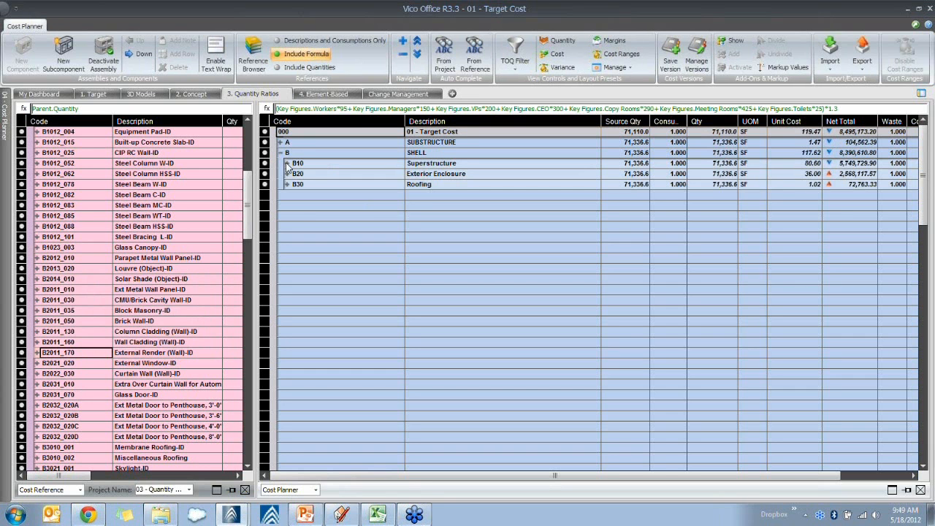
click(288, 174)
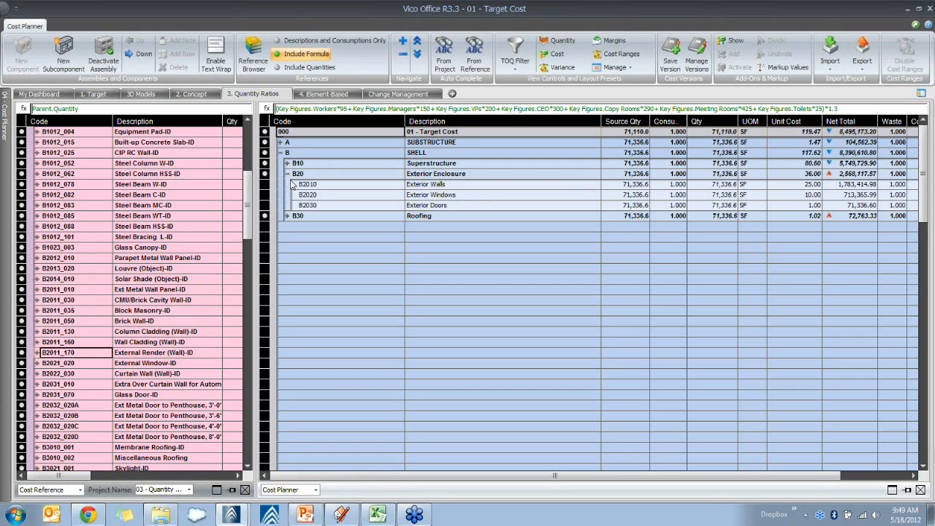
click(422, 194)
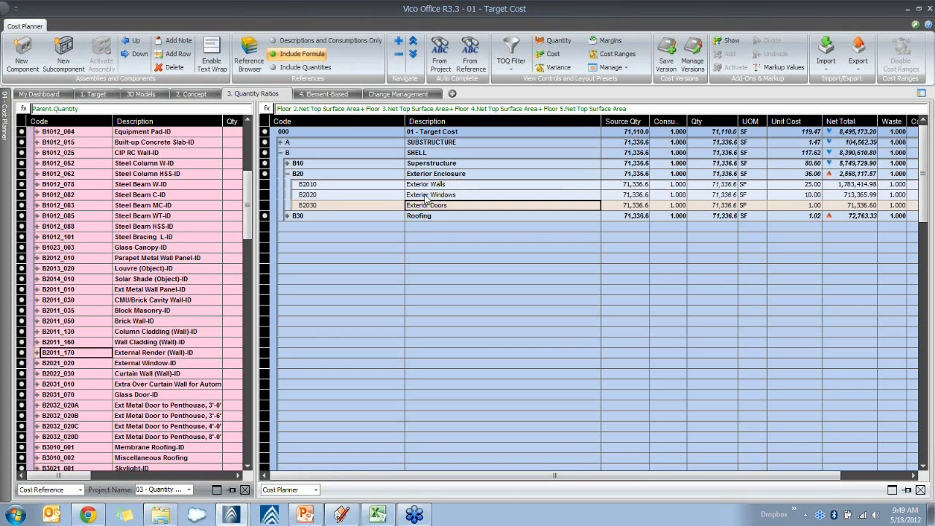
Step: Copy the reference assemblies B2012_010 Parapet Metal Wall Panel-ID through B2011_170 External Render (Wall)-ID into B2010 Exterior Walls and expand it
click(423, 187)
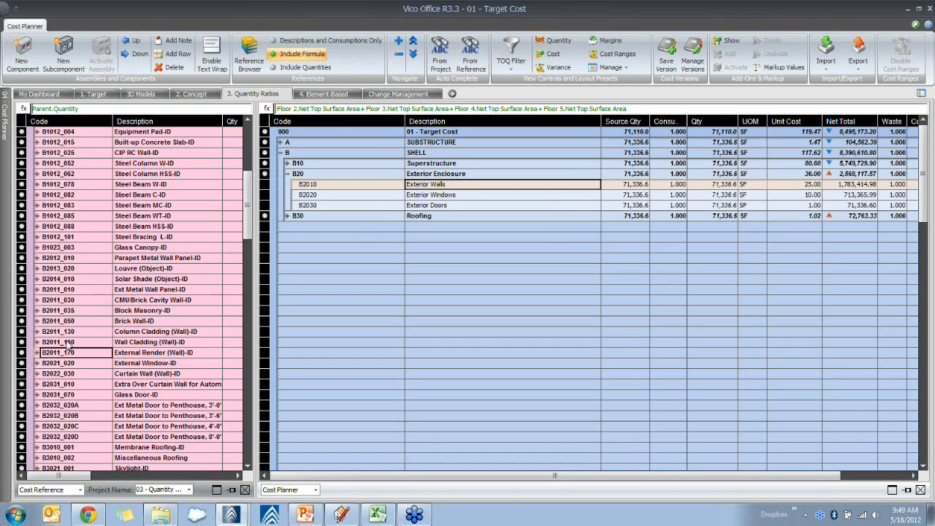
click(22, 270)
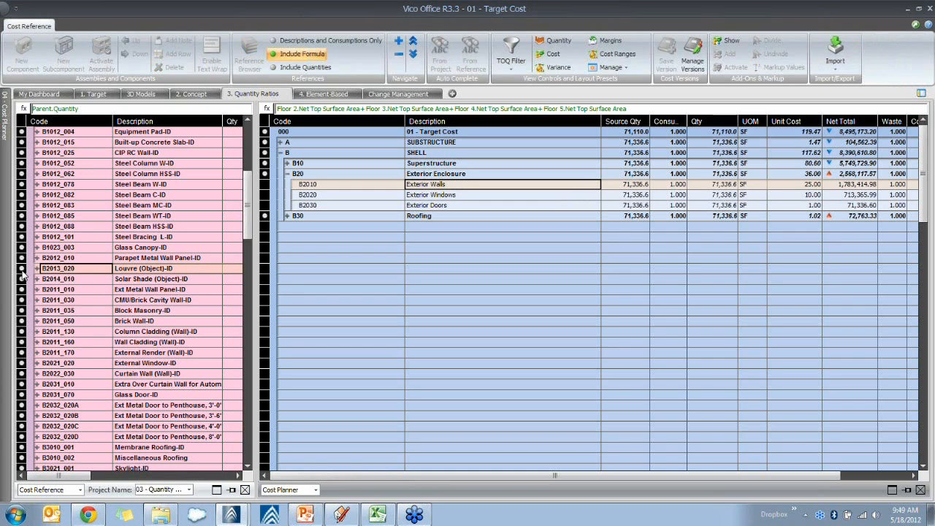
click(88, 258)
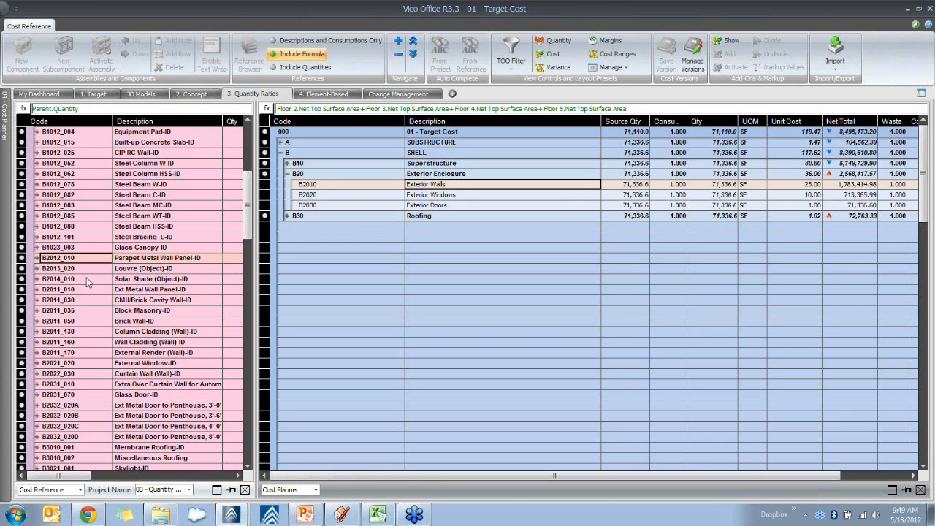
shift+click(76, 352)
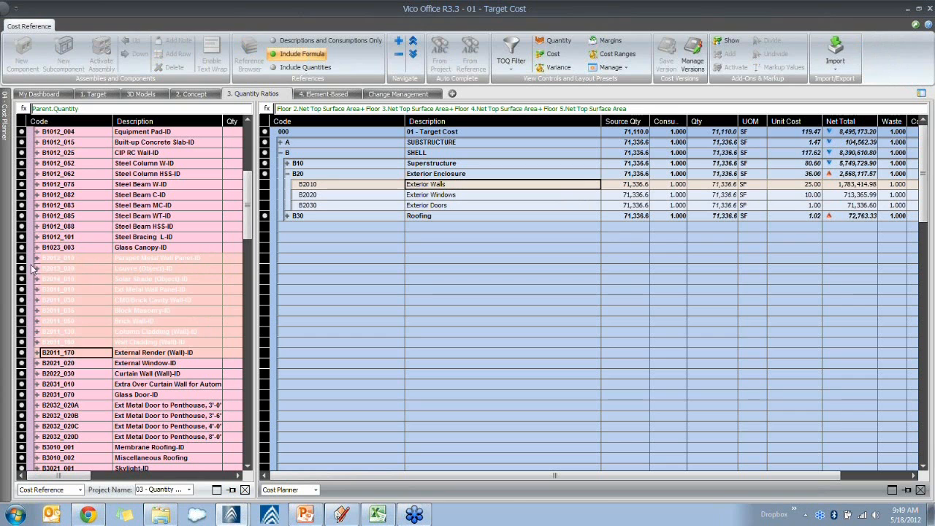
drag(32, 267, 419, 184)
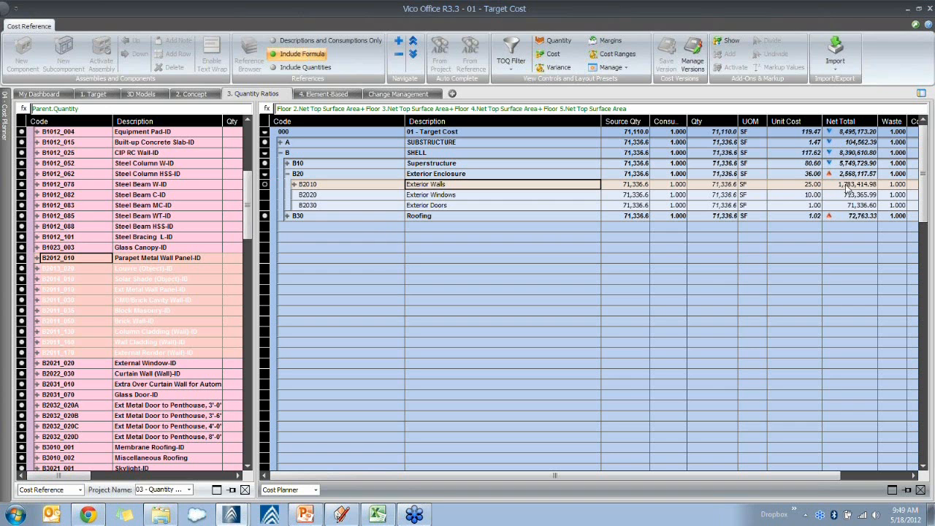
click(295, 185)
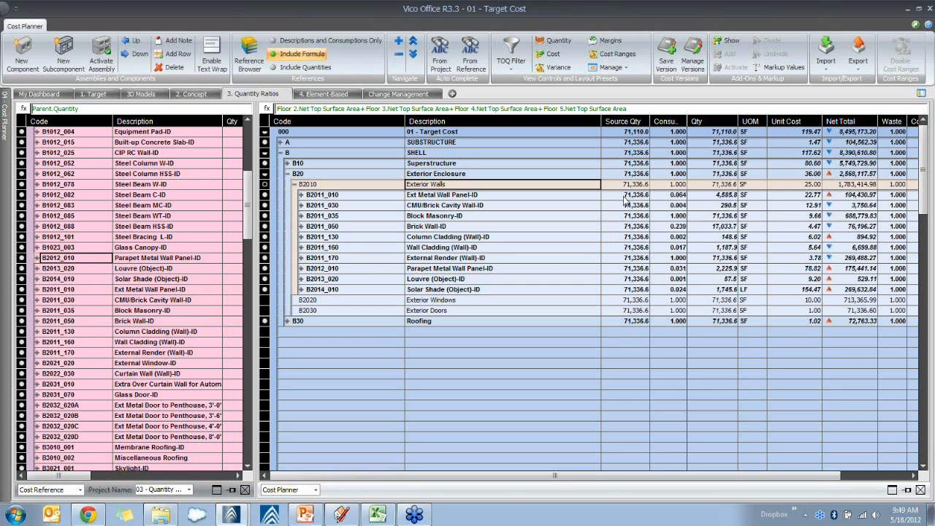
Step: Examine the consumption, source quantity and resulting quantity of Ext Metal Wall Panel-ID under Exterior Walls
click(670, 196)
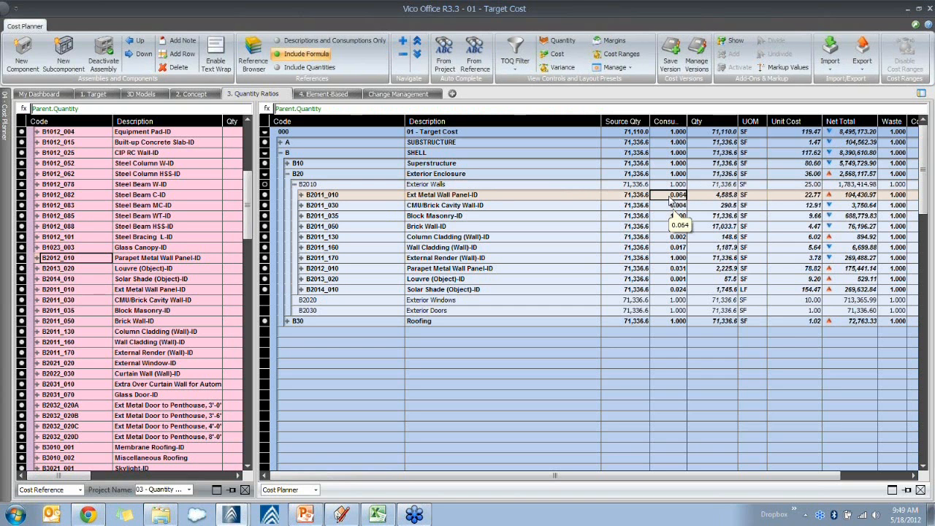
click(548, 201)
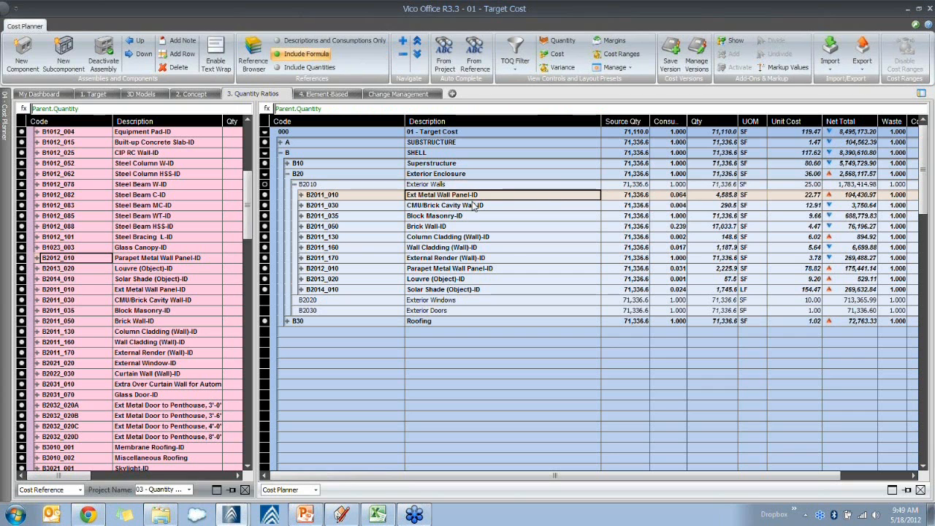
click(633, 198)
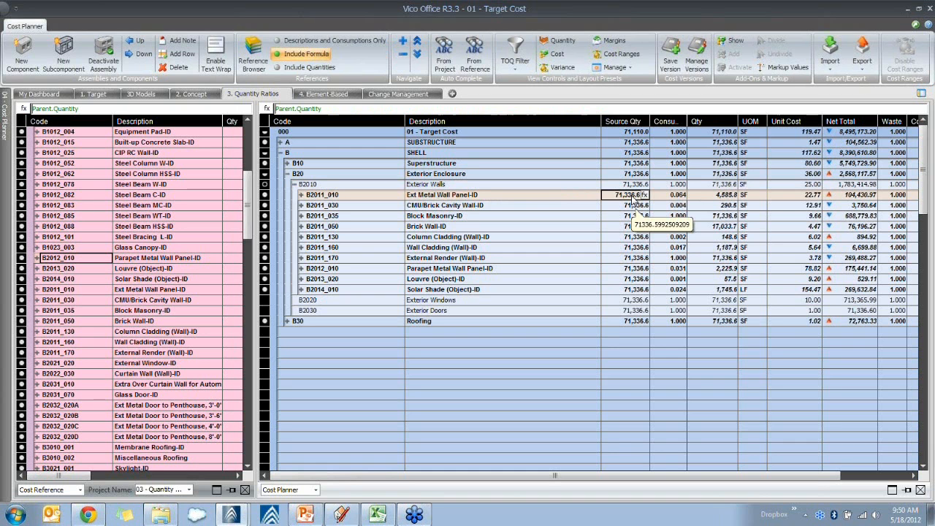
click(731, 196)
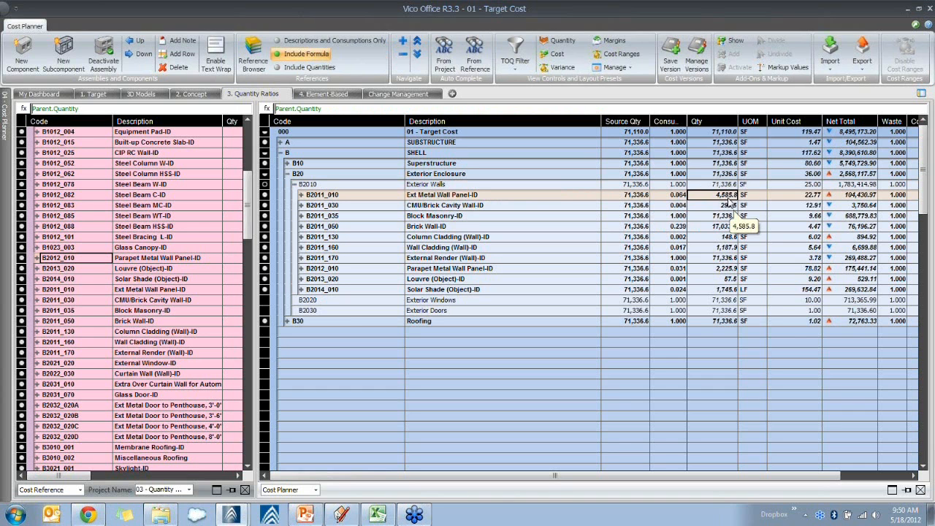
click(667, 201)
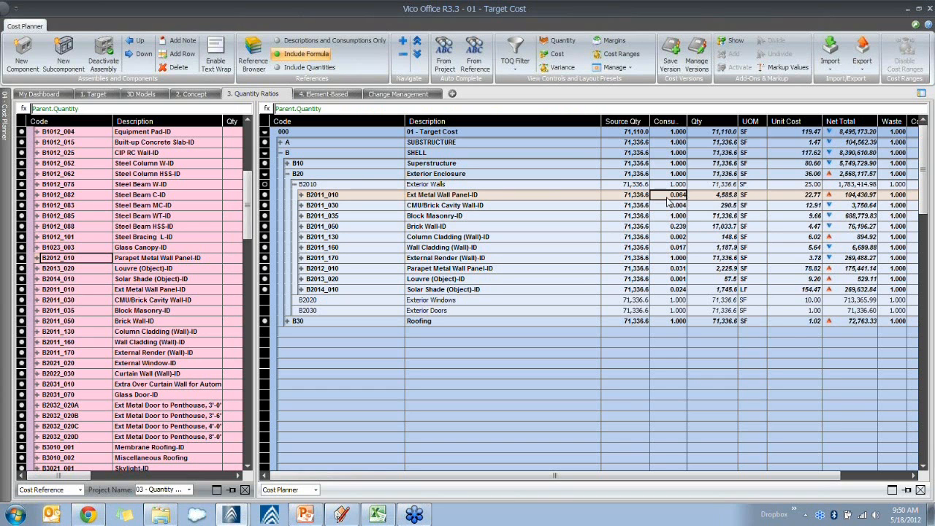
click(636, 196)
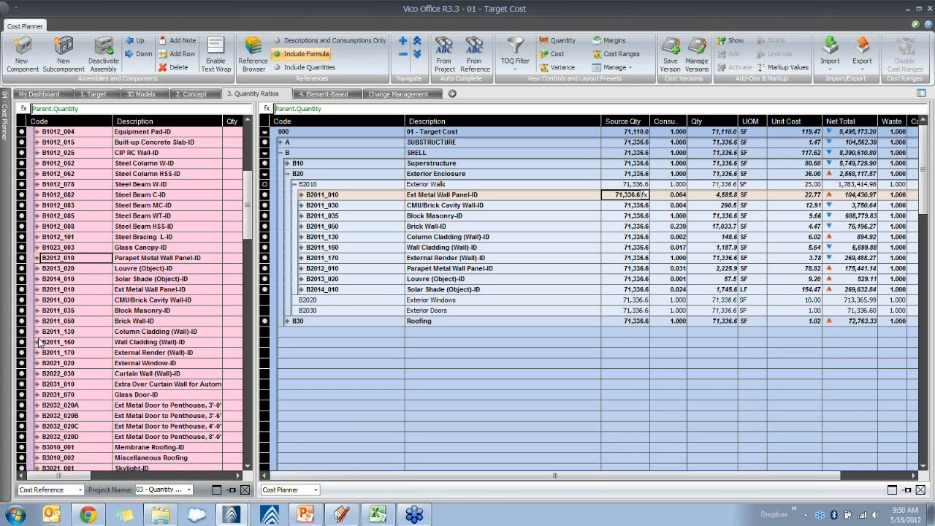
Step: Copy the reference assemblies B2021_020 External Window-ID and B2022_030 Curtain Wall (Wall)-ID into B2020 Exterior Windows
click(66, 364)
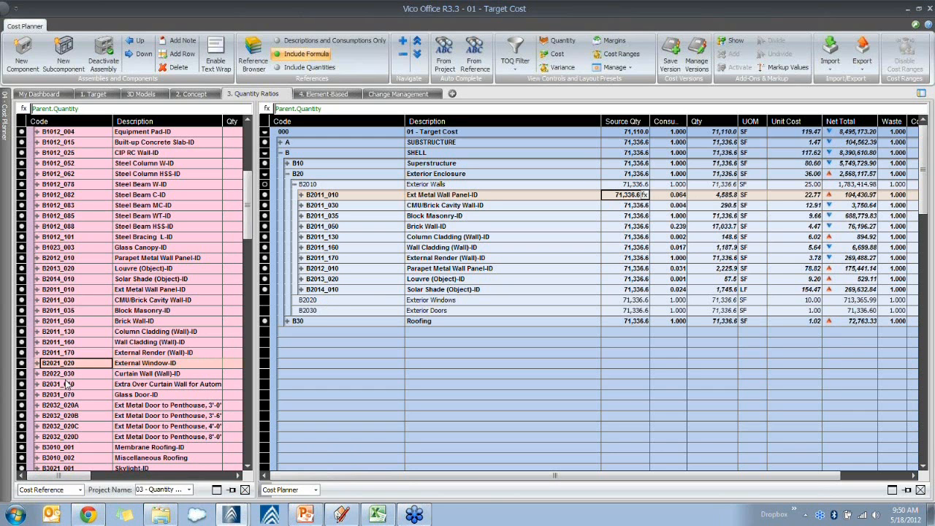
ctrl+click(66, 374)
drag(19, 371, 329, 305)
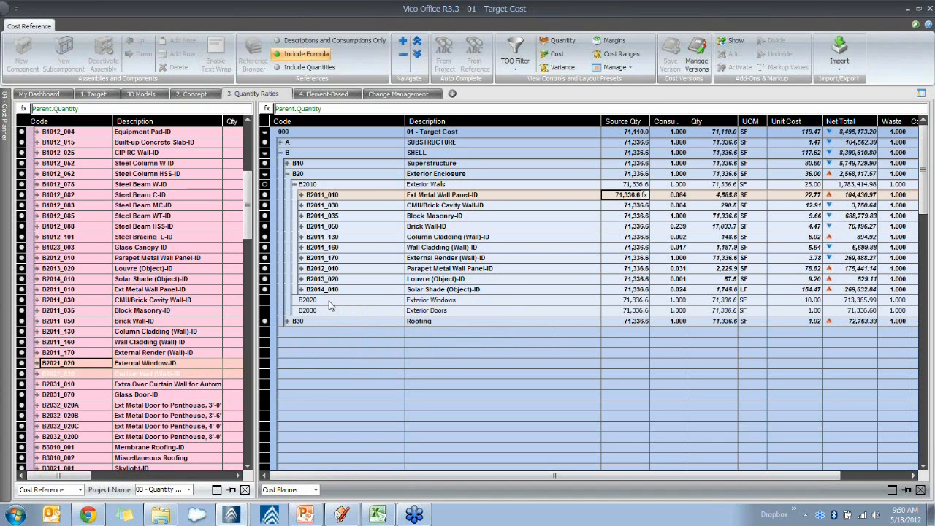
Step: Sort the reference project's assemblies by code and select B2021_020 External Window-ID
click(71, 258)
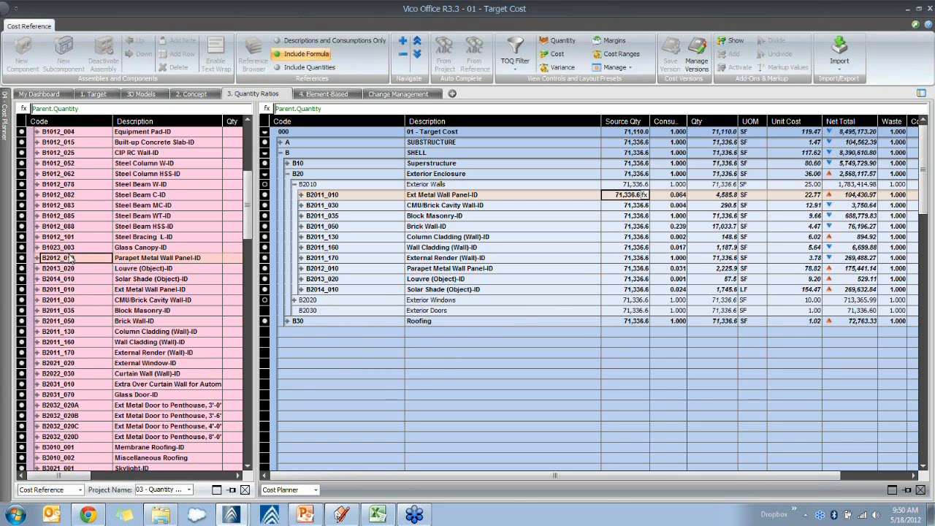
click(86, 122)
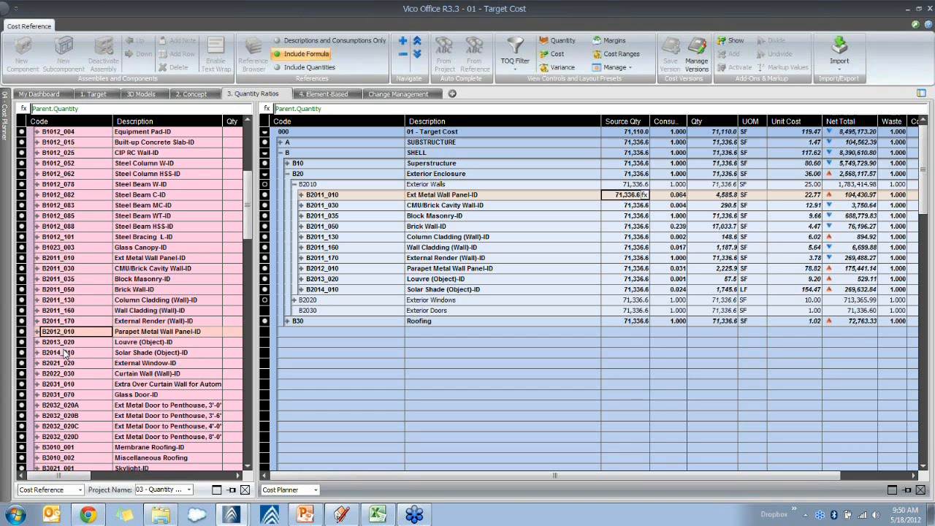
click(72, 374)
click(79, 364)
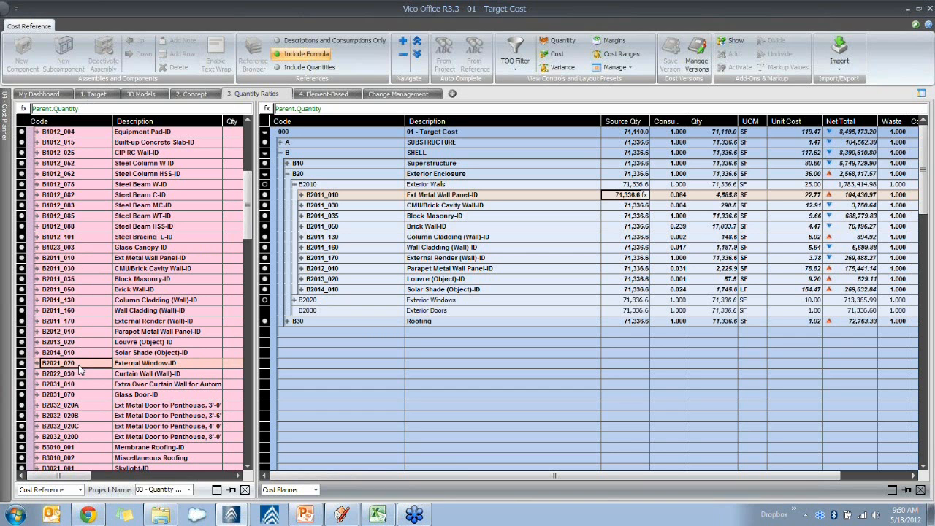
Step: Copy reference assemblies B2031_010 through B2032_020D into B2030 Exterior Doors, overwriting all code conflicts, and expand Exterior Doors and Exterior Windows
click(80, 384)
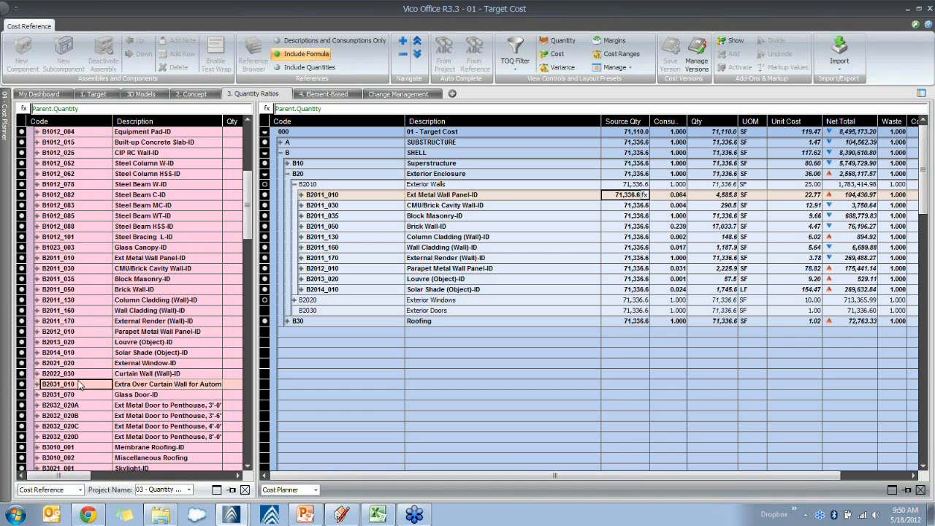
shift+click(73, 437)
drag(29, 386, 317, 314)
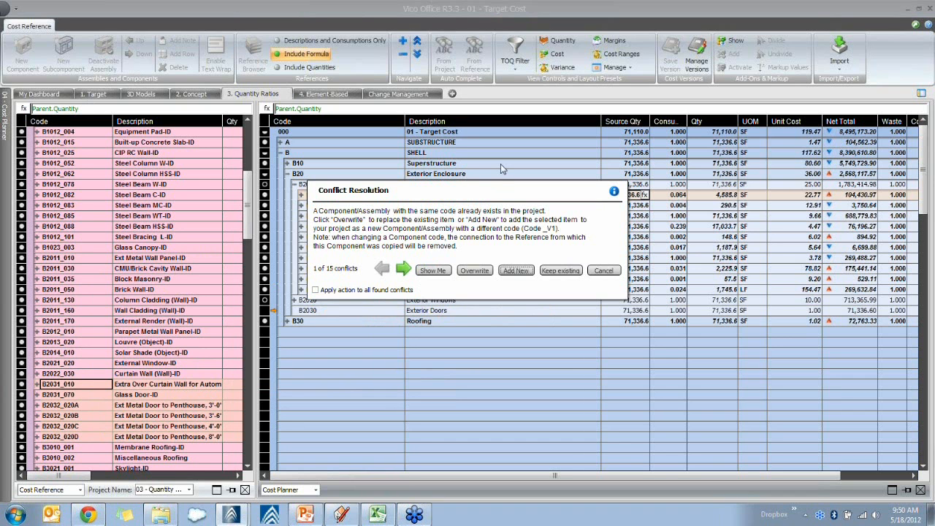
click(368, 290)
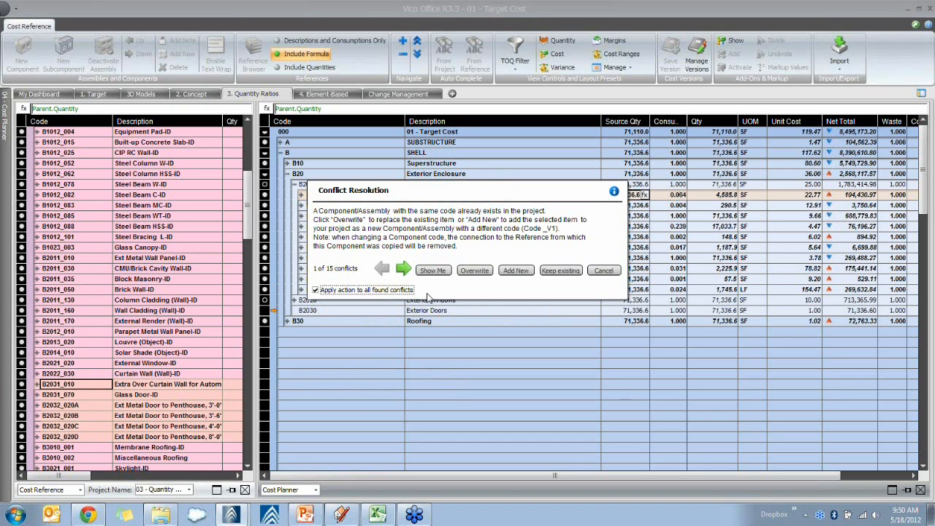
click(483, 274)
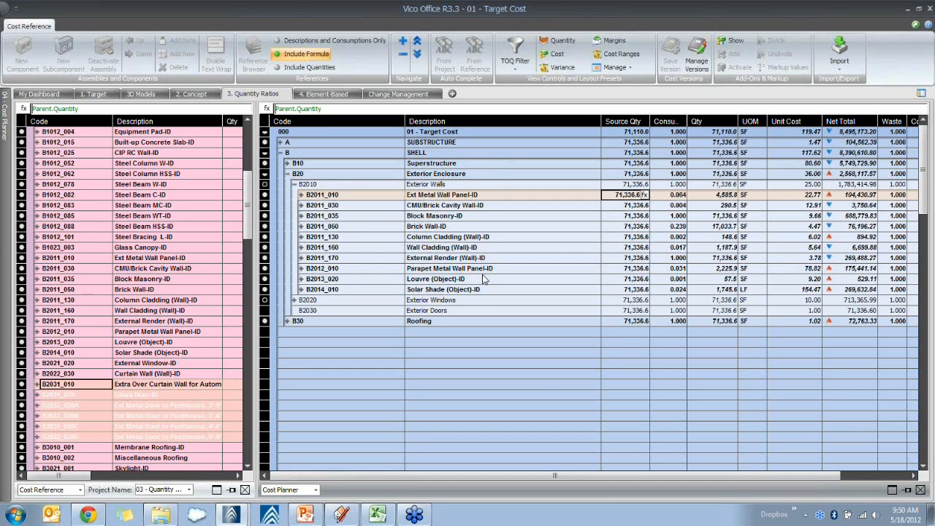
click(295, 311)
click(296, 301)
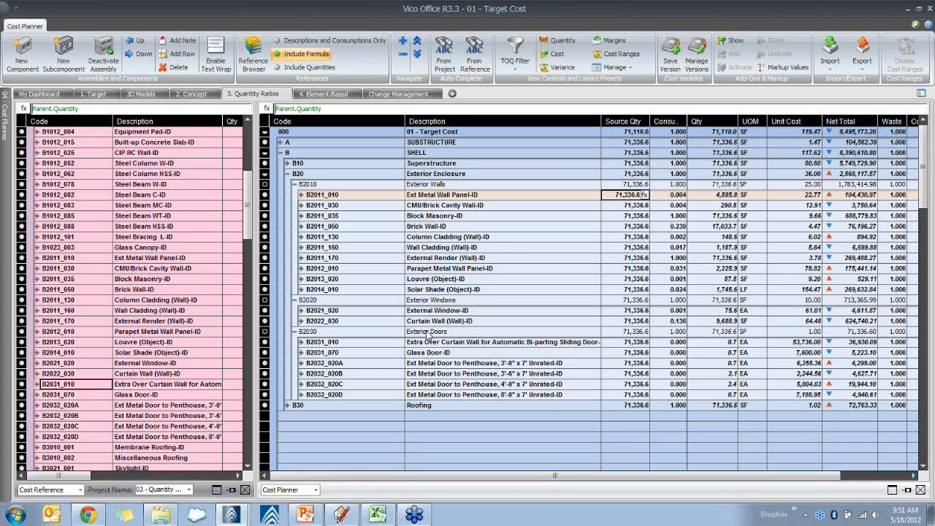
Step: Activate the Exterior Walls, Exterior Windows and Exterior Doors assemblies together and check the Net Totals of walls and doors
click(103, 55)
click(401, 188)
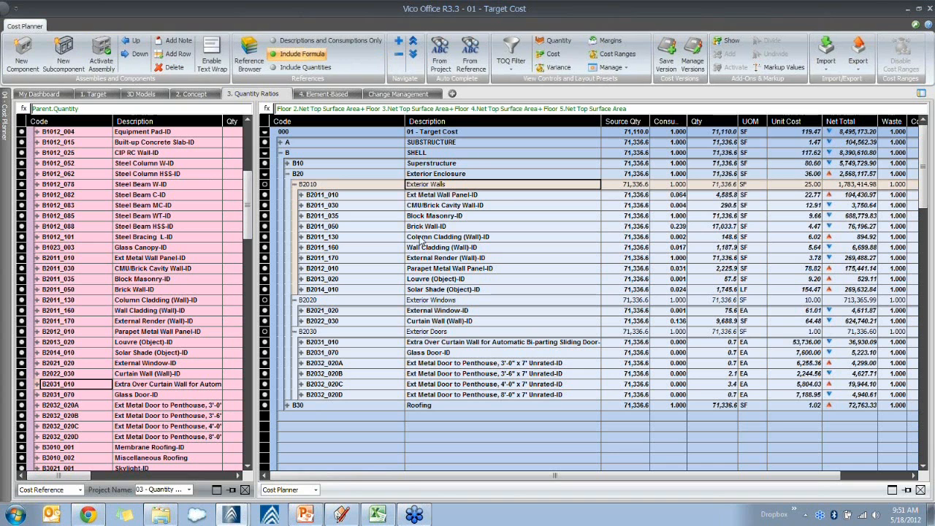
click(421, 301)
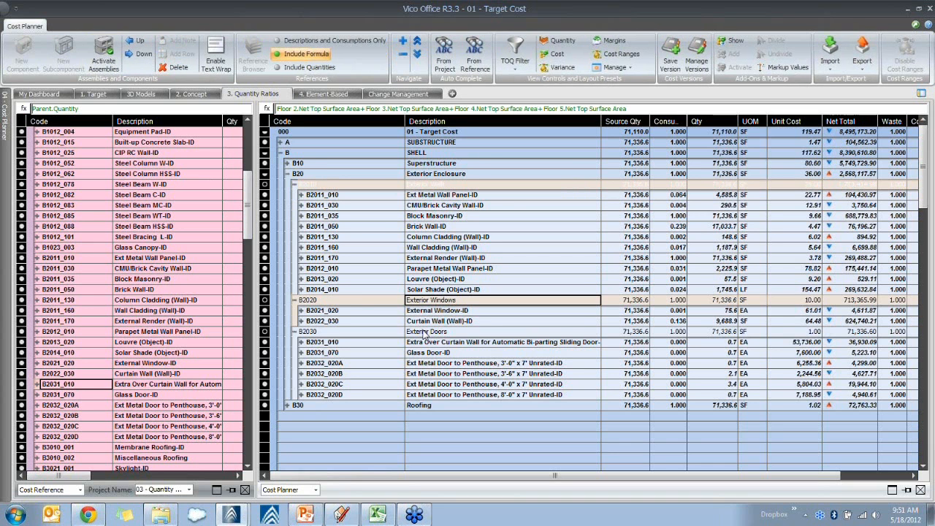
click(425, 332)
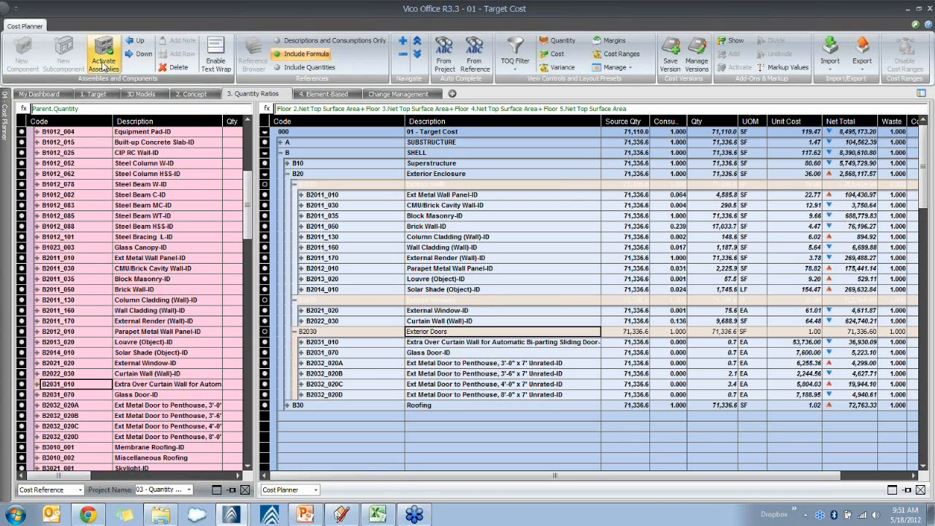
click(105, 64)
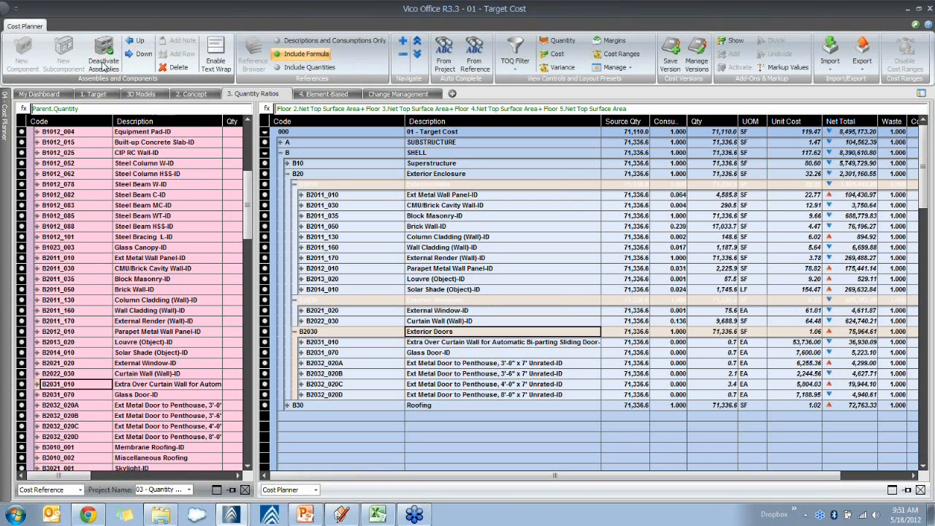
click(850, 187)
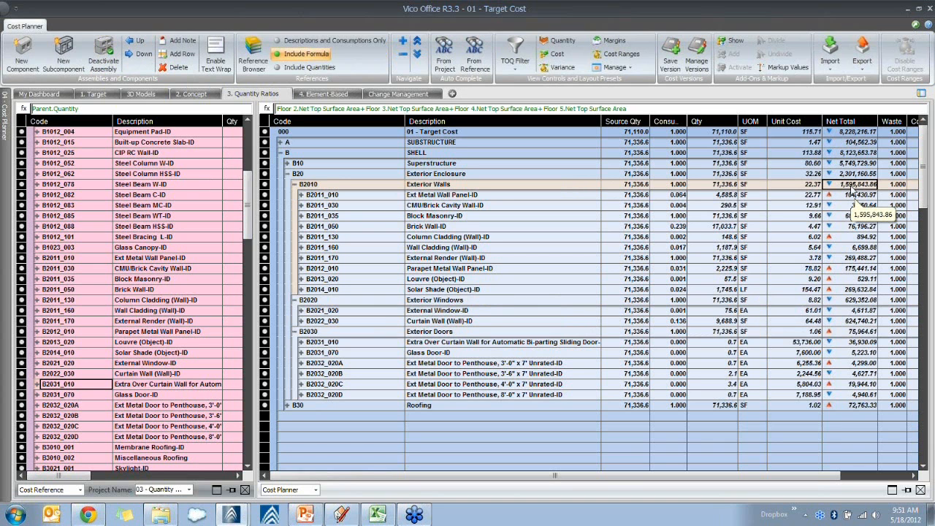
click(846, 333)
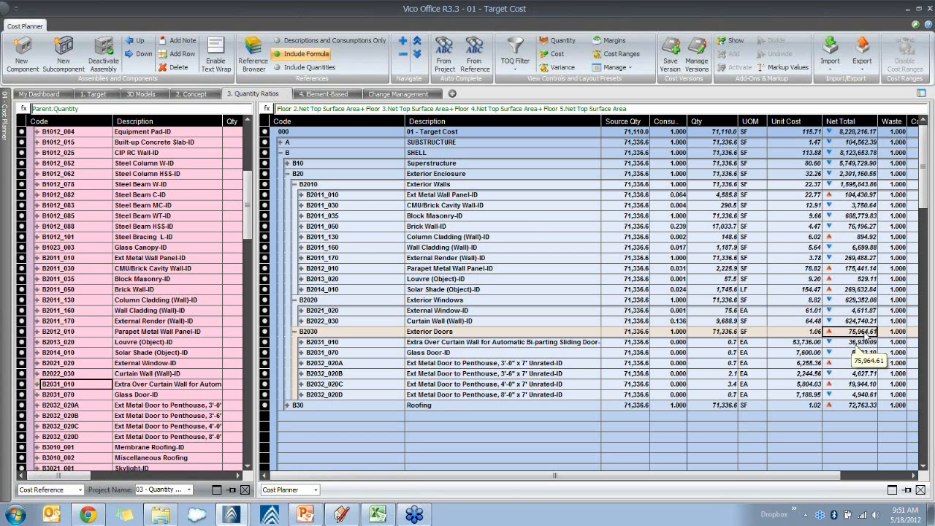
Step: Show the Variance layout in the cost plan and narrow the Description column to bring both variance columns into view
click(562, 68)
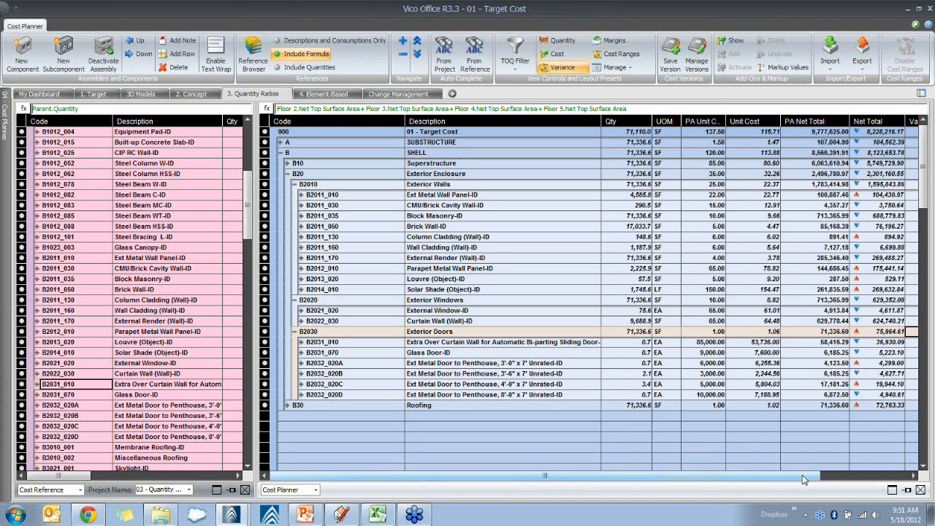
drag(601, 122, 533, 131)
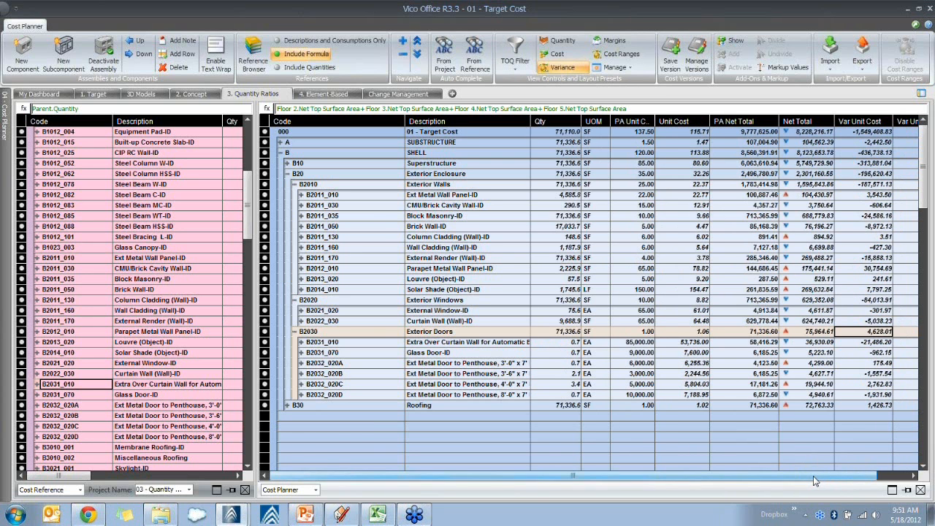
drag(816, 480, 846, 481)
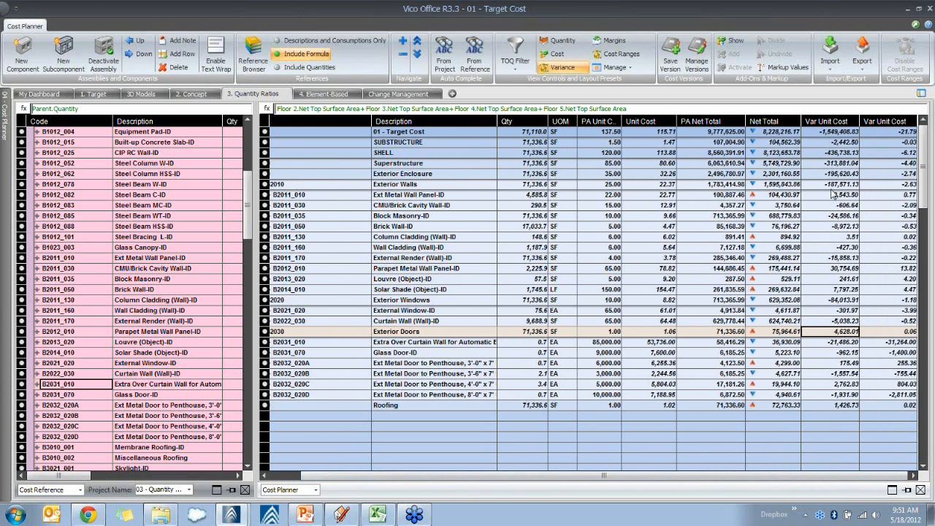
Step: Compare the PA Net Total, Net Total and both variance values of Exterior Walls
click(723, 188)
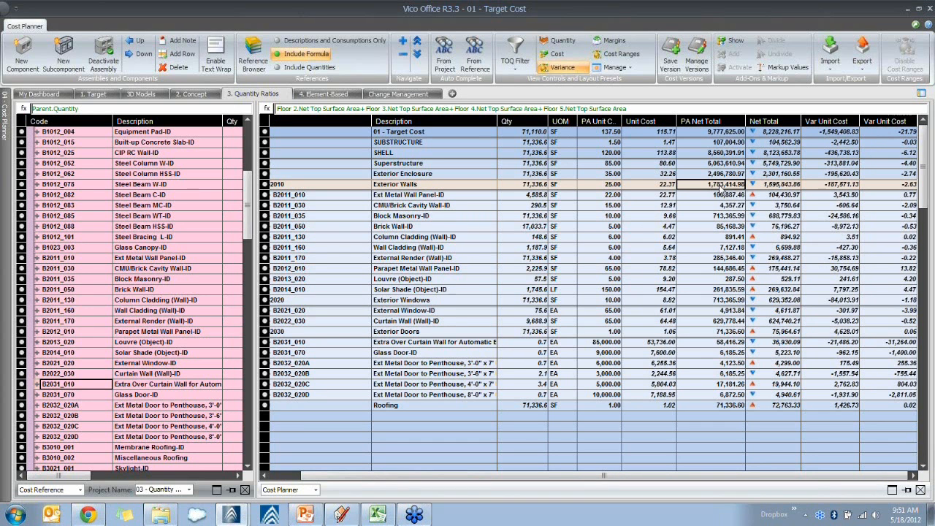
click(776, 189)
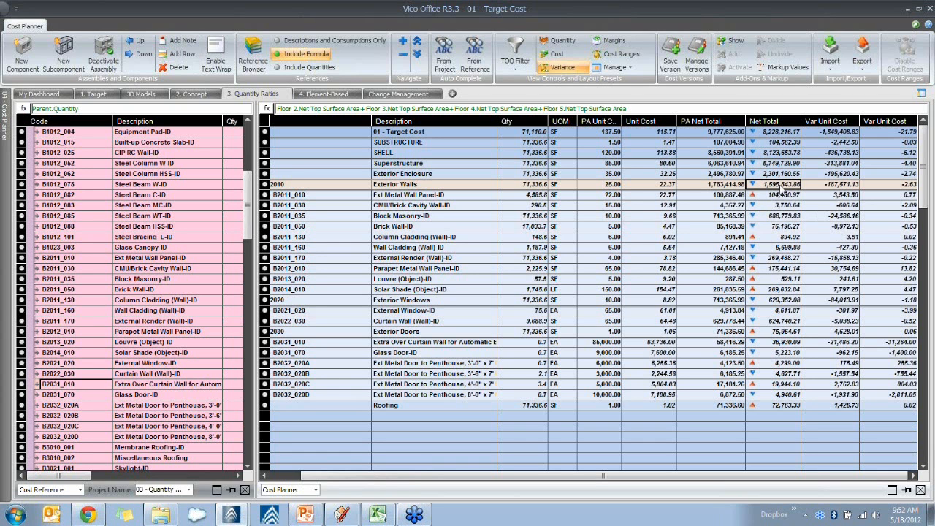
click(836, 188)
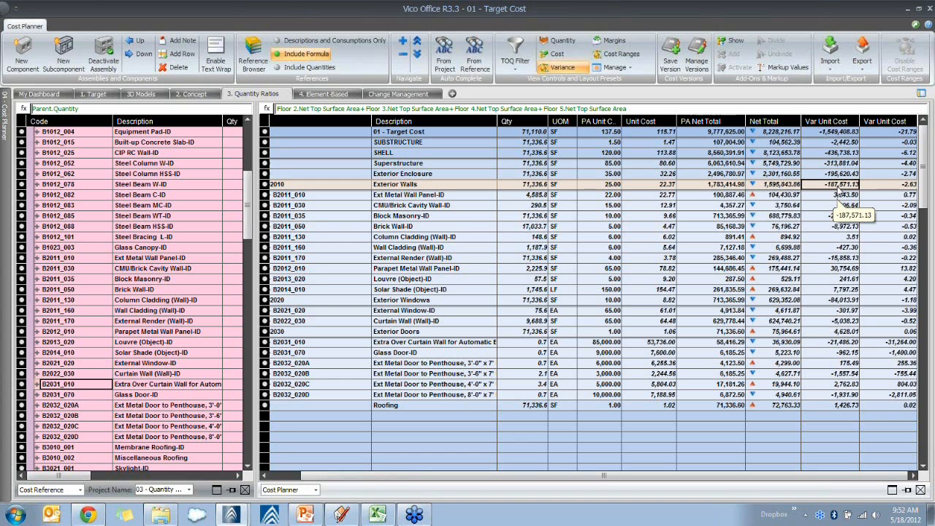
click(884, 188)
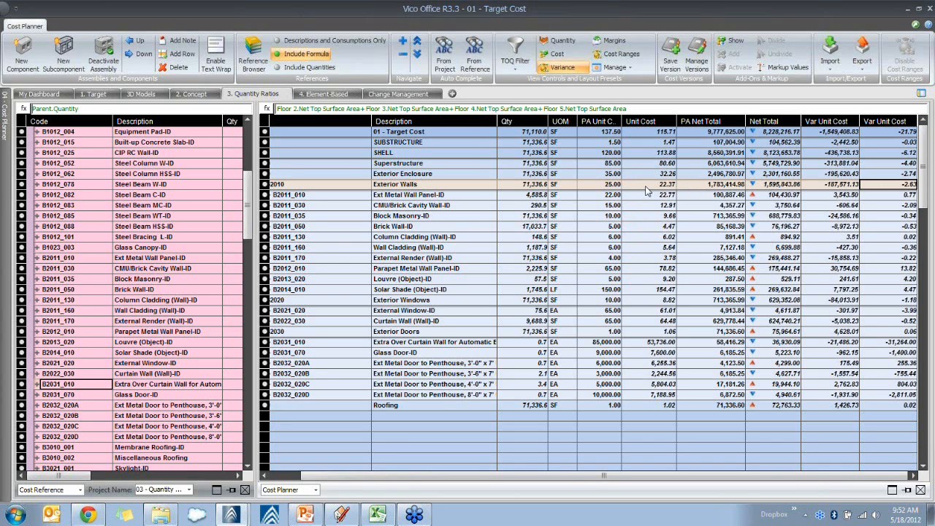
Step: Switch the workflow from Cost Planner to 07 - Schedule Planner and open the task management view
click(288, 476)
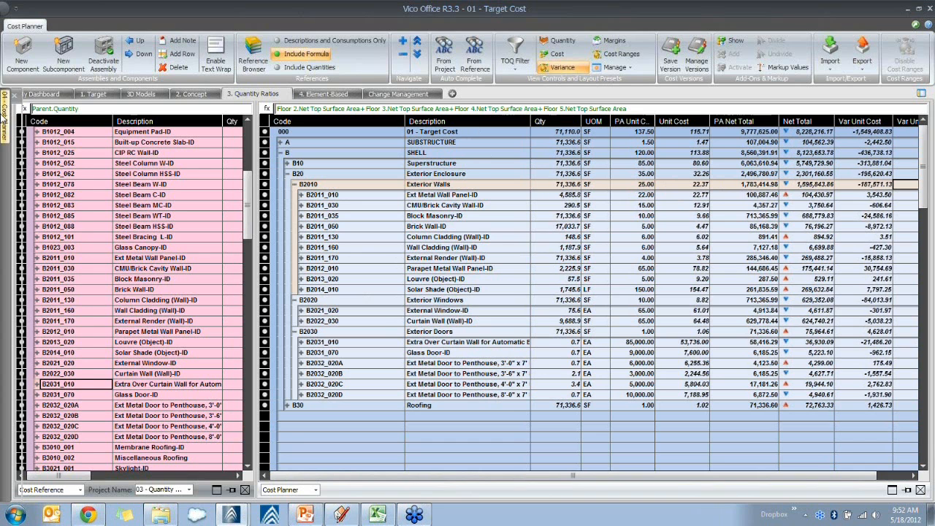
mouse_move(5, 126)
click(51, 98)
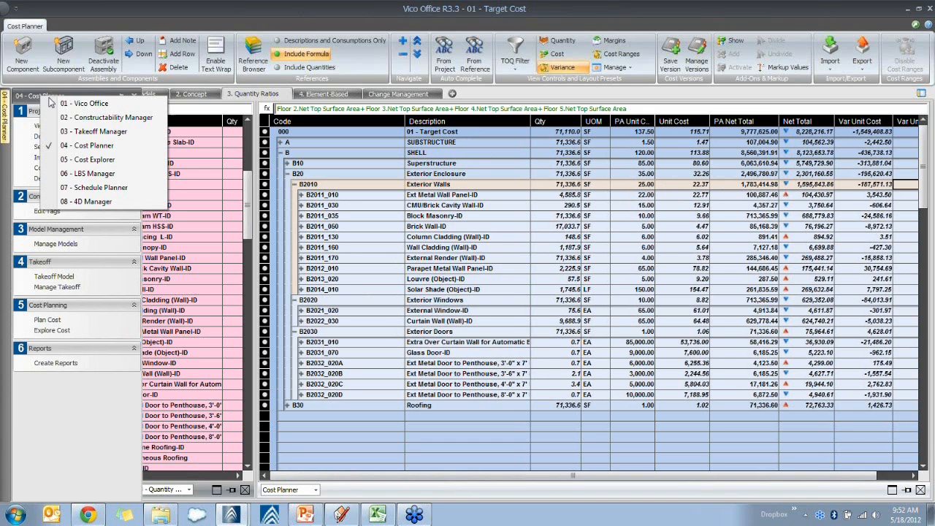
click(110, 187)
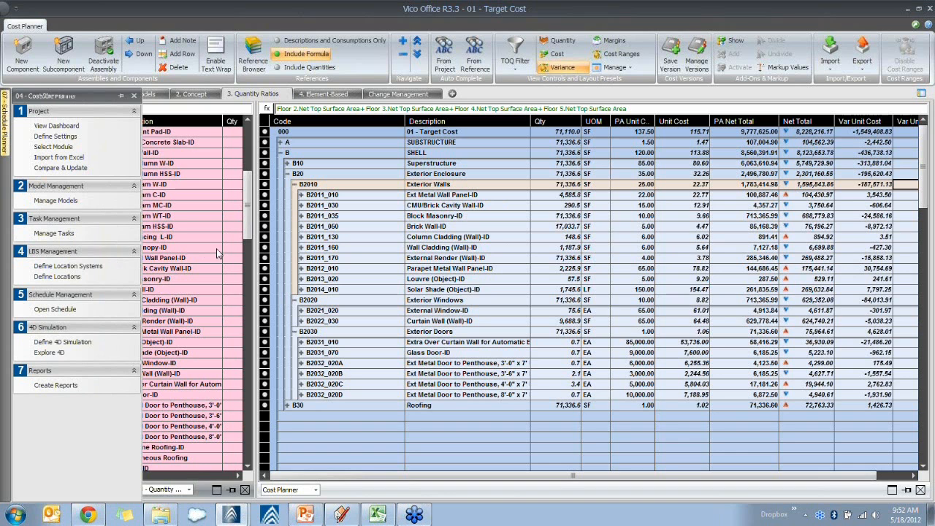
click(64, 233)
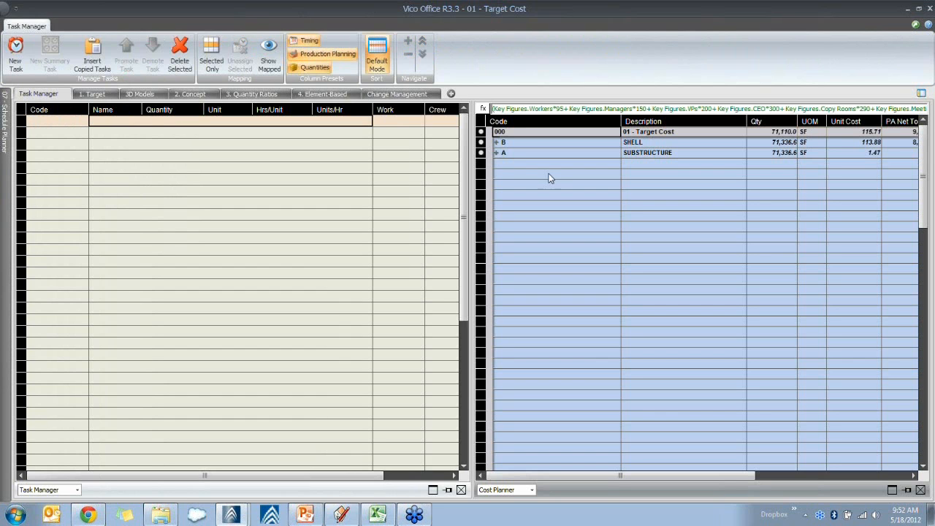
Step: Order the cost plan by code and expand Shell, Exterior Enclosure and Exterior Walls down to the Ext Metal Wall Panel-ID components
click(497, 152)
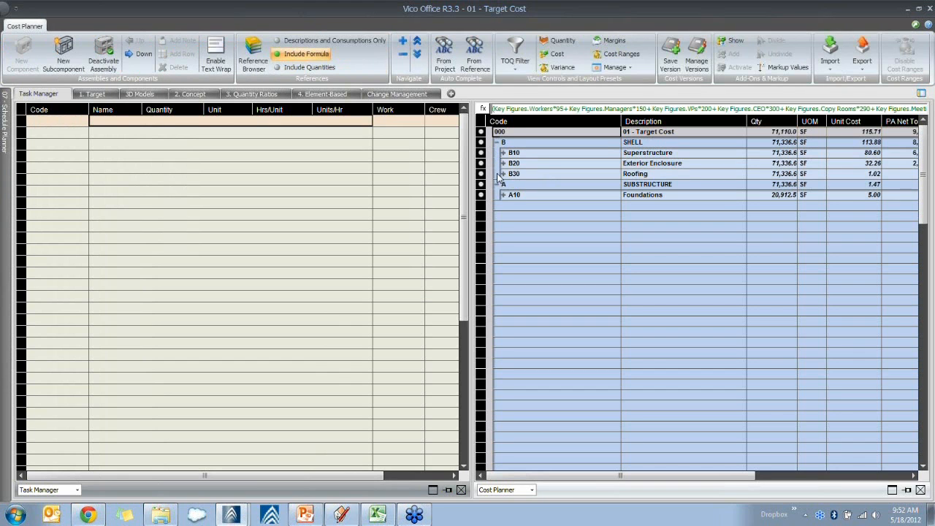
click(516, 124)
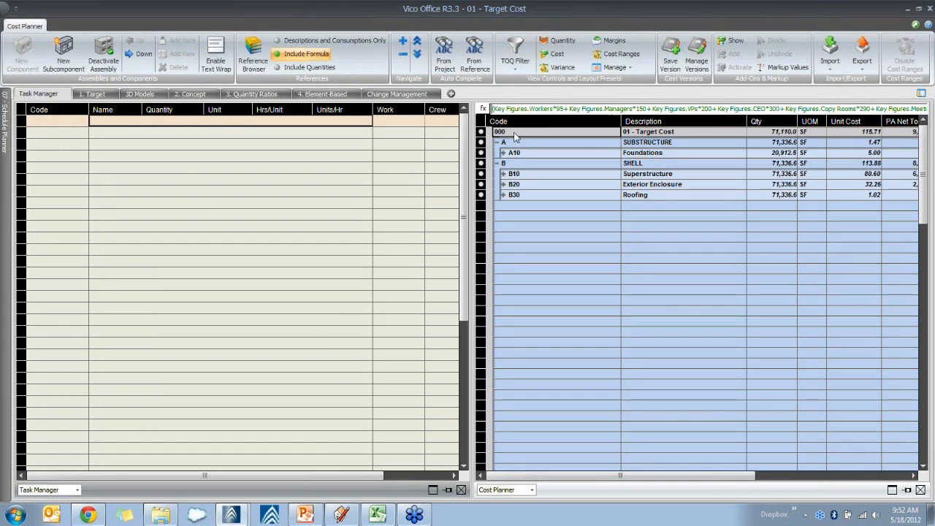
click(503, 184)
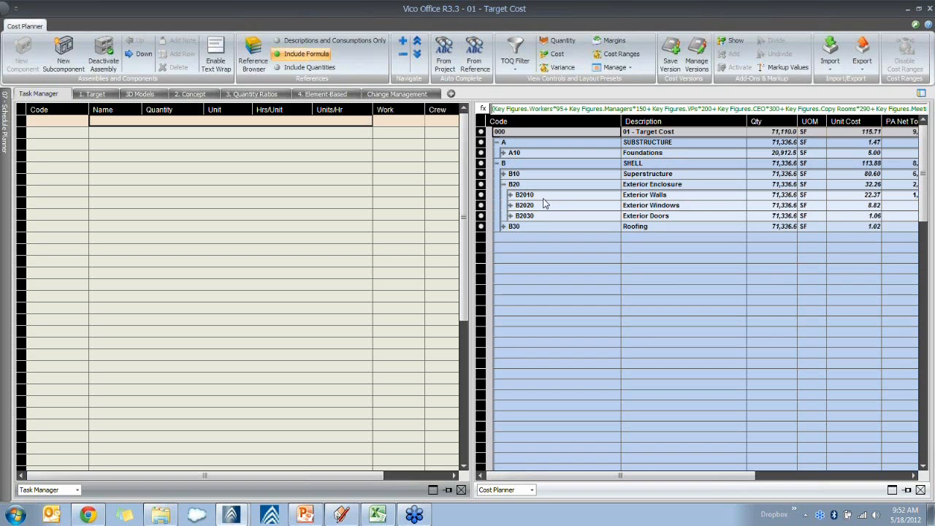
click(511, 195)
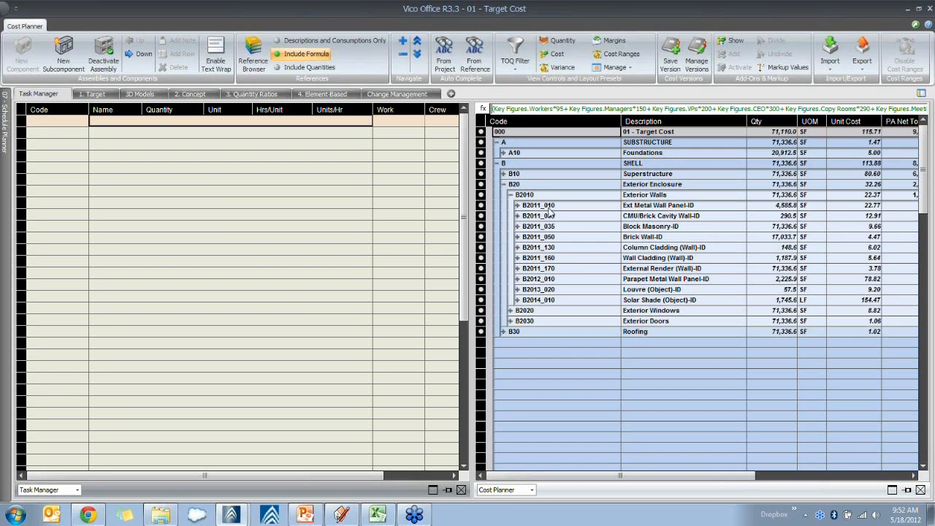
click(524, 207)
click(518, 207)
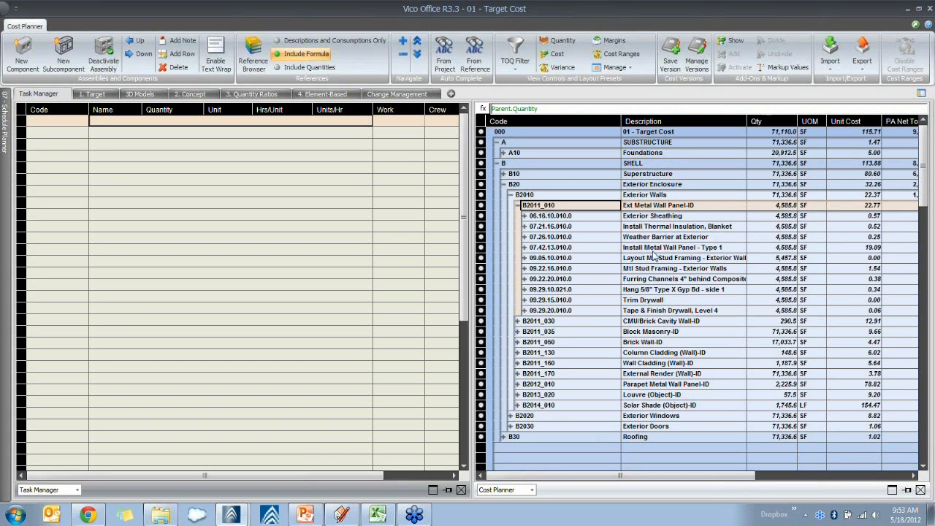
Step: Expand the Install Metal Wall Panel - Type 1 and Mtl Stud Framing - Exterior Walls components to their labor and material resources
click(626, 269)
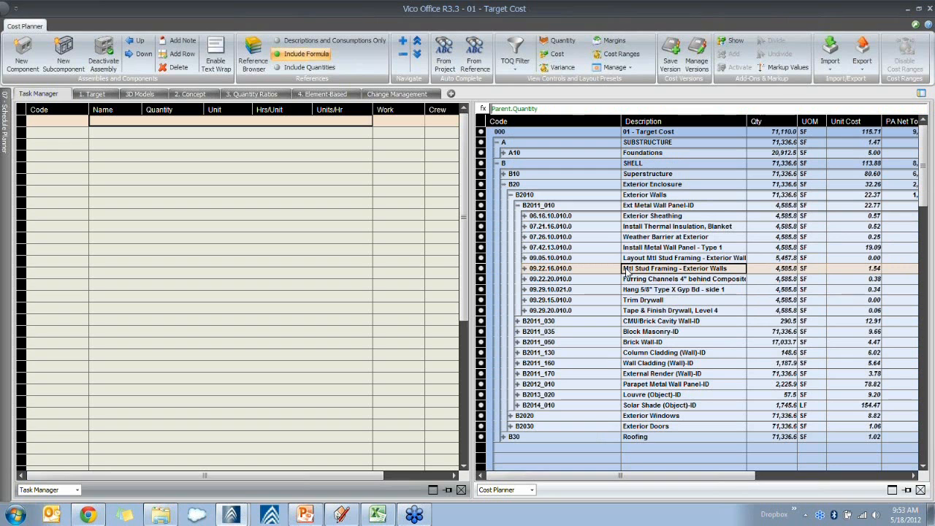
click(524, 248)
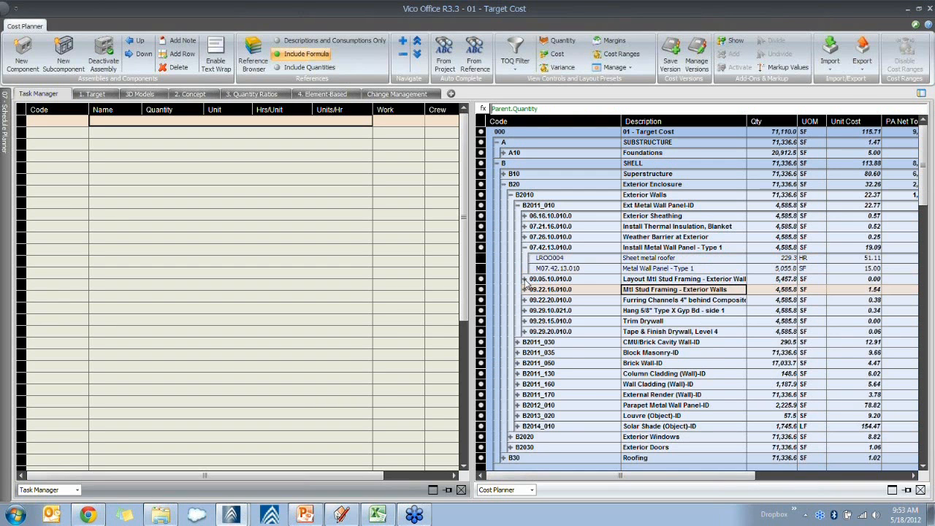
click(523, 289)
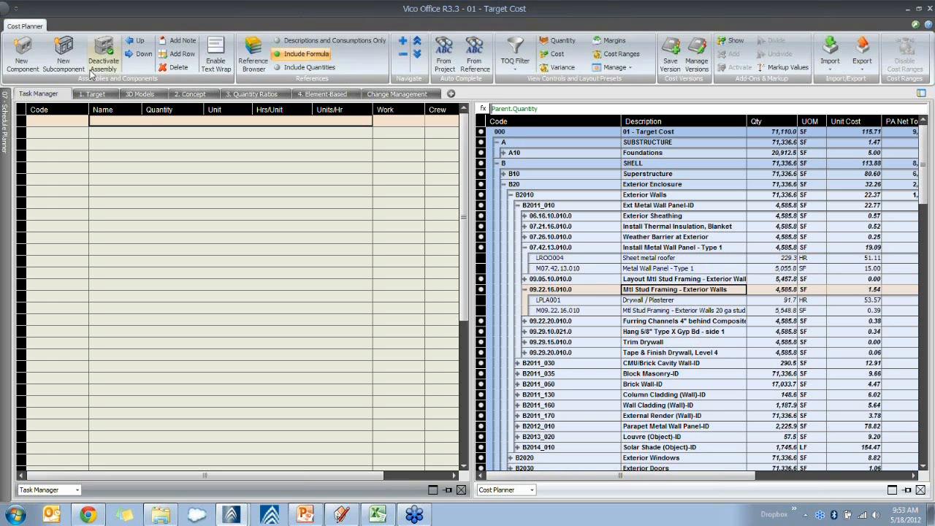
Step: Create a schedule task named Frame Exterior Walls
click(127, 122)
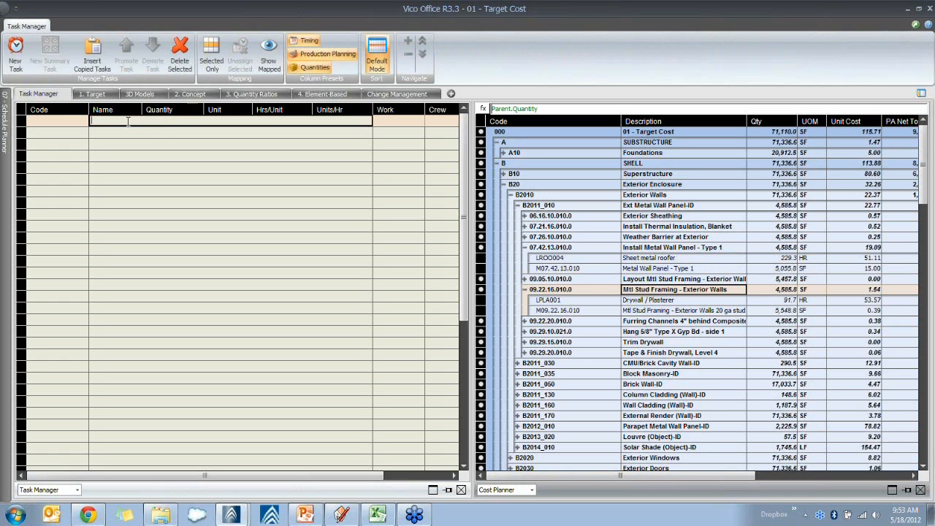
text(Frame Exterior Walls)
Step: Add a second schedule task named Metal Panel to Exterior Walls
click(128, 137)
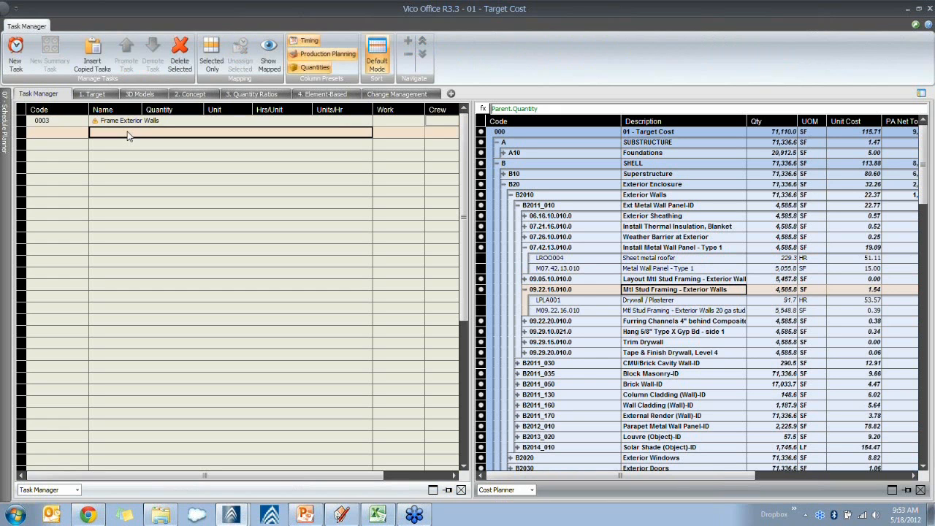
text(Metal Panel to Exterior Walls)
key(Return)
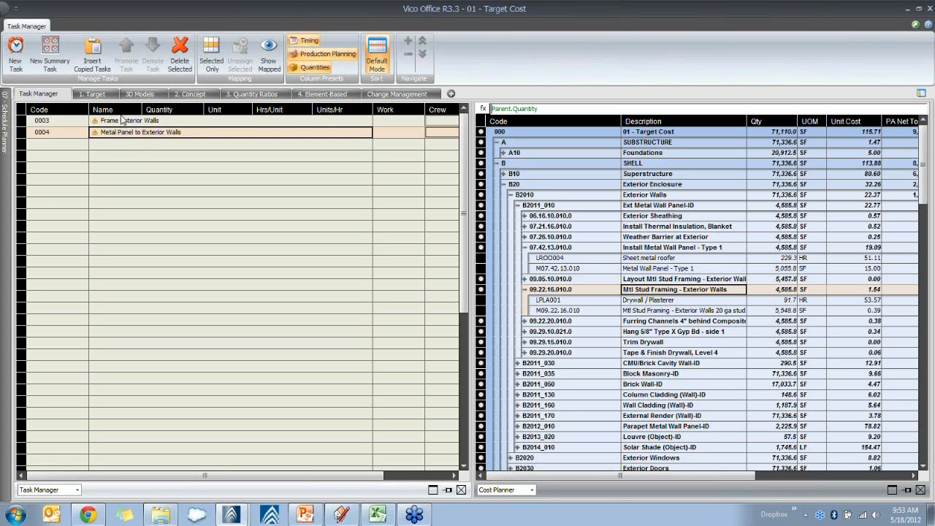
Step: Map Install Metal Wall Panel - Type 1 to Metal Panel to Exterior Walls, and Mtl Stud Framing - Exterior Walls to Frame Exterior Walls
click(572, 251)
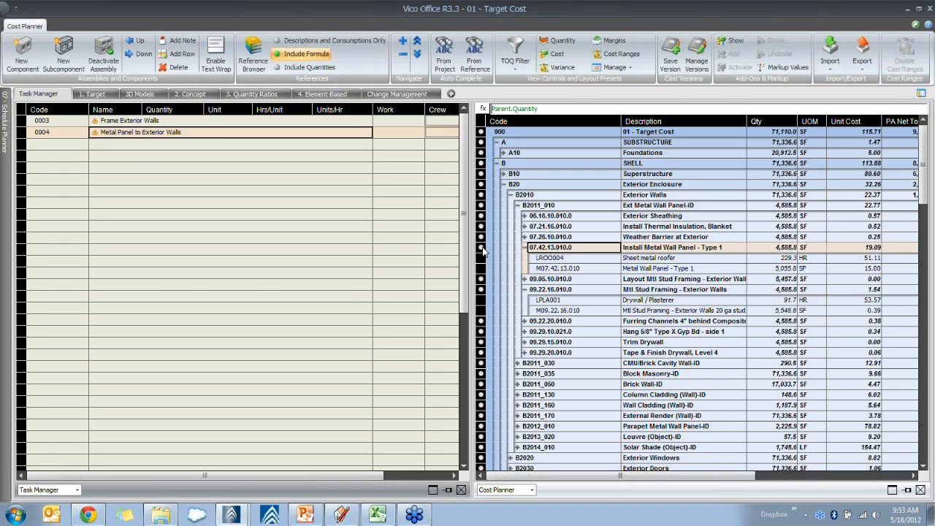
drag(482, 251, 136, 133)
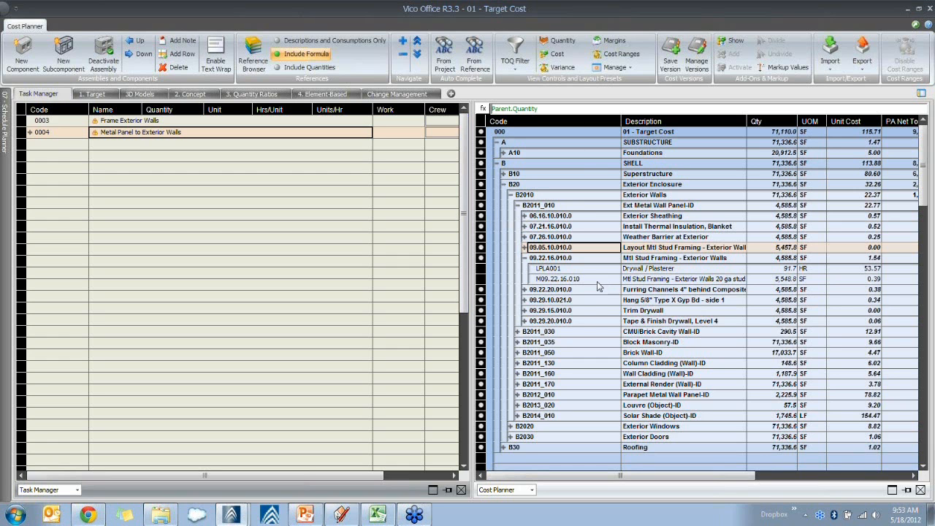
click(570, 258)
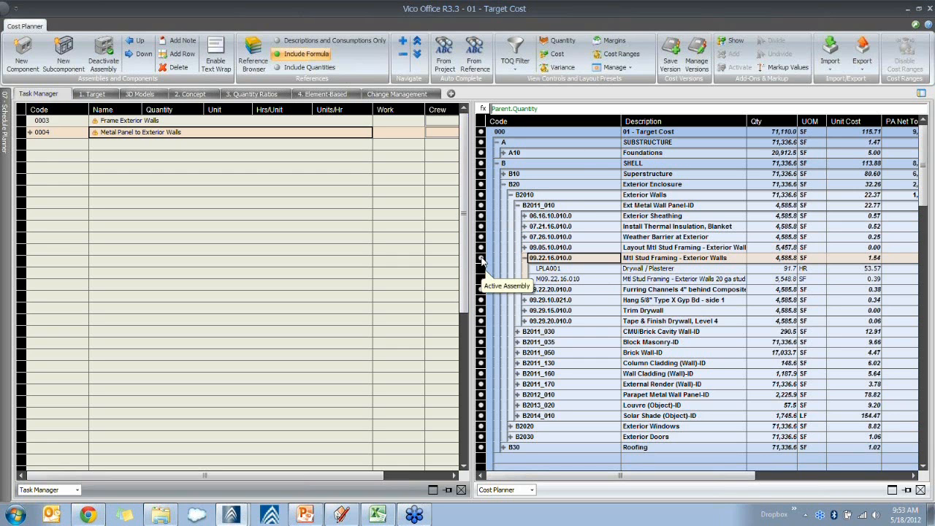
drag(482, 260, 144, 123)
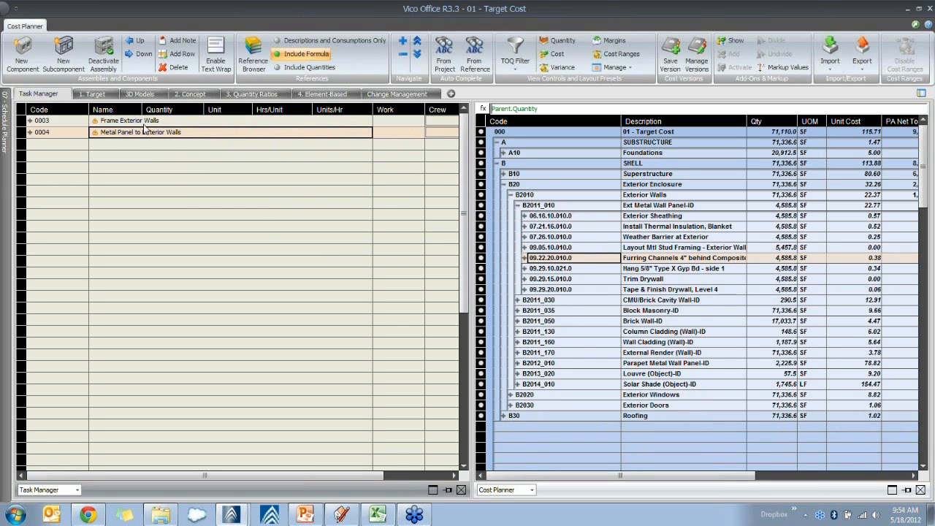
Step: Expand both tasks down to their mapped resources and widen the Name column to fit the full component names
click(145, 121)
click(145, 122)
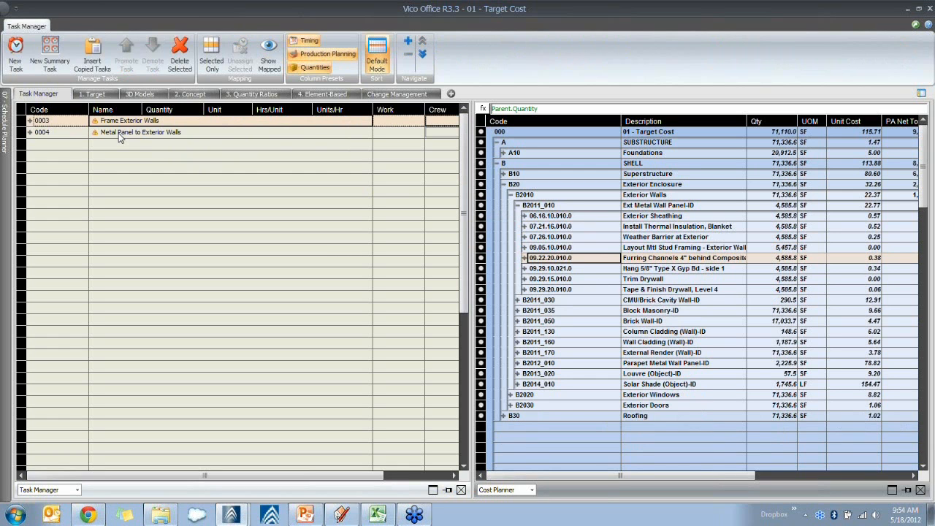
click(408, 44)
click(408, 44)
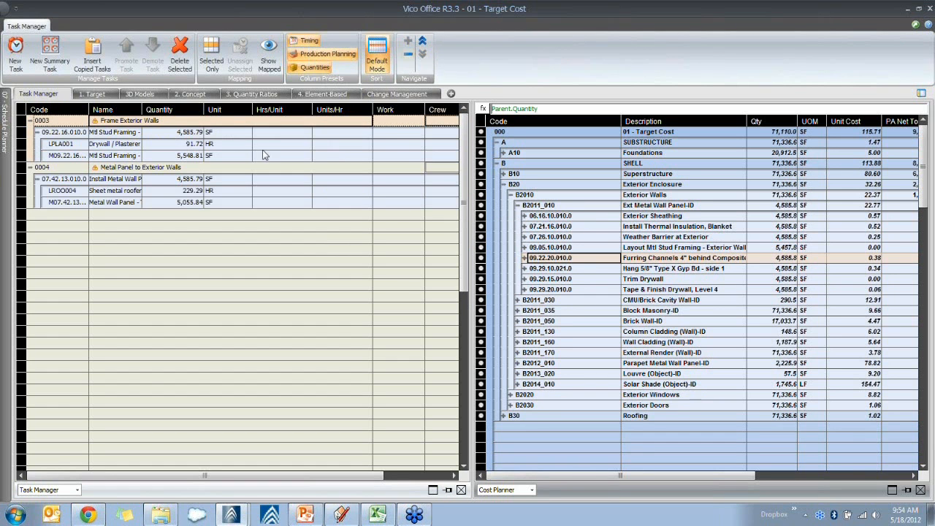
drag(139, 109, 195, 109)
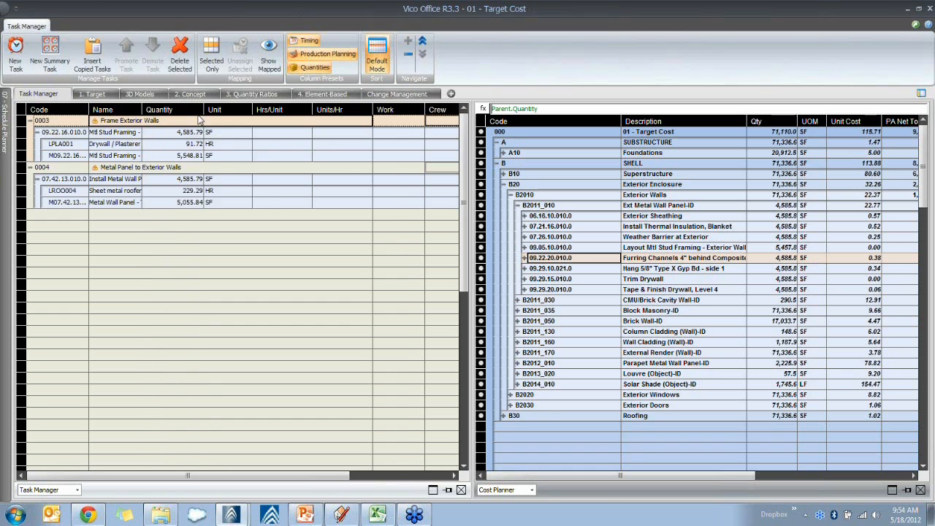
Step: Set Hrs/Unit to 1.00 for the Drywall / Plasterer and Sheet metal roofer resources, and check the roofer's quantity
click(326, 149)
text(1)
click(250, 153)
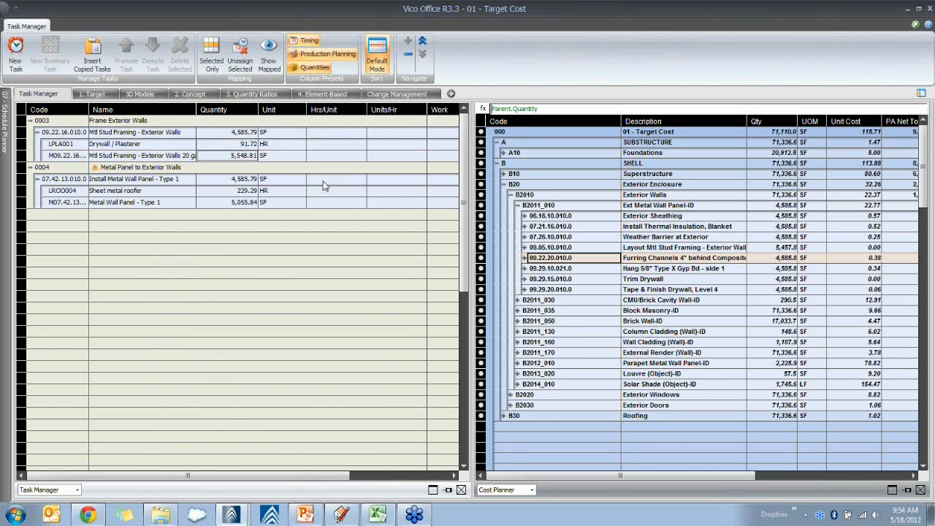
click(345, 191)
click(157, 203)
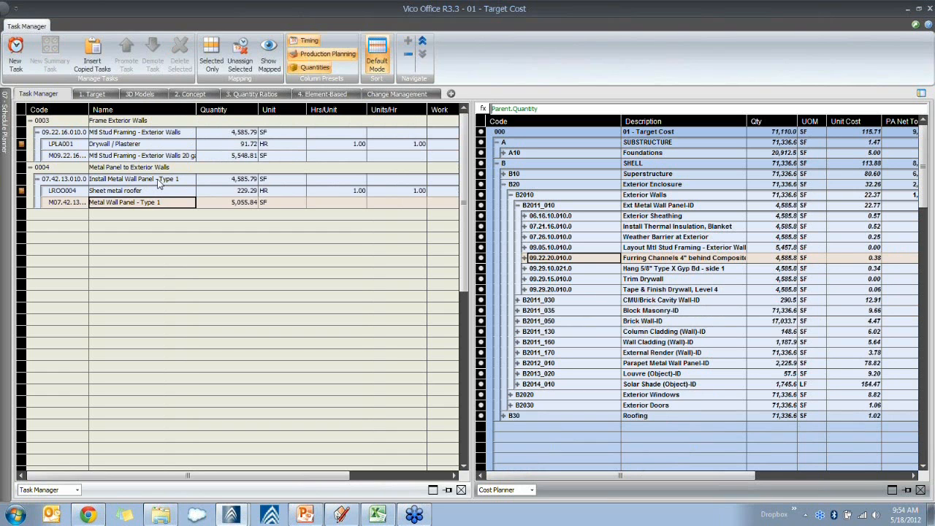
click(250, 191)
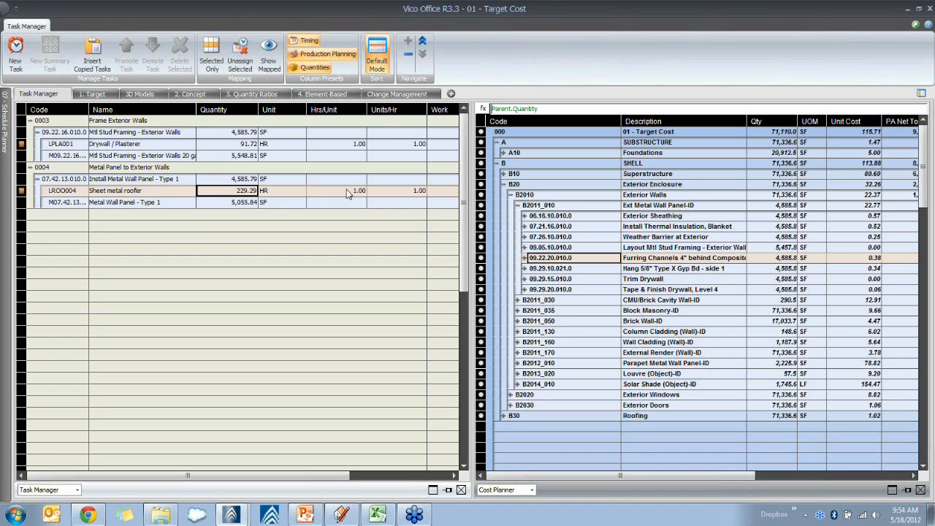
click(322, 181)
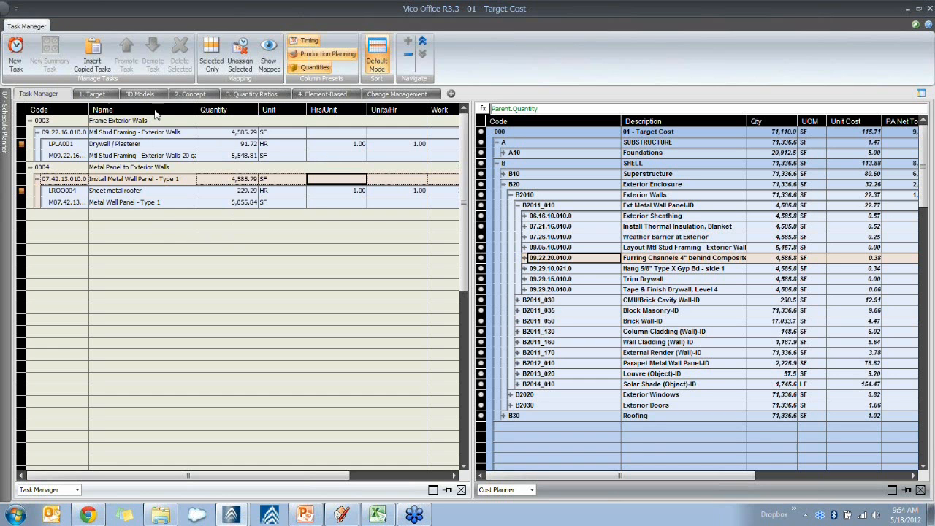
Step: Open the project's location definitions and examine the FL1 and FL2 floor zones in the 3D model
mouse_move(2, 133)
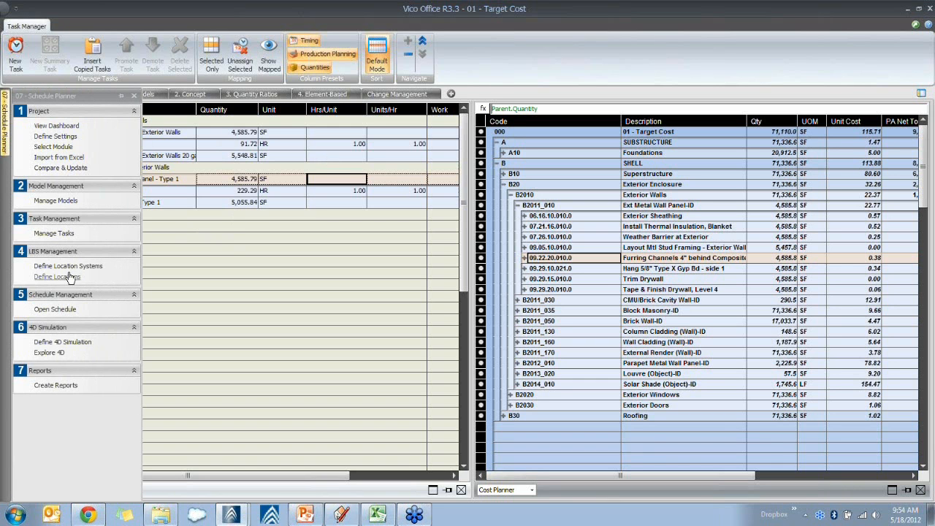
click(66, 276)
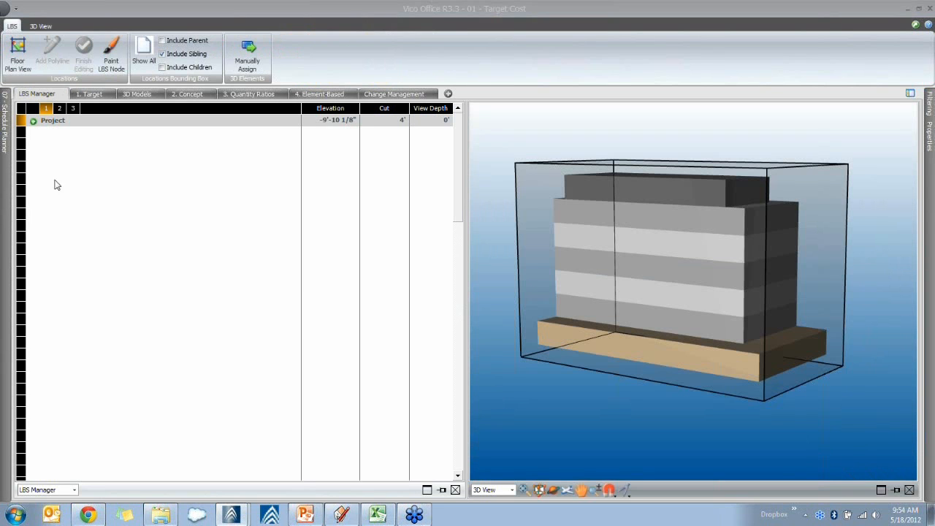
click(33, 122)
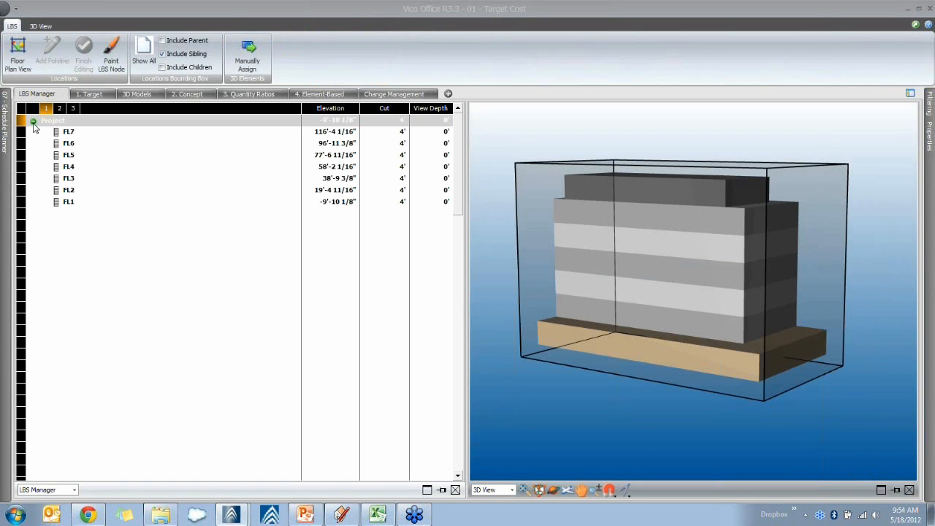
click(68, 203)
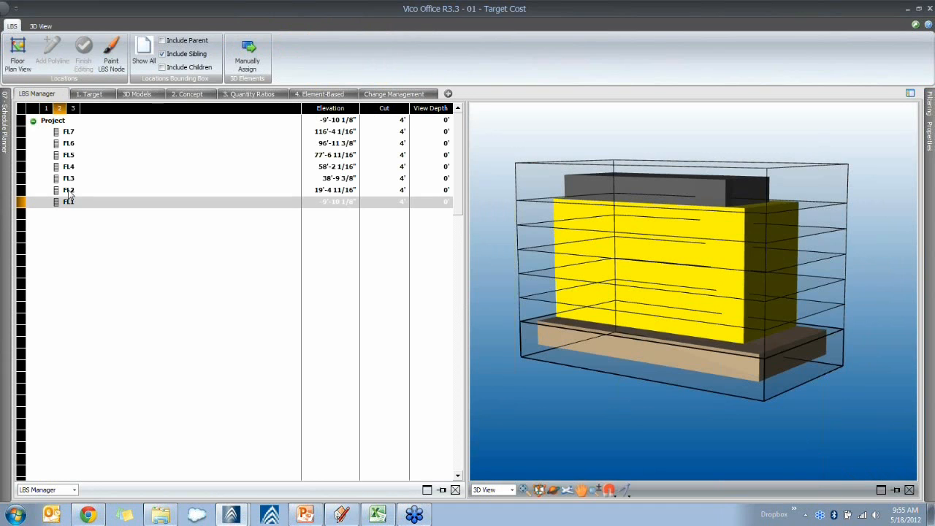
click(68, 190)
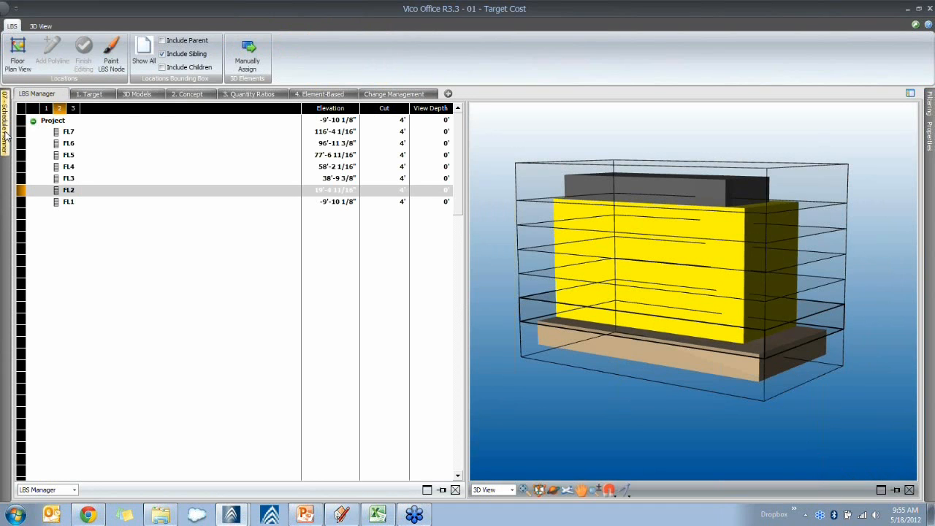
Step: Reload the location definitions, isolate floor FL2 in the 3D model, and return to the whole Project location
mouse_move(5, 124)
click(49, 277)
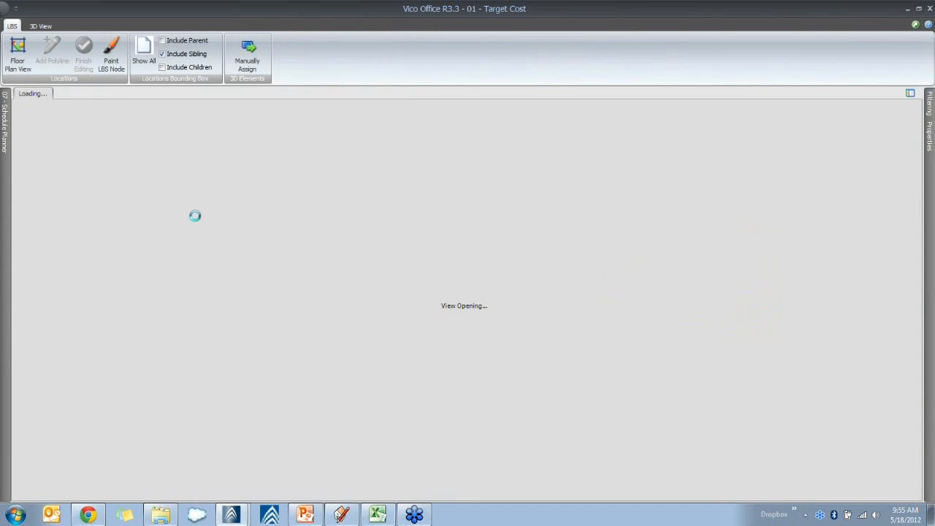
click(68, 190)
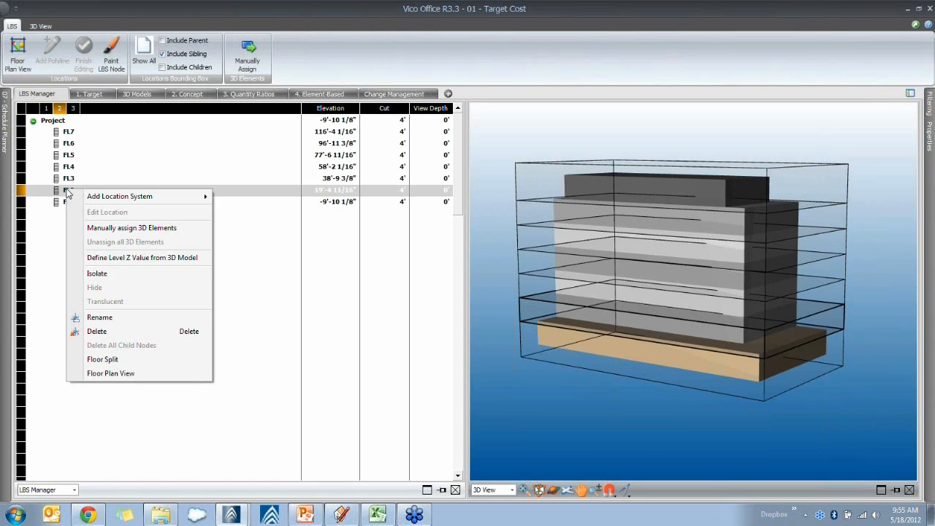
click(115, 277)
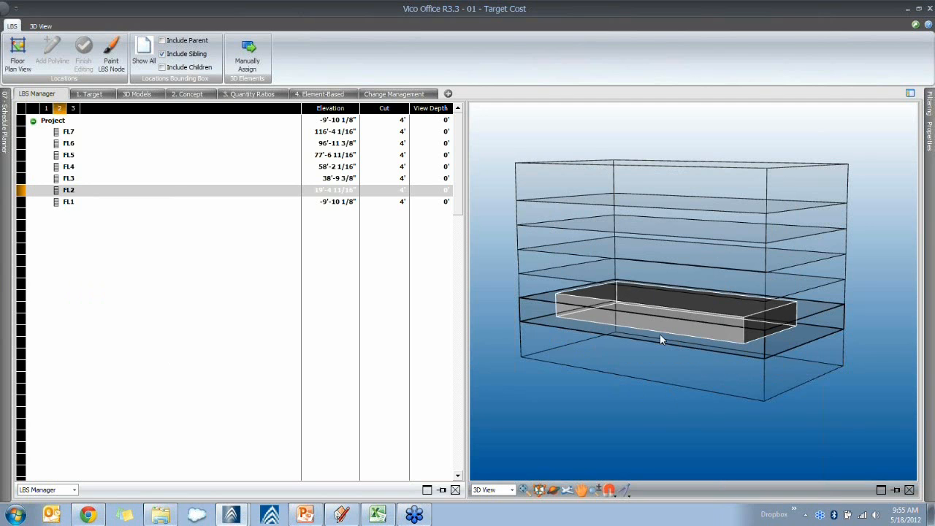
click(57, 123)
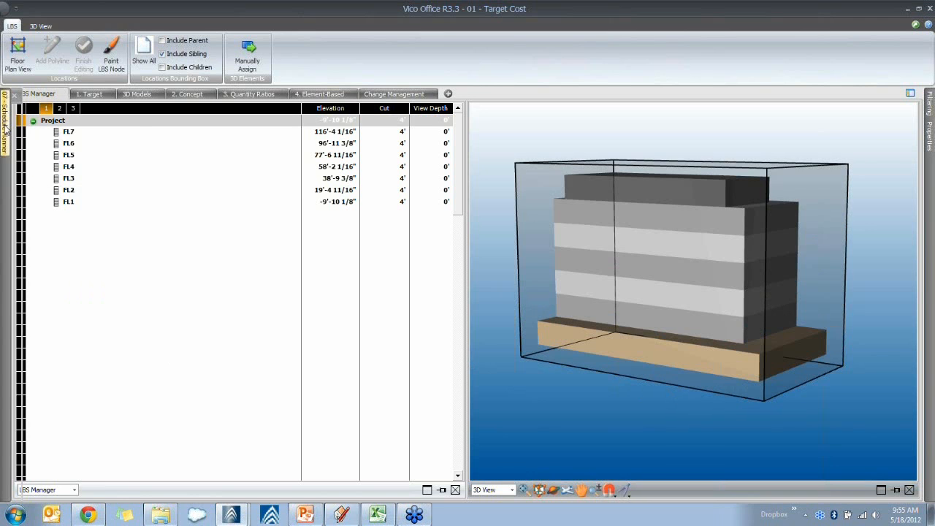
Step: Open the project schedule in a Gantt view, widen its task table and expand both exterior wall tasks to their floor locations
mouse_move(5, 130)
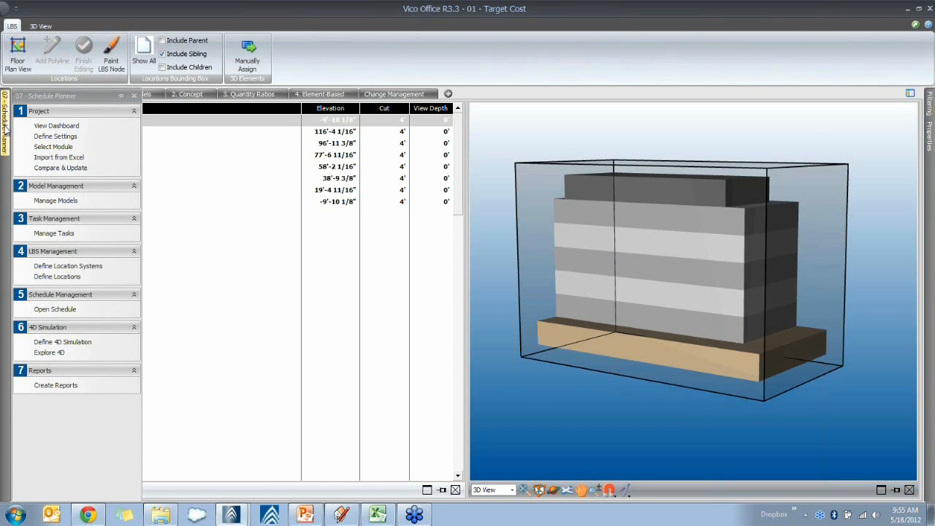
click(62, 311)
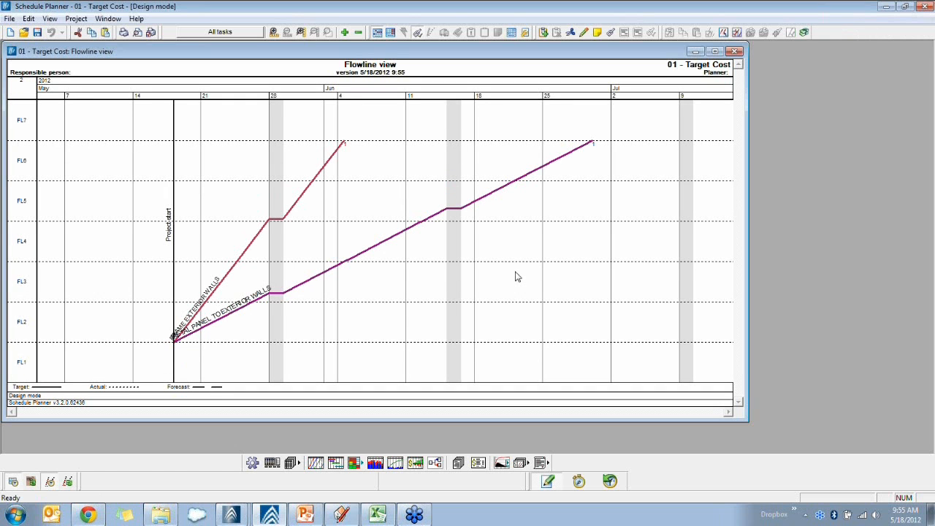
click(336, 464)
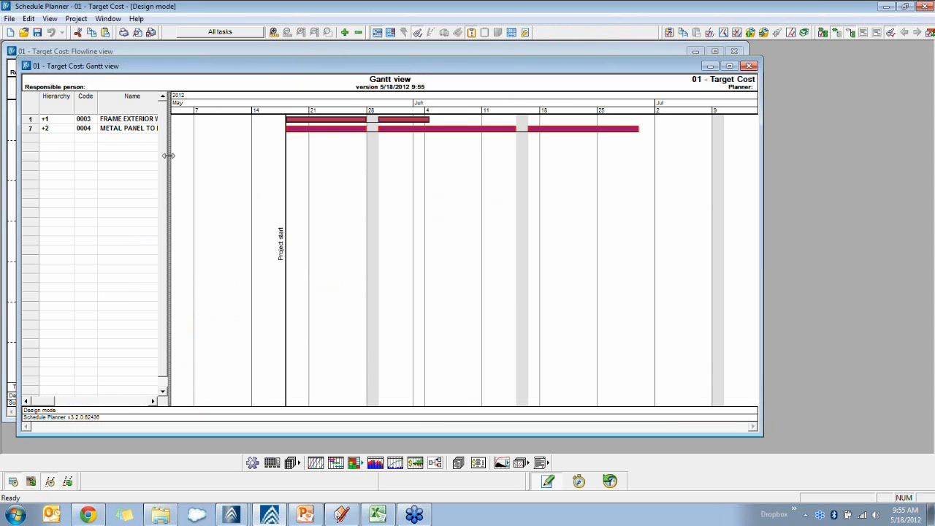
drag(167, 155, 341, 166)
click(139, 121)
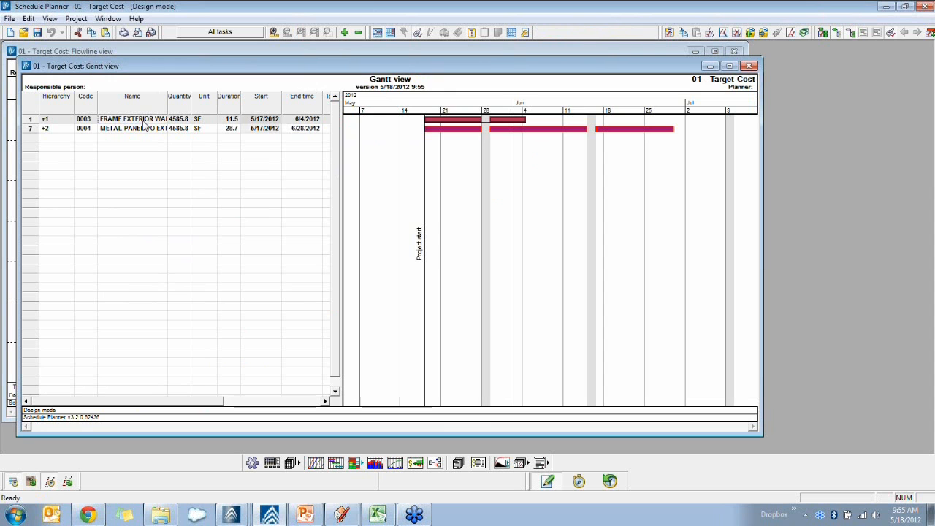
click(44, 118)
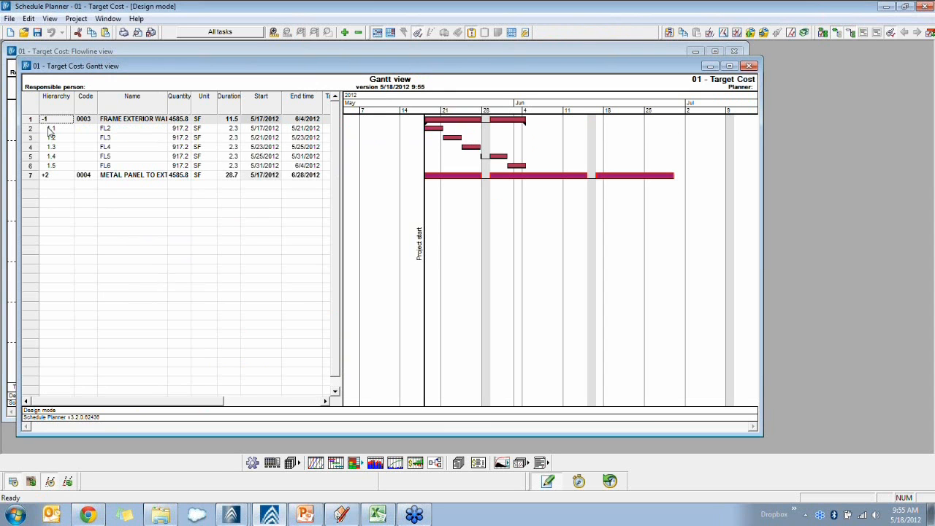
click(45, 175)
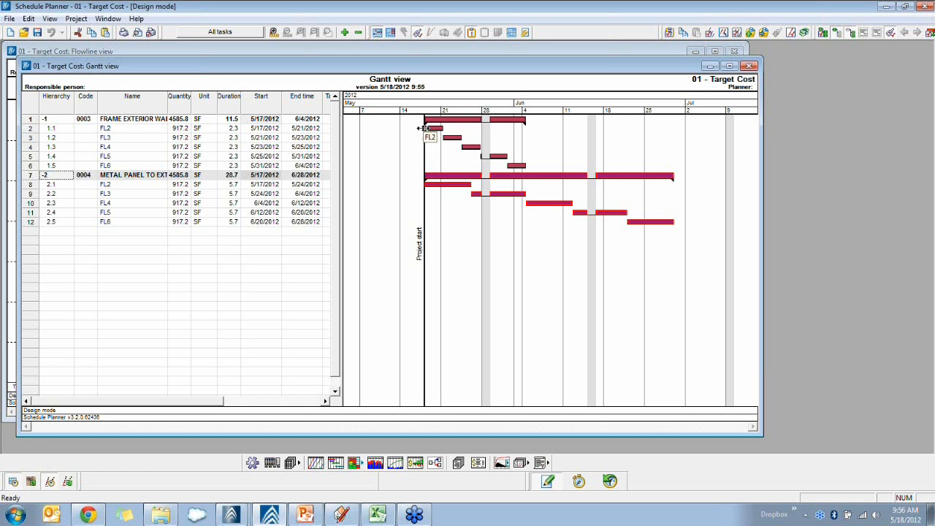
Step: Extend the Gantt task table to show the Target cost column and check the target costs of both exterior wall tasks
drag(341, 136, 436, 146)
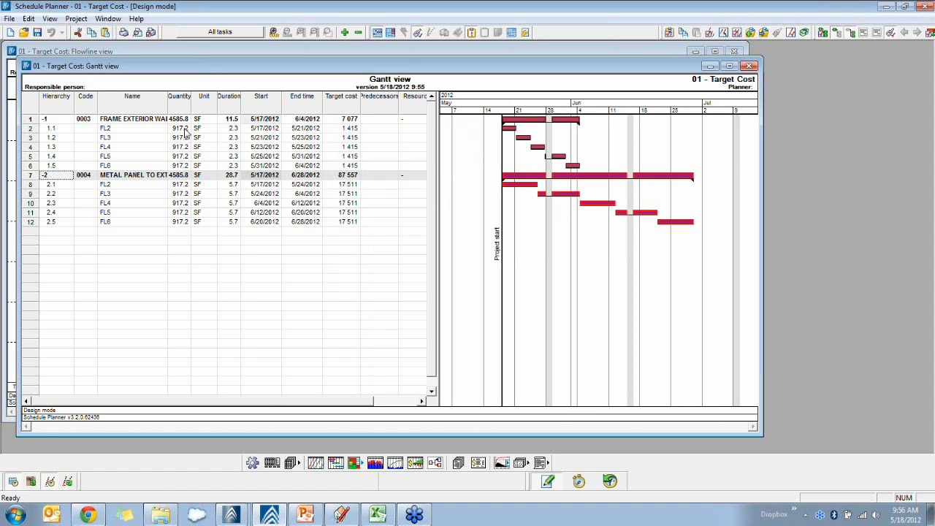
click(344, 119)
click(339, 178)
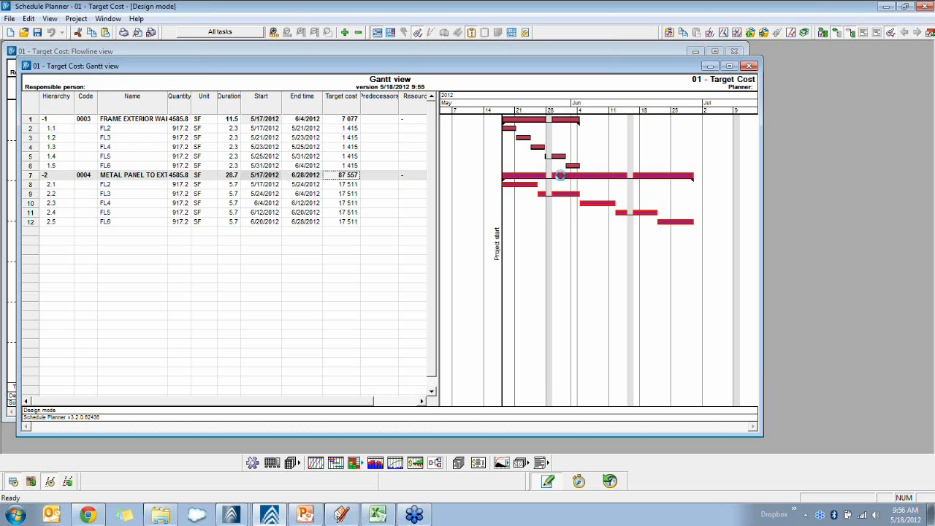
Step: Update the crew of METAL PANEL TO EXTERIOR WALLS from its quantities, applying the Sheet metal roofer resource
click(376, 165)
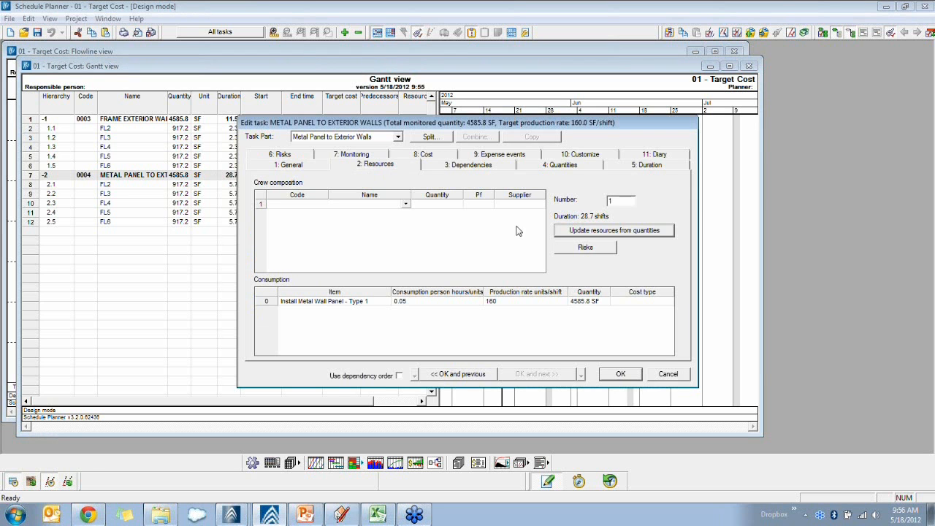
click(566, 231)
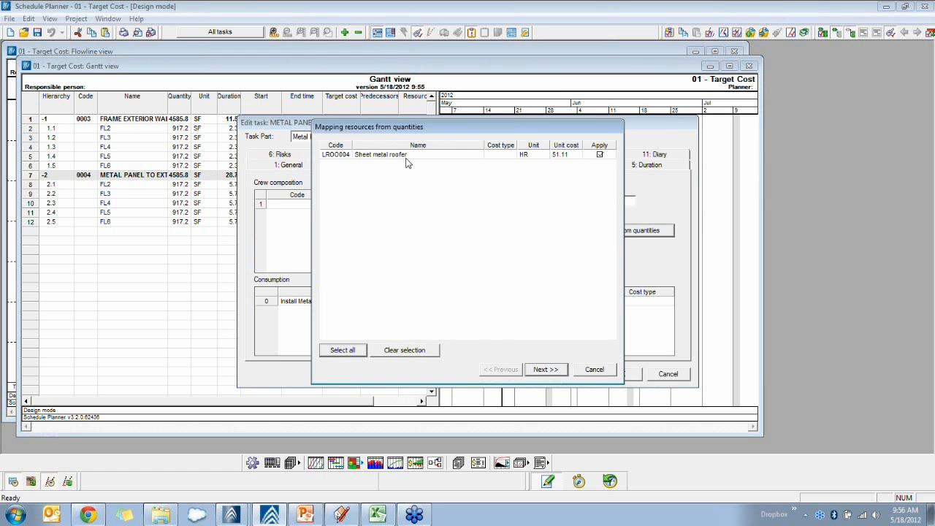
click(541, 371)
click(541, 370)
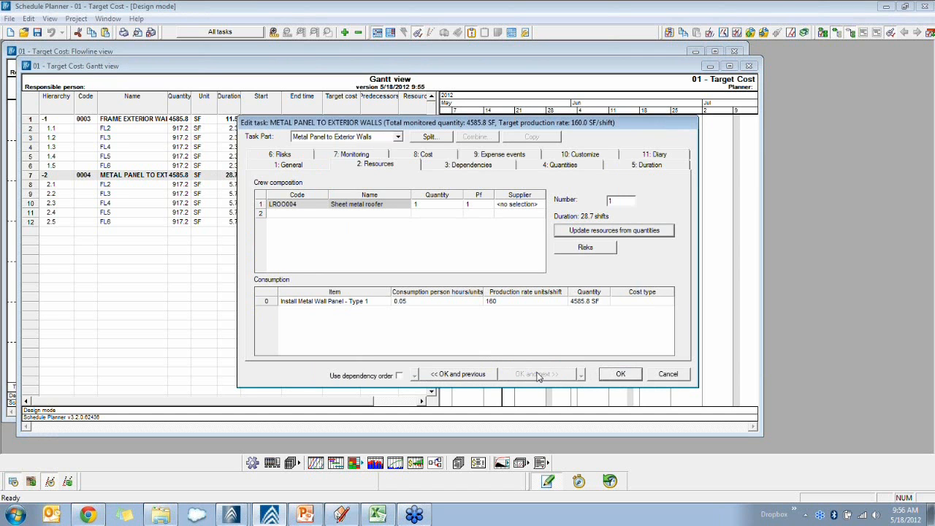
click(459, 374)
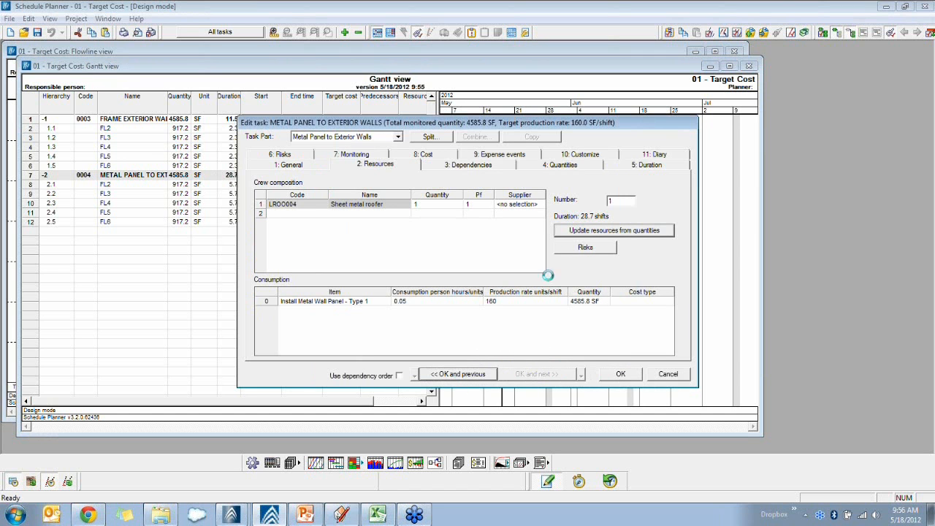
Step: Update the crew resources of FRAME EXTERIOR WALLS from its quantities, and widen the task table to show the Resources column
click(577, 232)
click(542, 368)
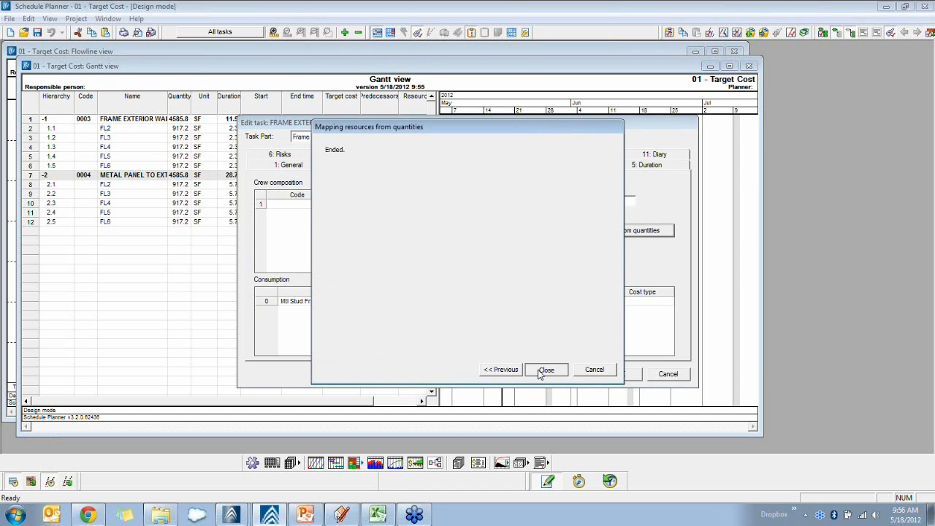
click(542, 369)
click(619, 374)
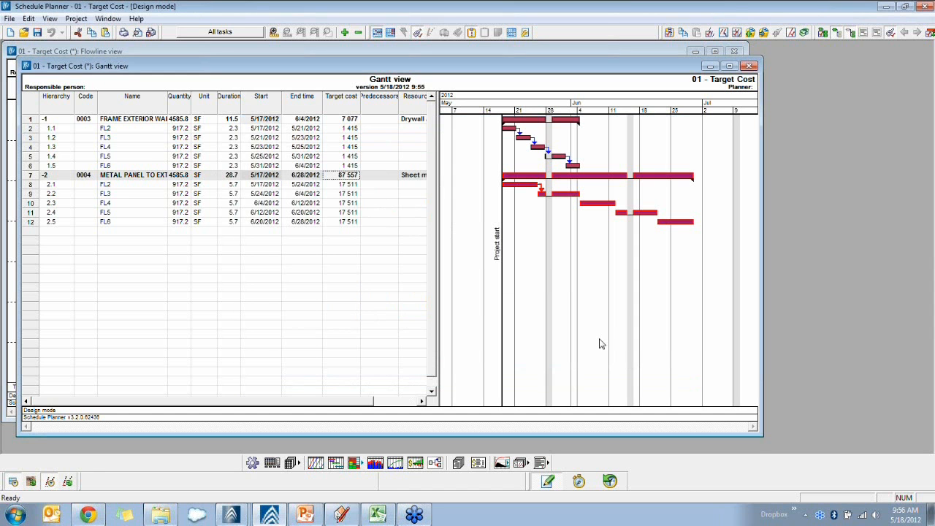
drag(448, 132, 458, 132)
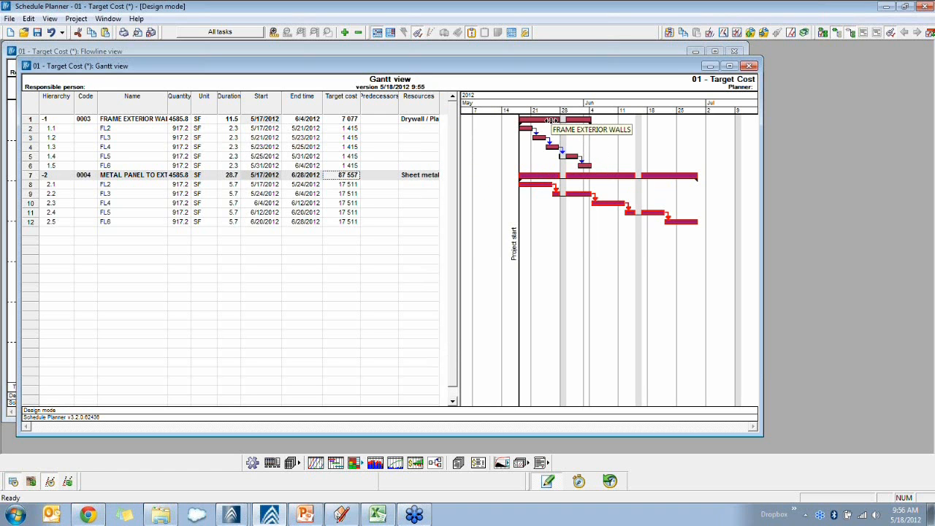
Step: Link FRAME EXTERIOR WALLS to METAL PANEL TO EXTERIOR WALLS with an FS dependency and a delay of 0
drag(553, 121, 587, 176)
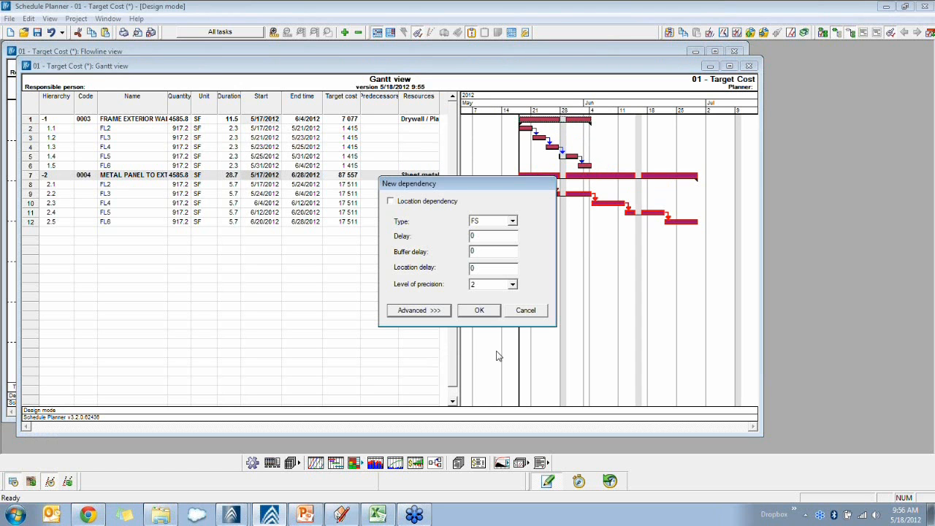
click(479, 311)
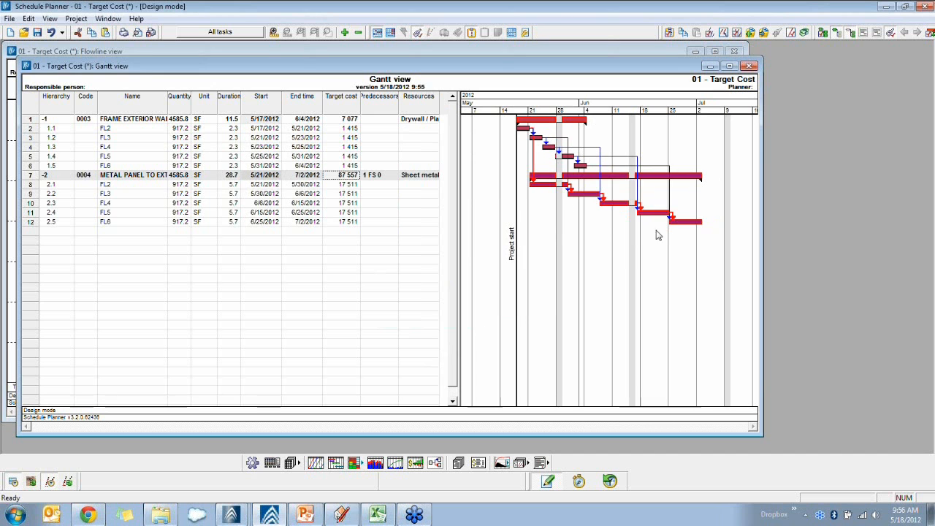
mouse_move(537, 161)
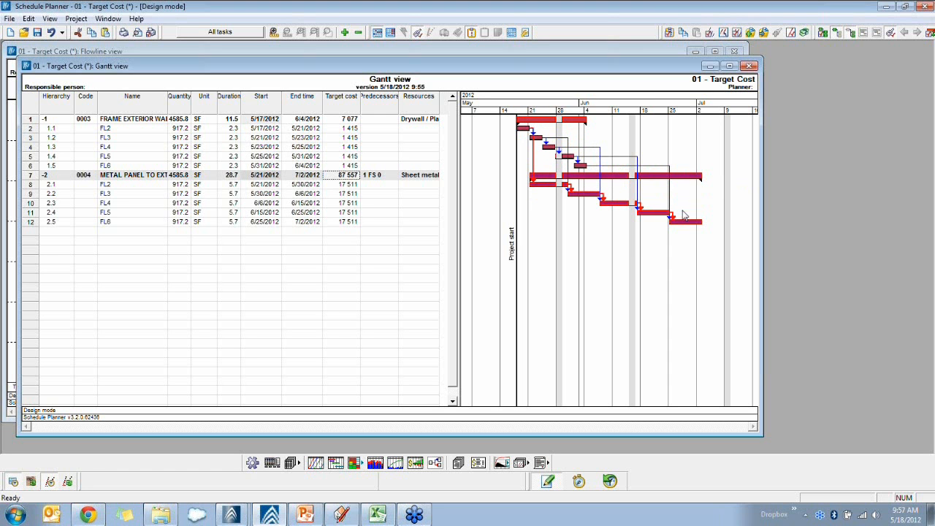
Step: In the maximized flowline view, shorten the METAL PANEL TO EXTERIOR WALLS task by setting its crew number to 2
click(749, 66)
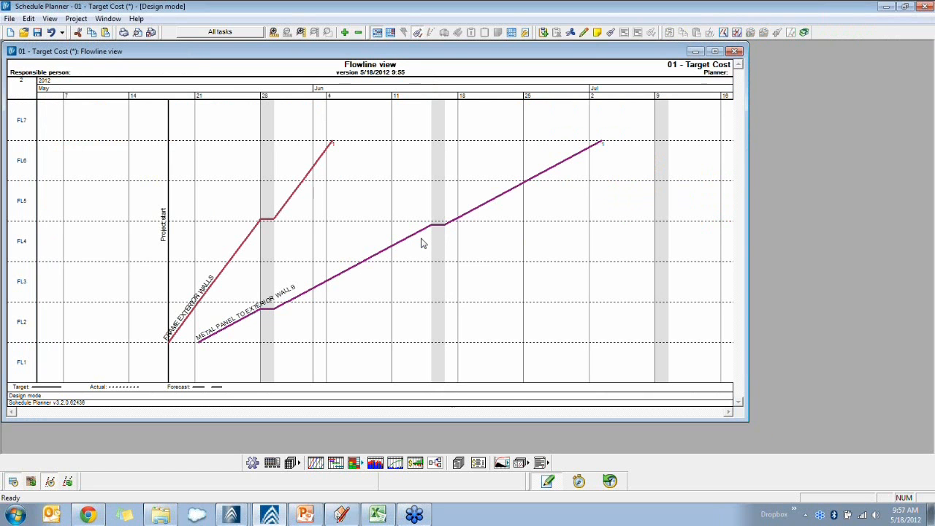
double_click(439, 55)
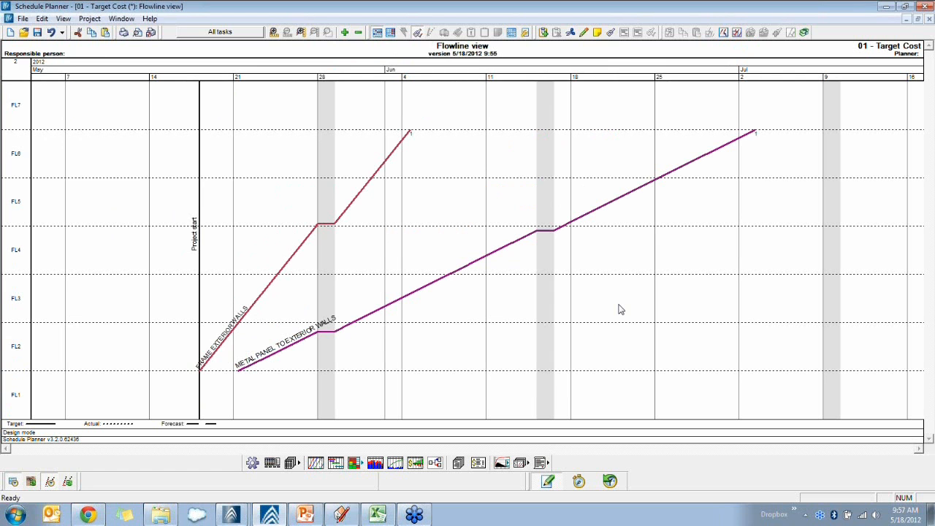
drag(752, 143, 441, 150)
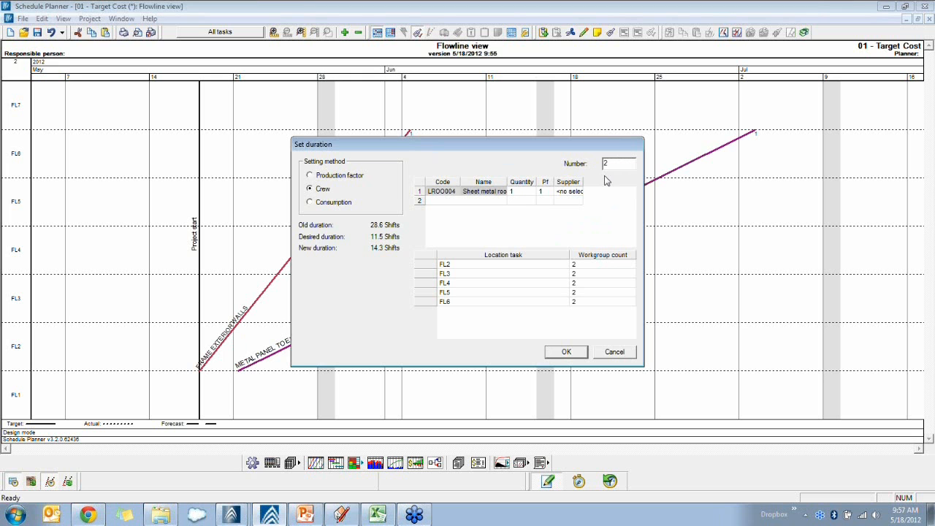
click(567, 352)
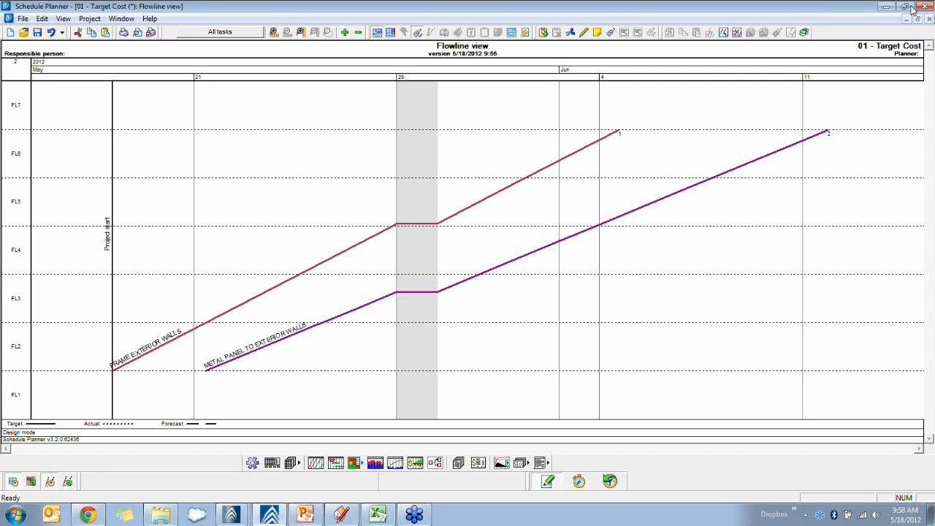
Step: Close the schedule and return to the Quantity Ratios cost plan in Vico Office
click(927, 7)
click(463, 285)
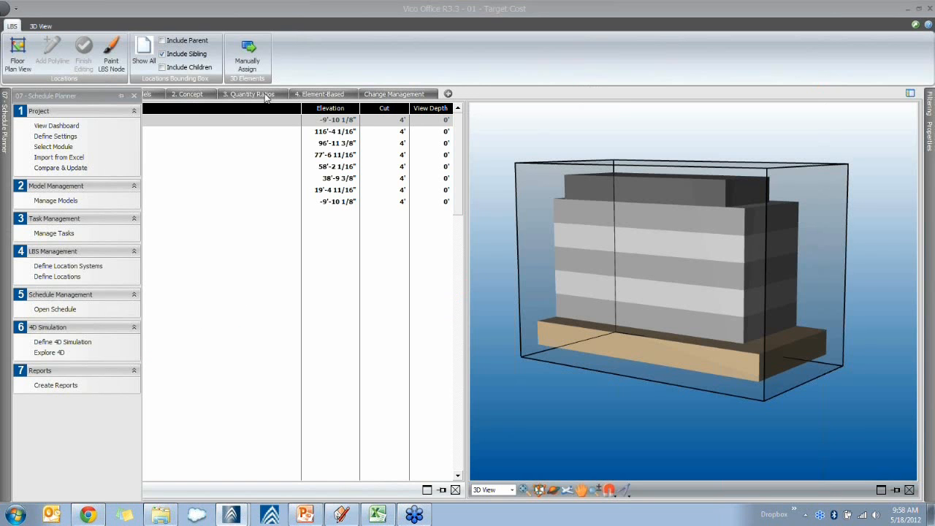
click(267, 94)
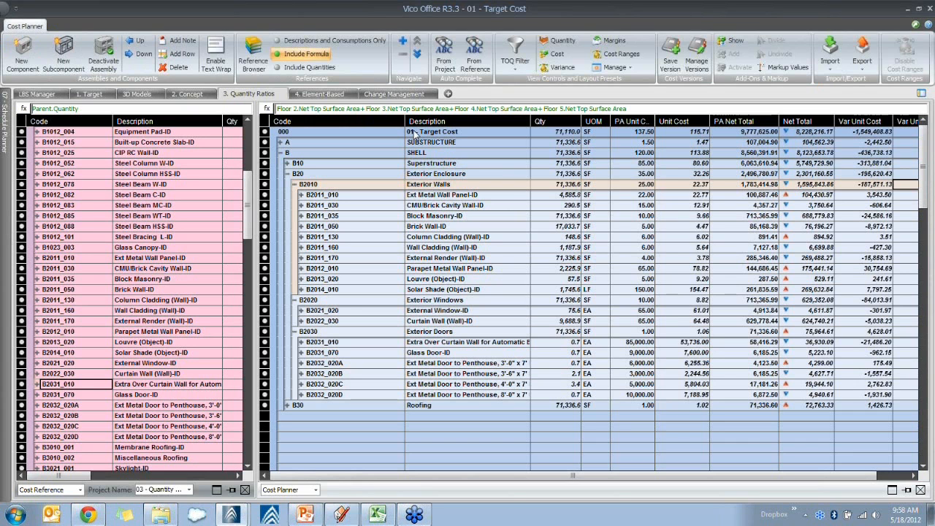
Step: In the Element-Based view, load VICO OFFICE PROJECT as the cost reference project
click(322, 94)
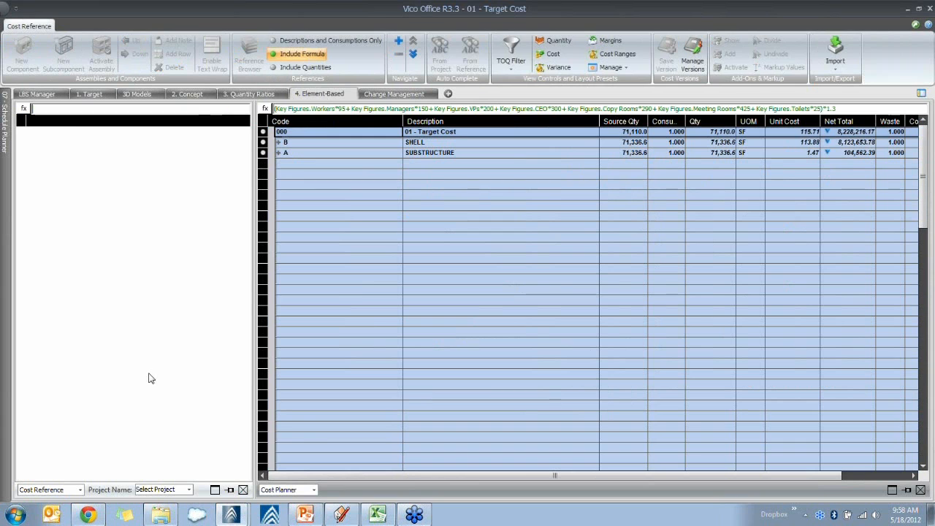
click(189, 489)
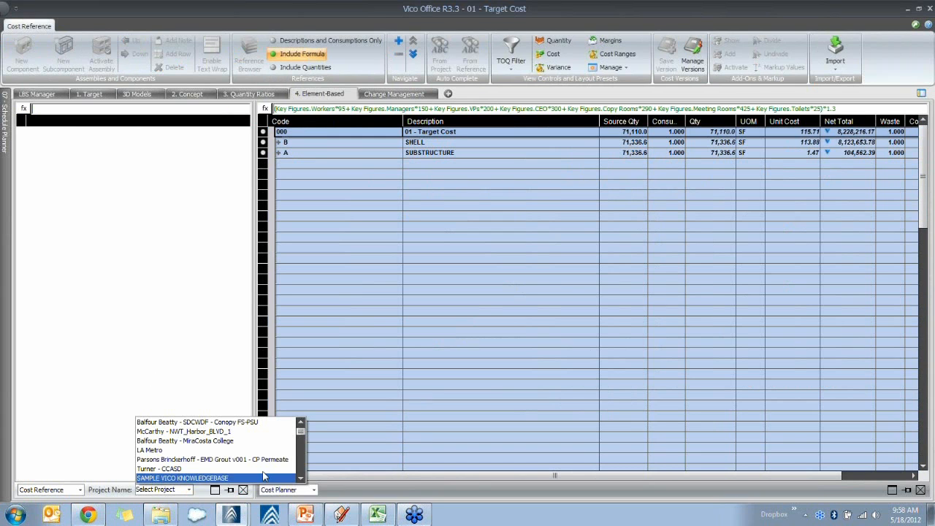
drag(301, 433, 305, 478)
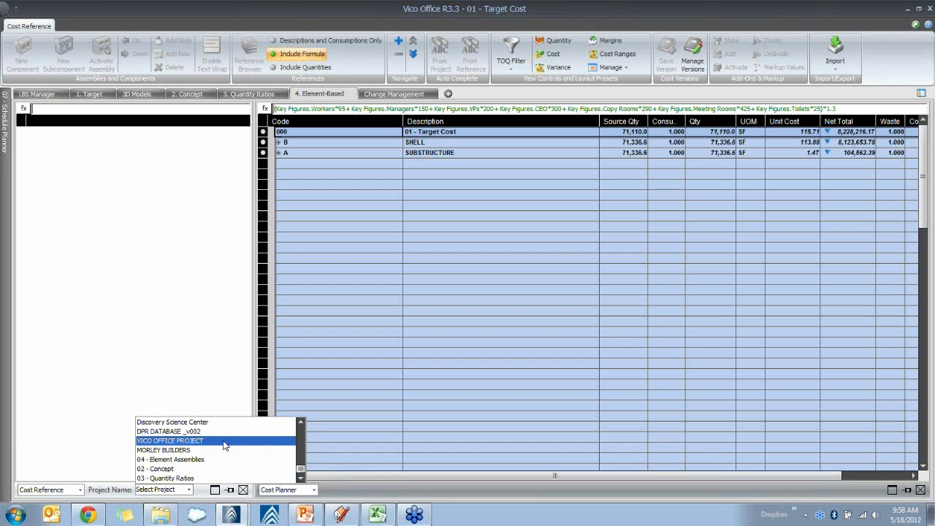
click(185, 441)
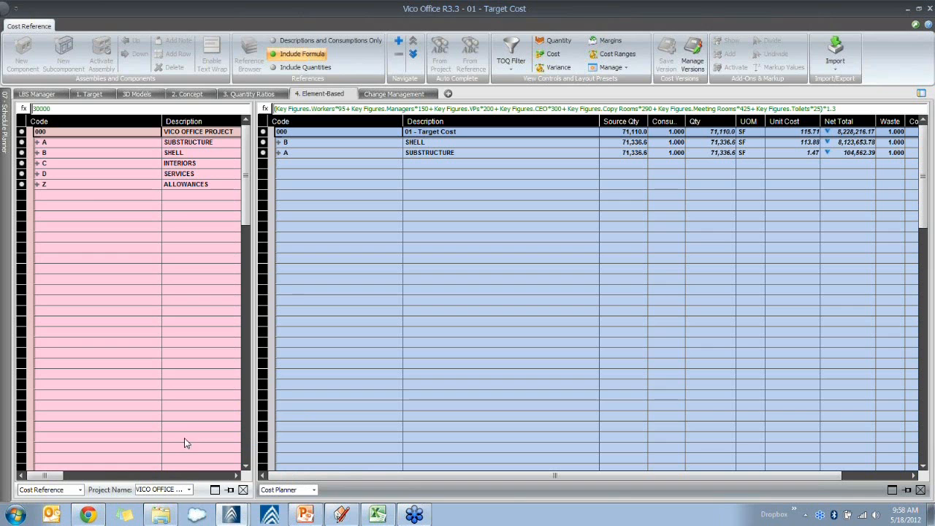
Step: Expand the reference's A10 Foundations down to Slab on Grade-ID and examine its quantity formula and component descriptions
click(37, 142)
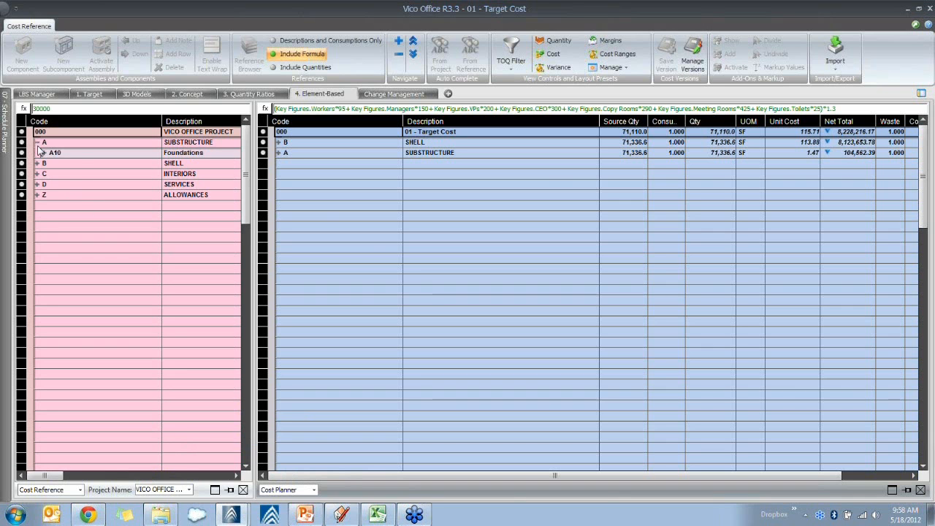
click(43, 153)
click(51, 163)
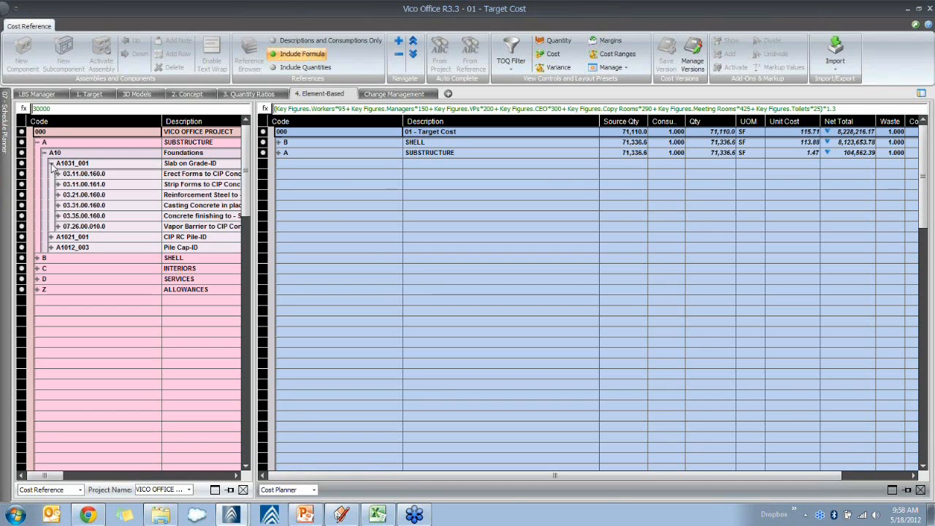
click(99, 164)
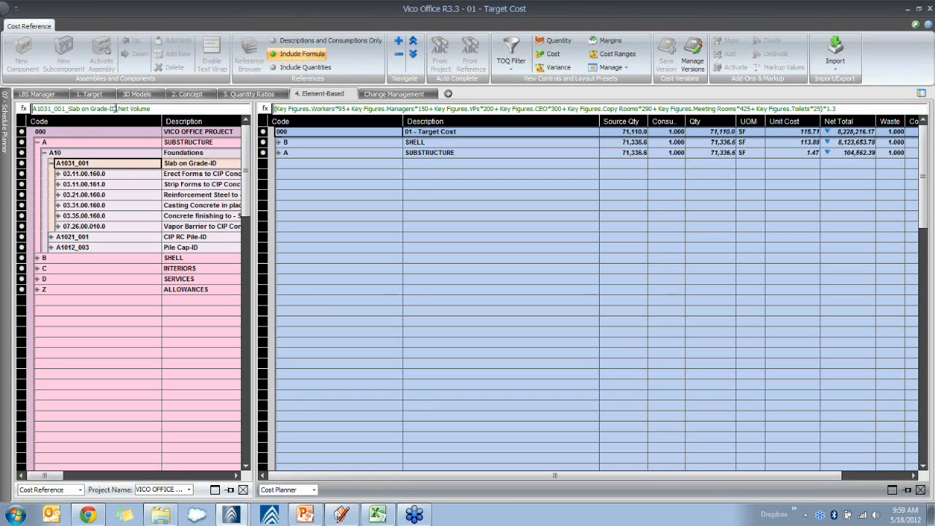
drag(117, 108, 32, 108)
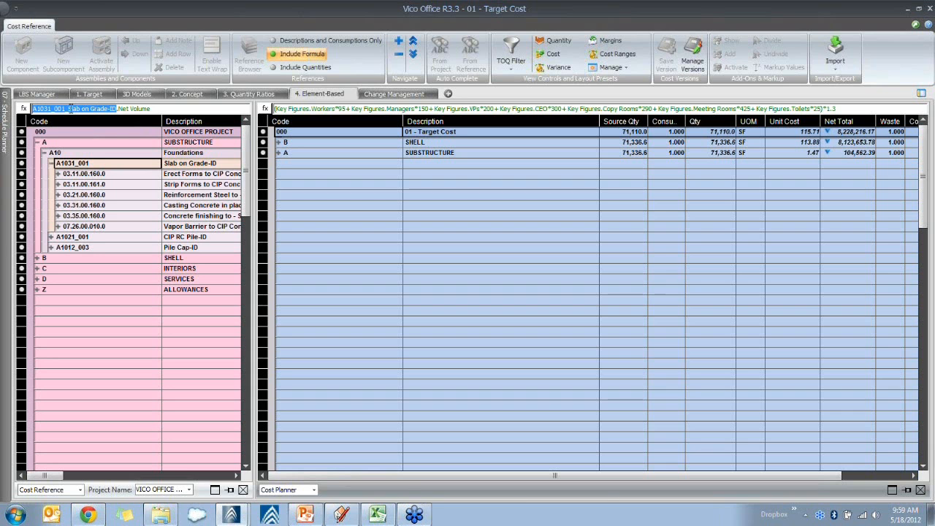
click(69, 108)
drag(70, 108, 95, 109)
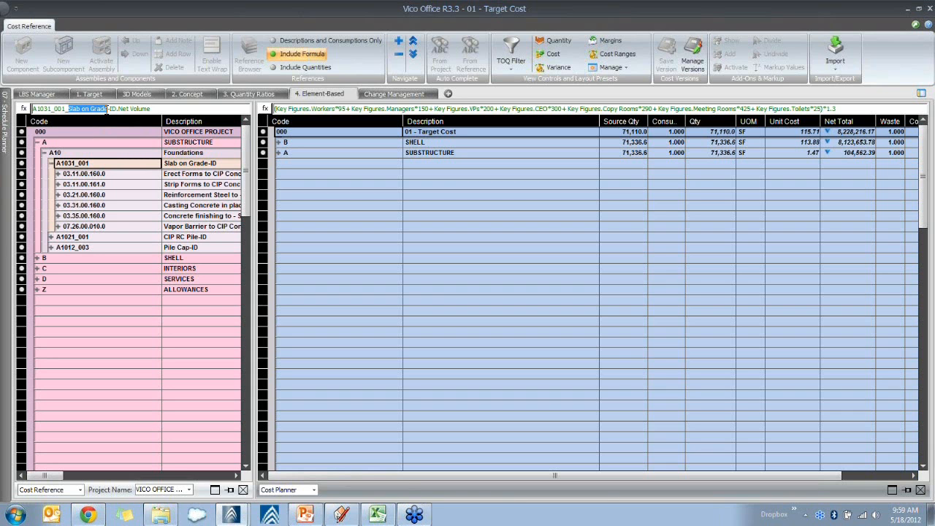
drag(161, 173, 117, 166)
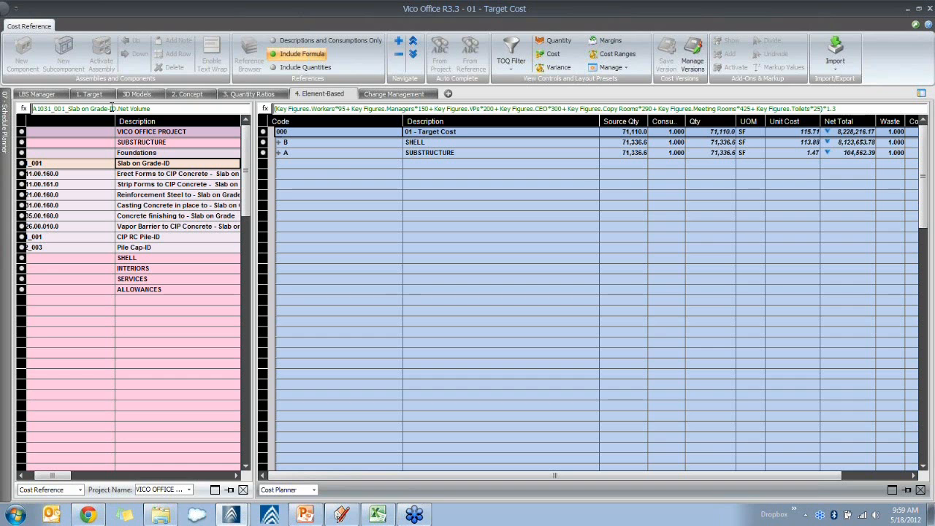
Step: Sort the cost plan by code and expand A Substructure down to the items under A10 Foundations
click(318, 122)
click(283, 142)
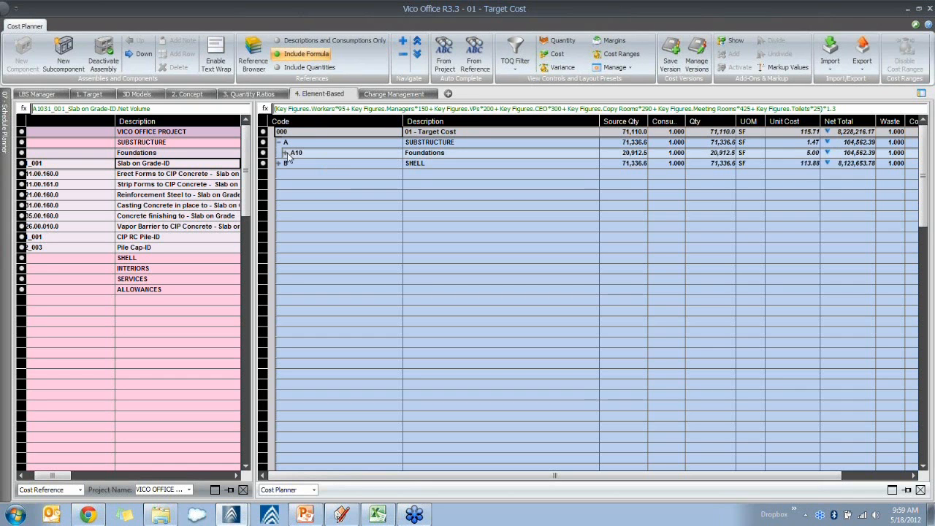
click(288, 154)
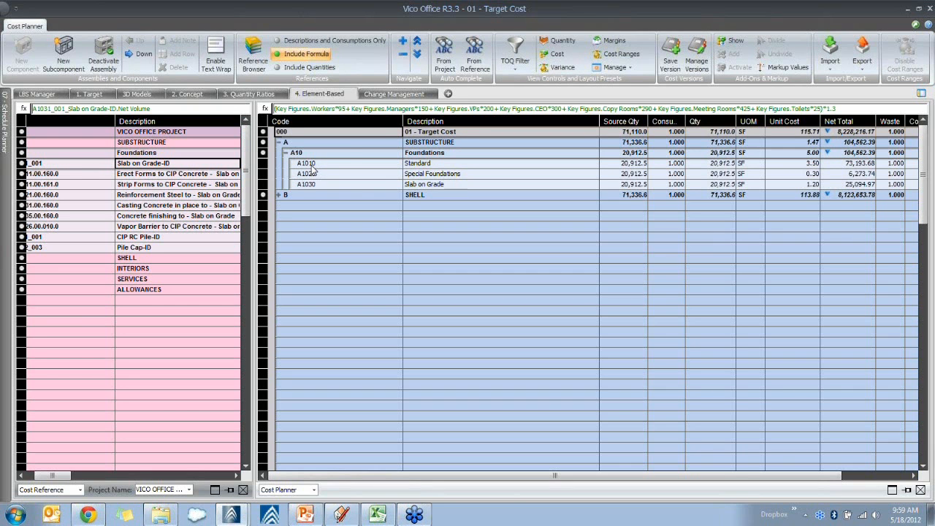
Step: Open the Change Management view and set the Cost Explorer to compare against cost version 1, Target
click(394, 96)
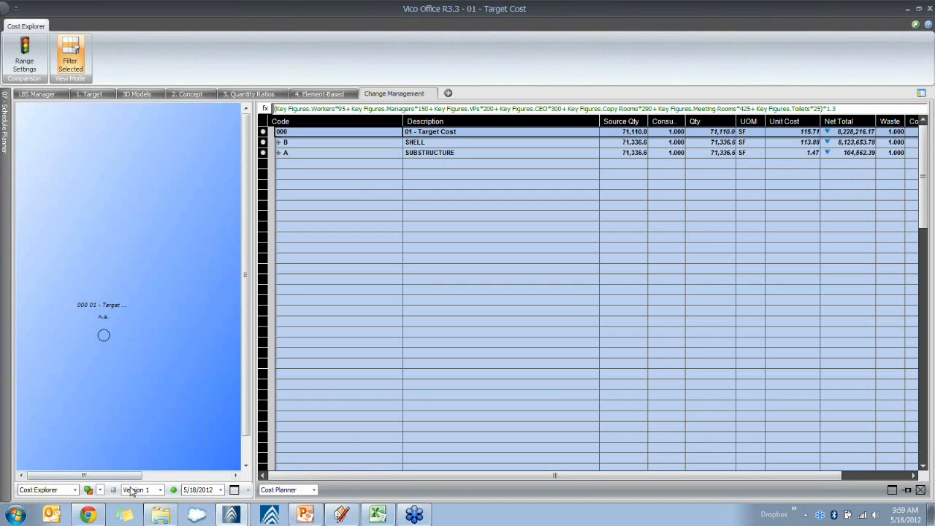
click(160, 490)
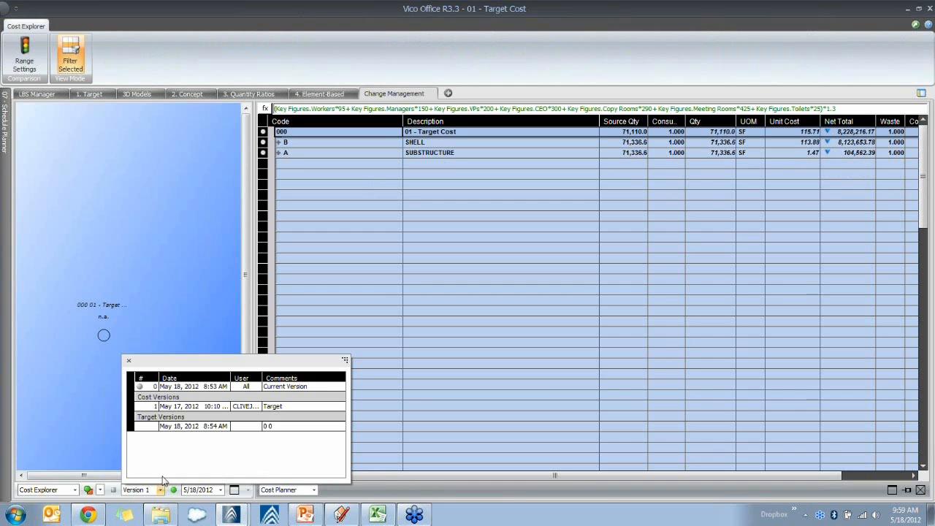
click(174, 408)
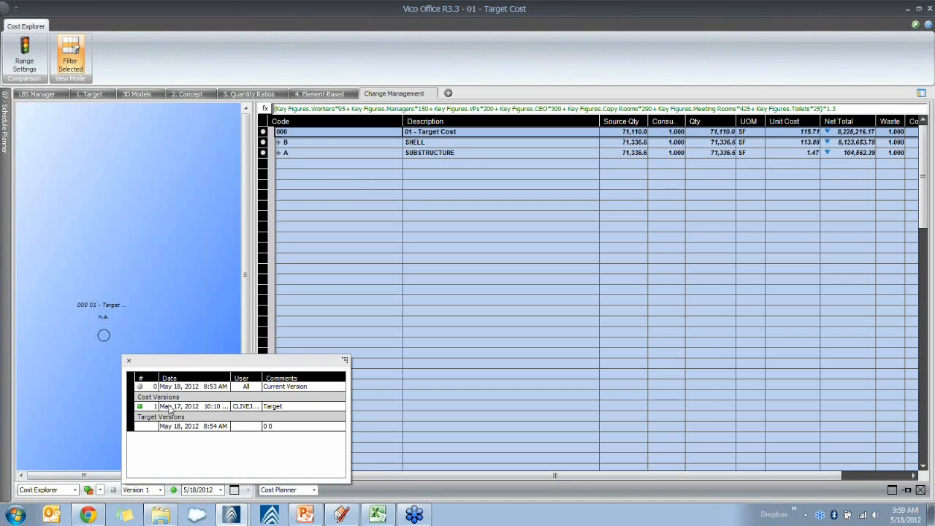
click(72, 402)
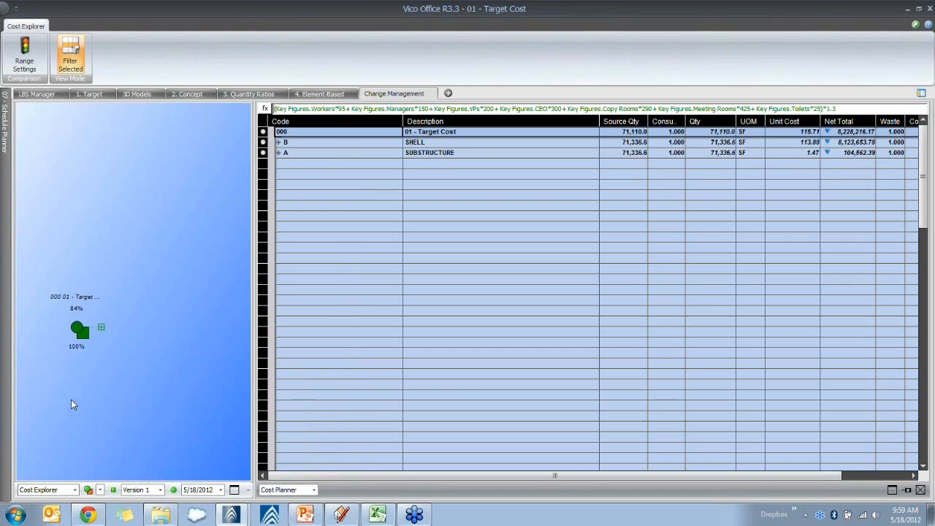
Step: Expand the Cost Explorer tree to the B Shell elements, check their cost comparisons, and filter the cost plan to B30 Roofing
click(103, 333)
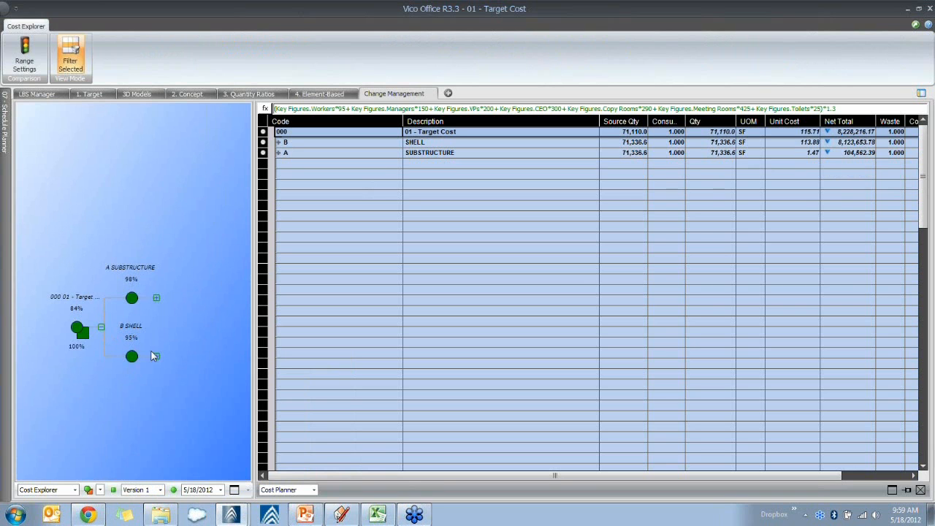
click(155, 356)
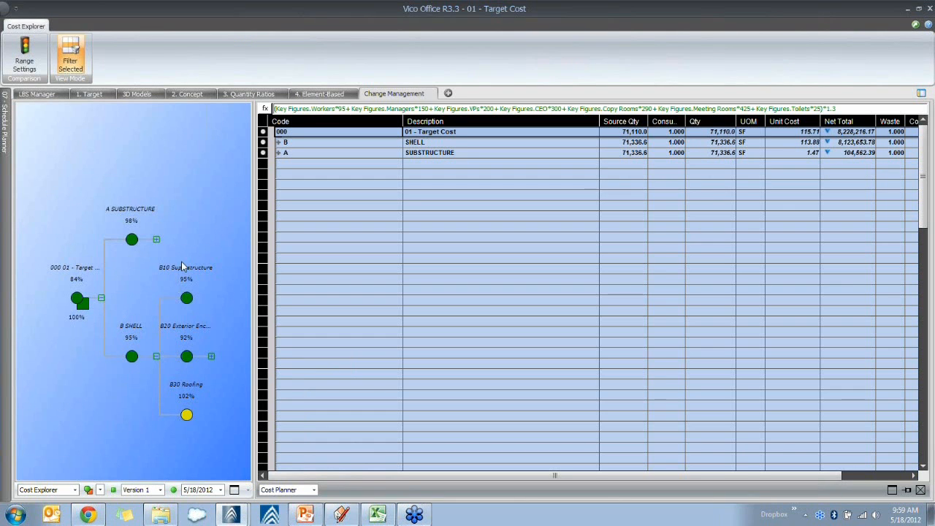
mouse_move(132, 357)
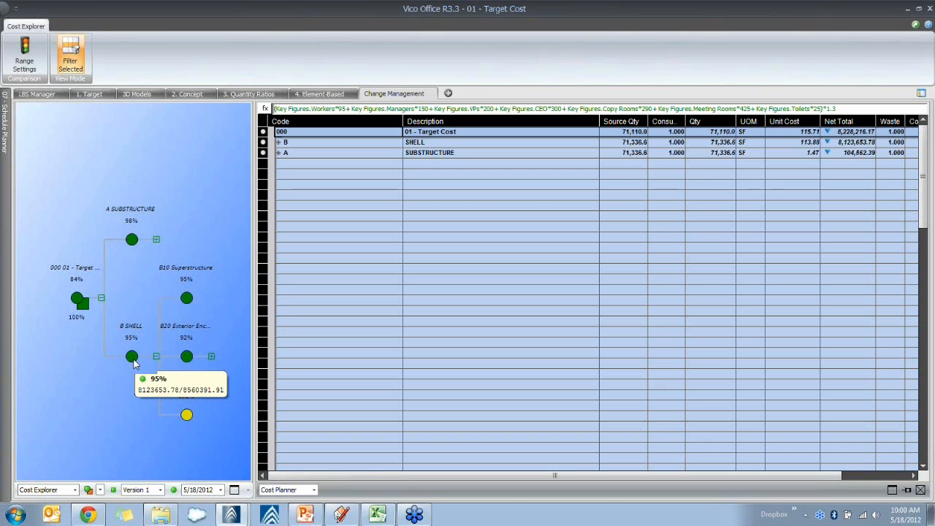
mouse_move(187, 417)
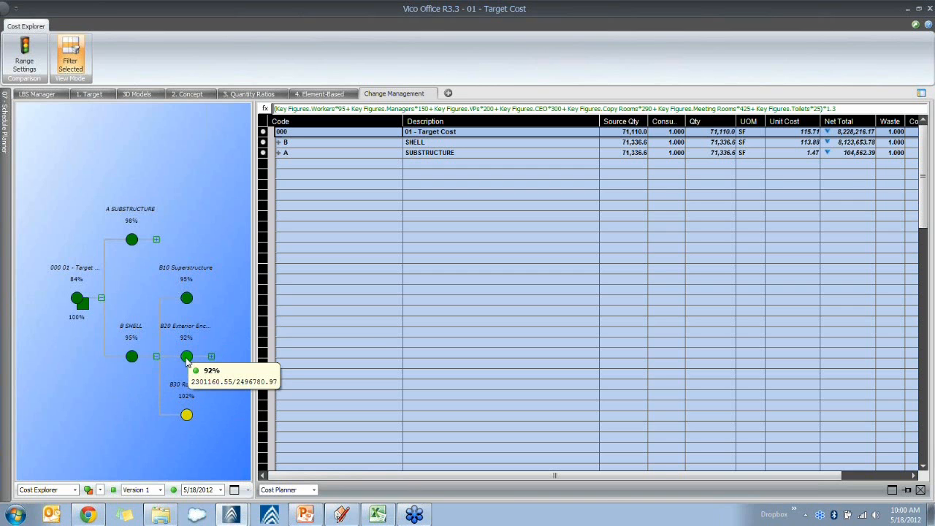
mouse_move(188, 301)
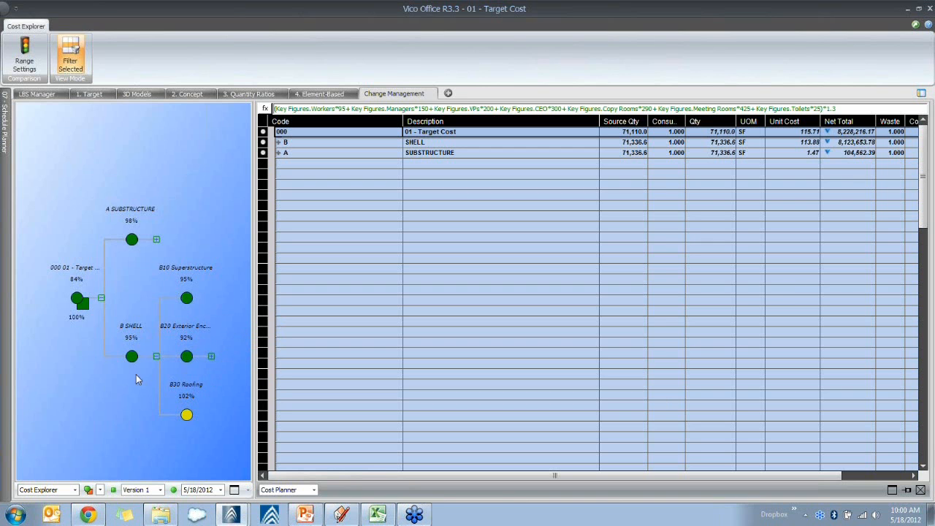
click(188, 416)
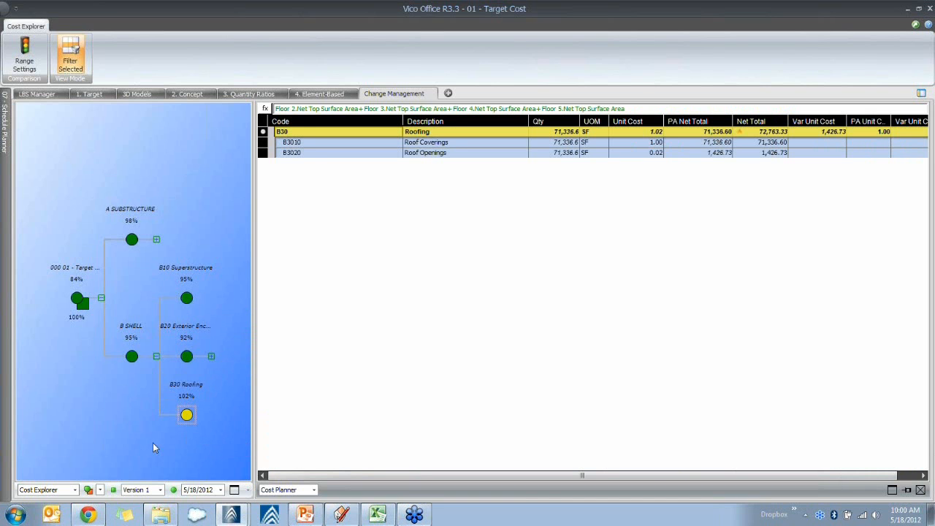